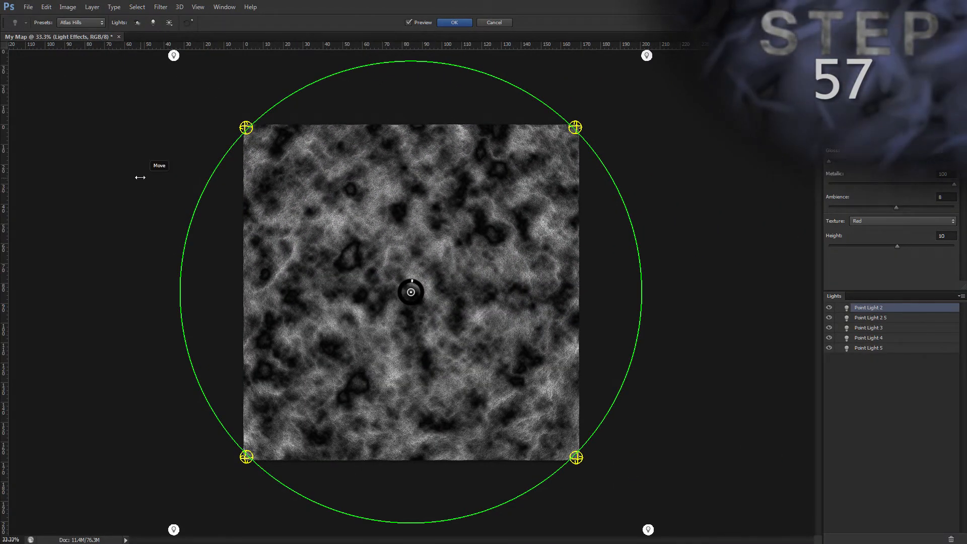
Step: Apply the Atlas Hills lighting effects to the Hills layer and, with that layer hidden, repeat the filter on the Land layer
{"action": "left_click", "coordinate": [456, 23]}
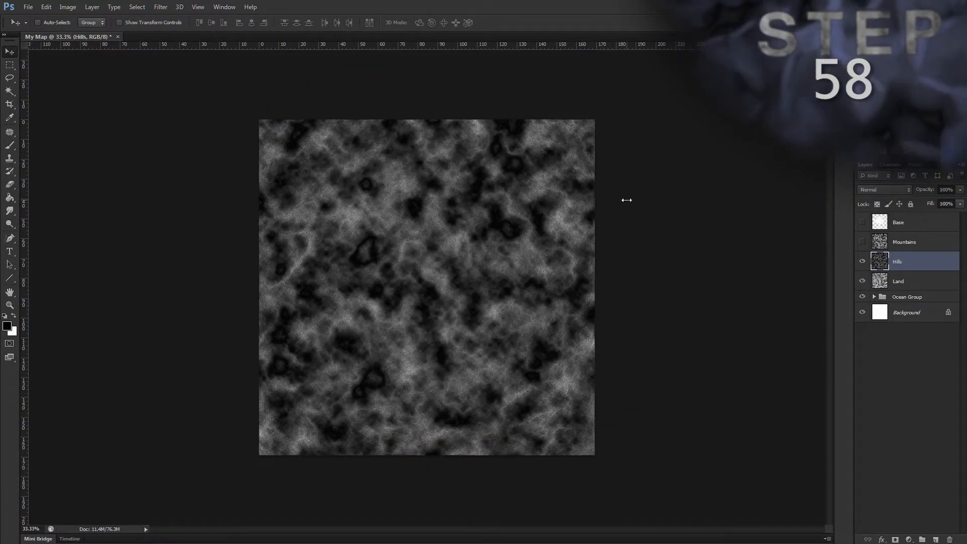
{"action": "left_click", "coordinate": [862, 261]}
{"action": "left_click", "coordinate": [922, 281]}
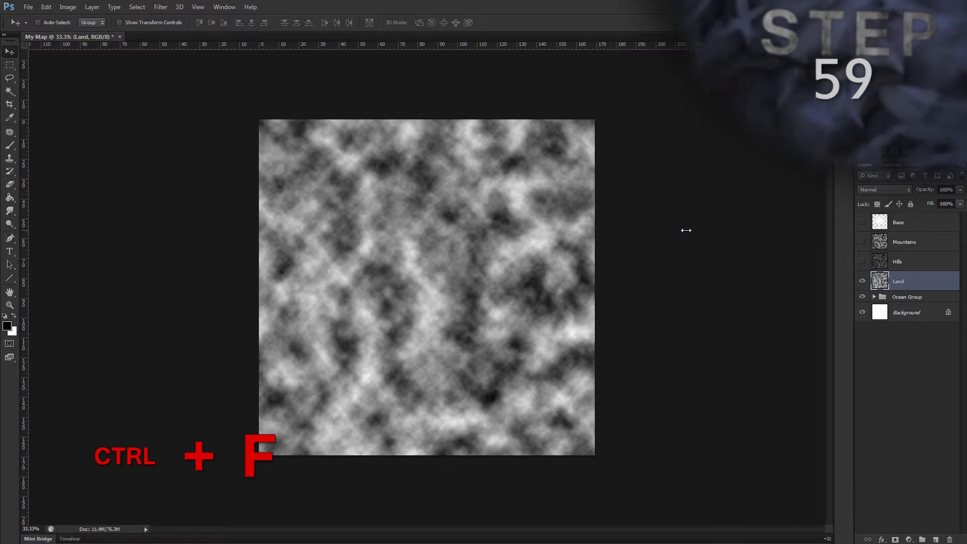
{"action": "key", "text": "ctrl+f"}
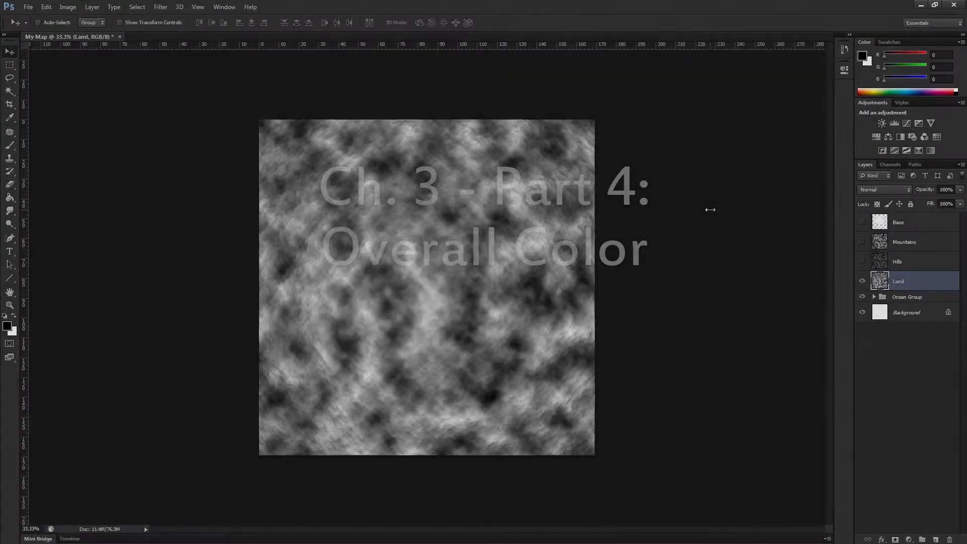
{"action": "left_click", "coordinate": [872, 296]}
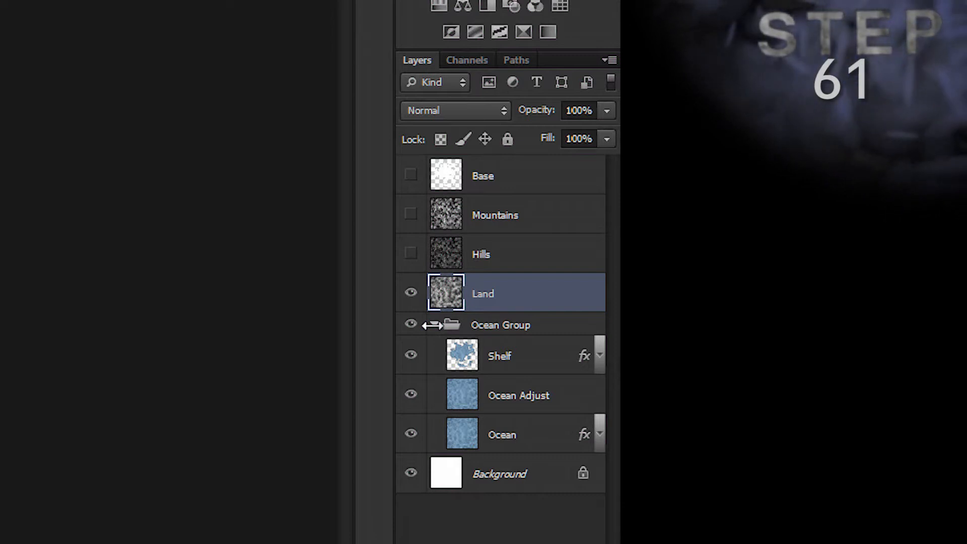
{"action": "left_click", "coordinate": [428, 325]}
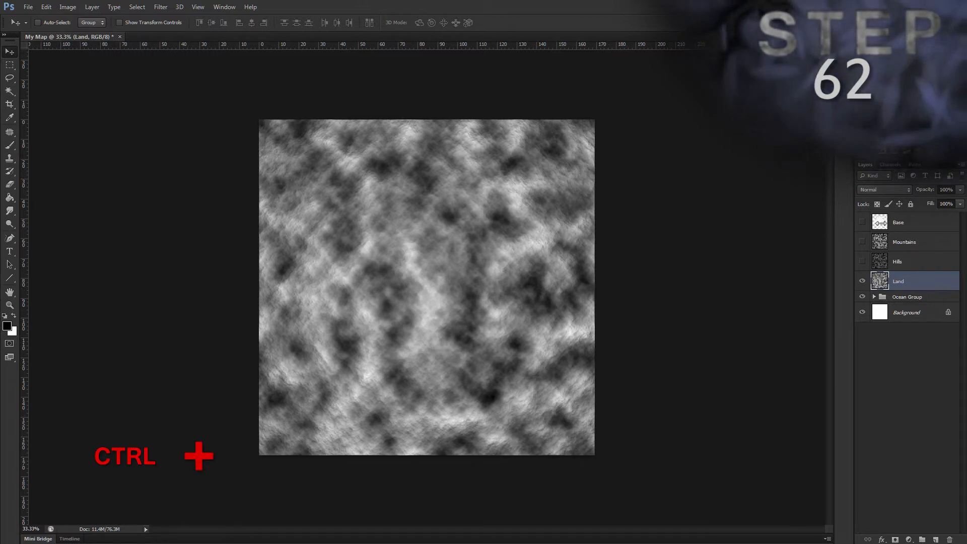
Step: Delete everything on the Land layer that lies outside the Base layer's shape and clear the selection
{"action": "left_click", "coordinate": [880, 222], "text": "ctrl"}
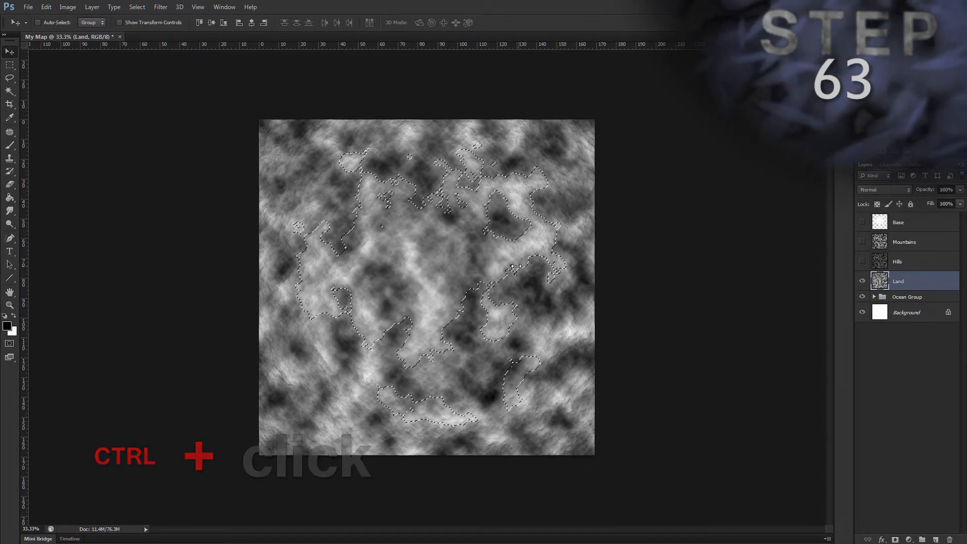
{"action": "key", "text": "ctrl+shift+i"}
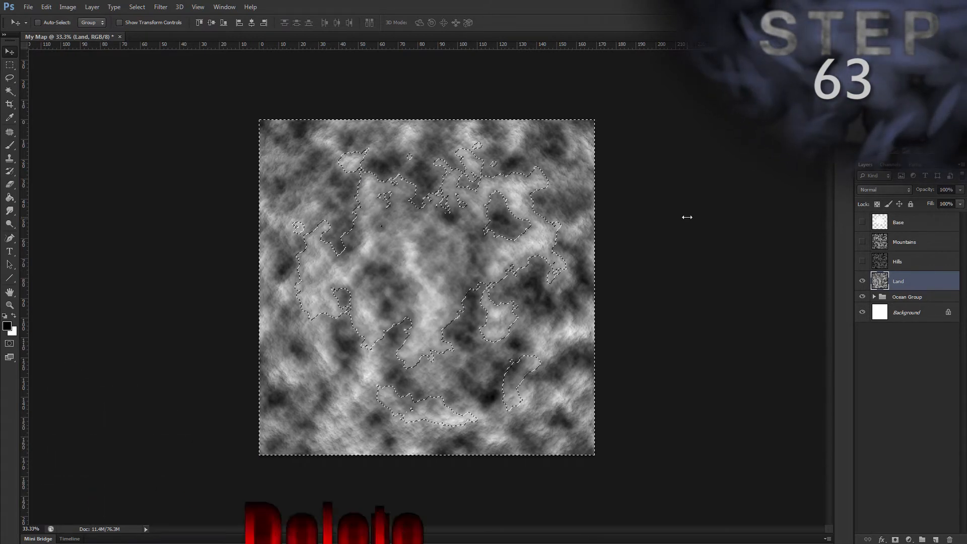
{"action": "key", "text": "Delete"}
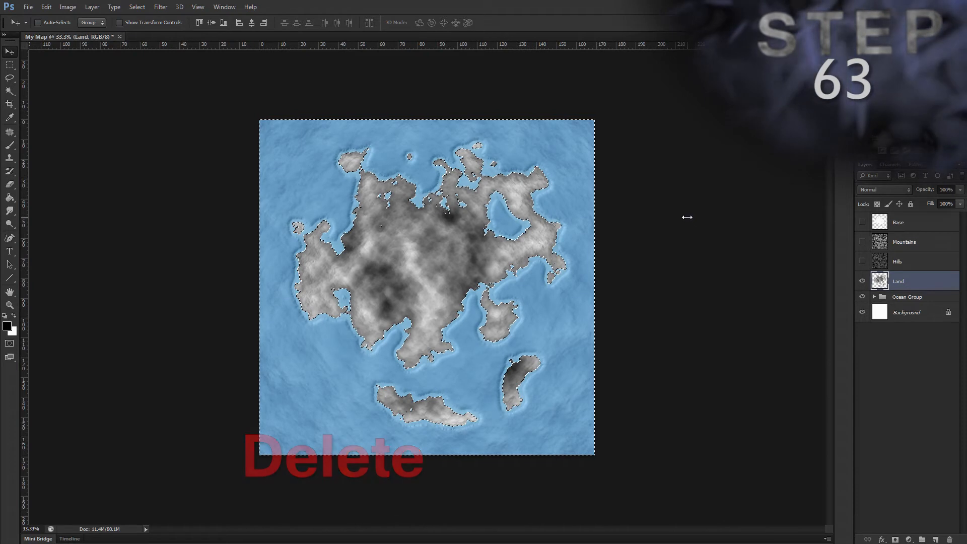
{"action": "key", "text": "ctrl+d"}
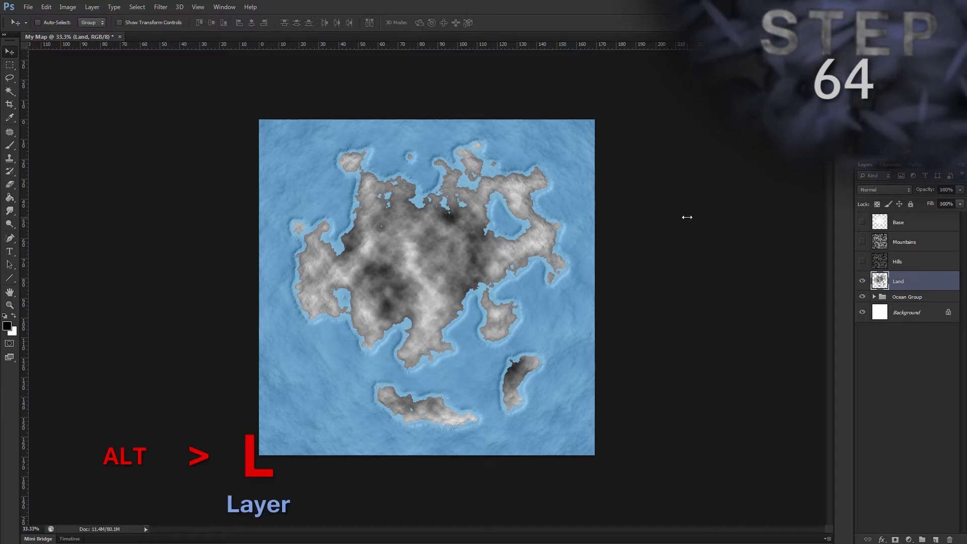
Step: Add an Outer Glow style to the Land layer with 25% opacity
{"action": "key", "text": "alt"}
{"action": "key", "text": "l"}
{"action": "key", "text": "y"}
{"action": "key", "text": "o"}
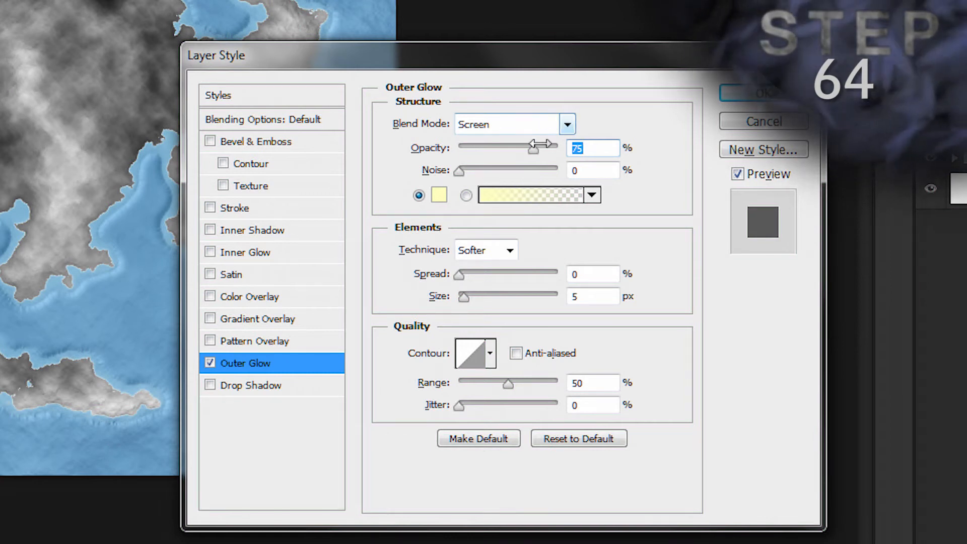
{"action": "type", "text": "25"}
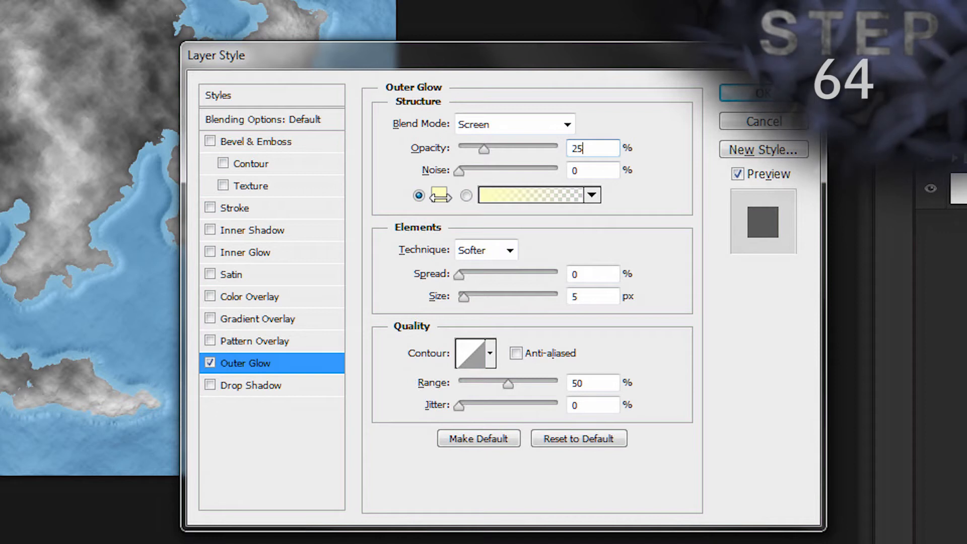
Step: Set the Land layer's outer glow colour to 40c8ff and its size to 11 px, and apply the style
{"action": "left_click", "coordinate": [439, 195]}
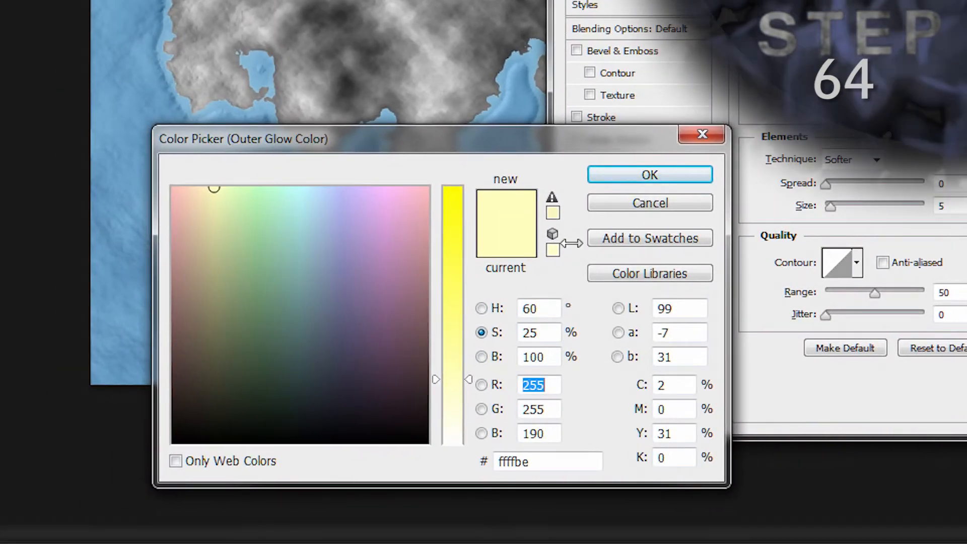
{"action": "left_click_drag", "start_coordinate": [543, 461], "coordinate": [469, 473]}
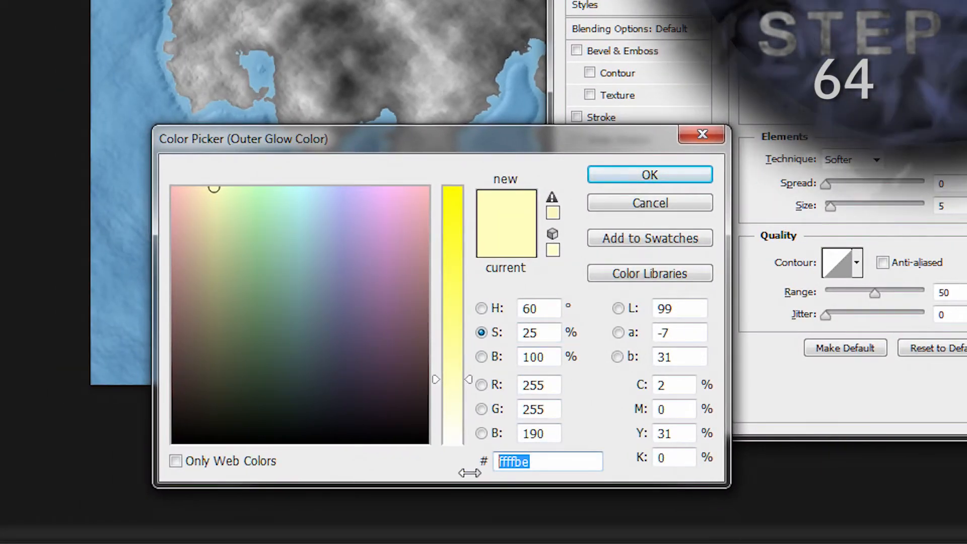
{"action": "type", "text": "40c8"}
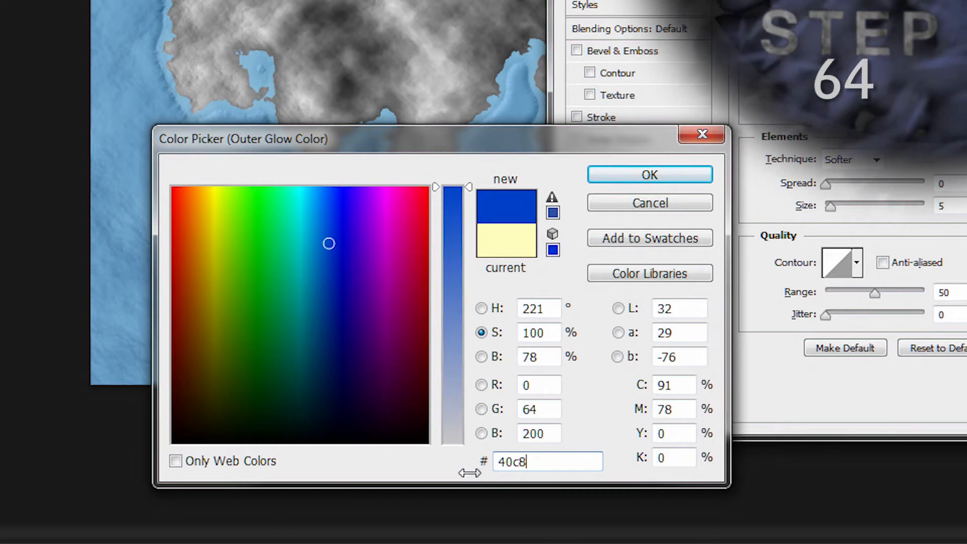
{"action": "type", "text": "ff"}
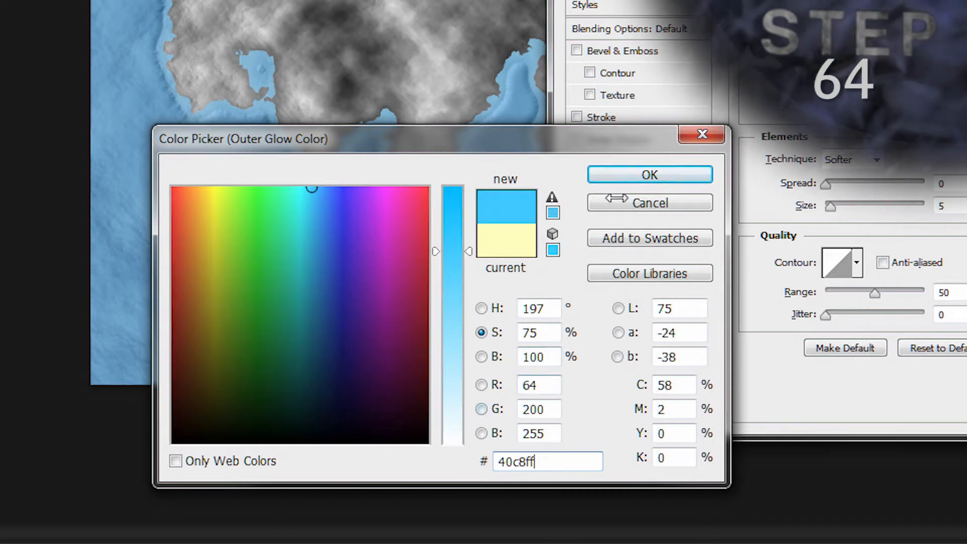
{"action": "left_click", "coordinate": [643, 175]}
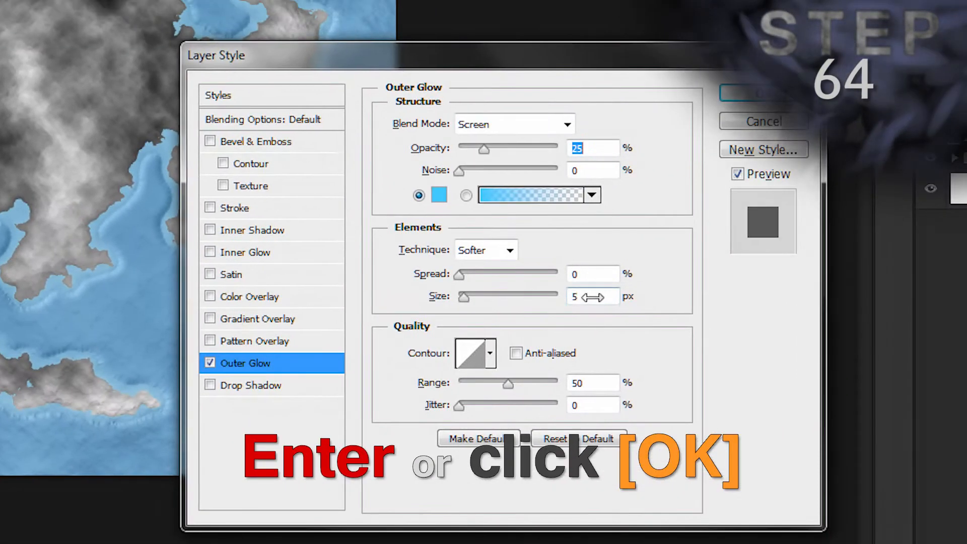
{"action": "type", "text": "11"}
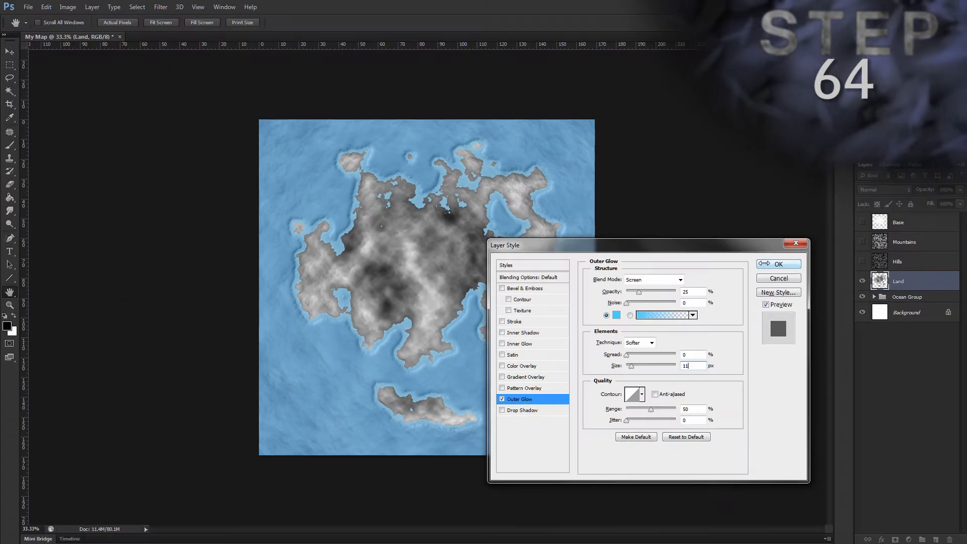
{"action": "left_click", "coordinate": [763, 263]}
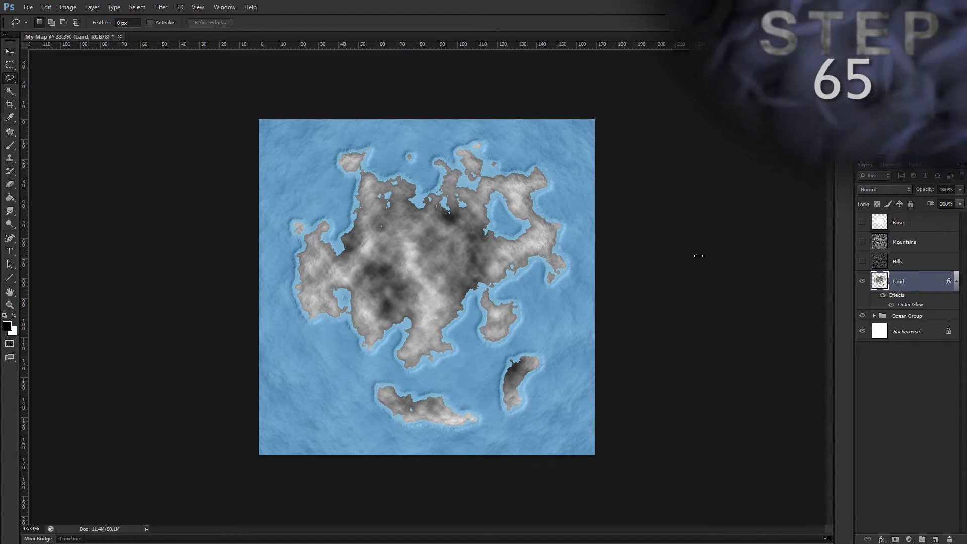
Step: Create a gradient fill layer named "Land Gradient" above the Land layer
{"action": "key", "text": "v"}
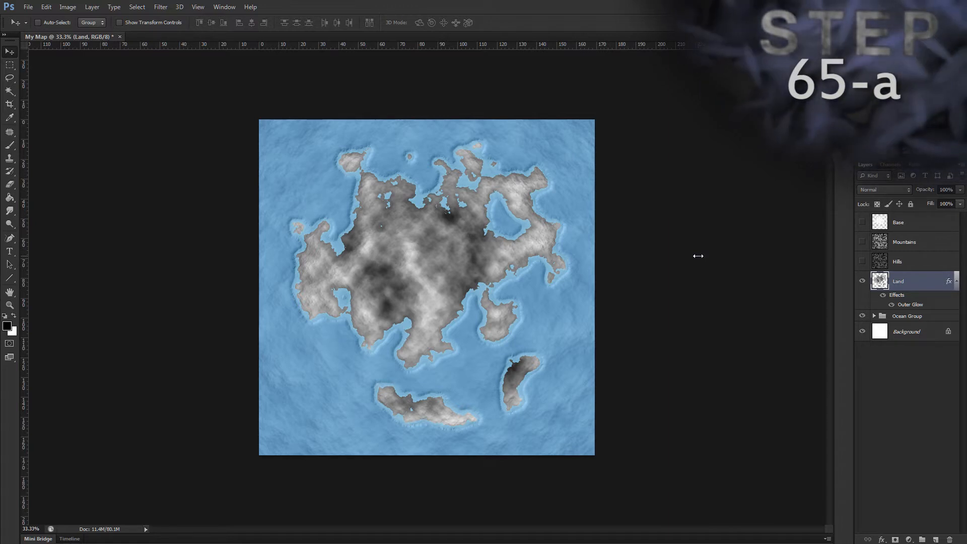
{"action": "key", "text": "alt"}
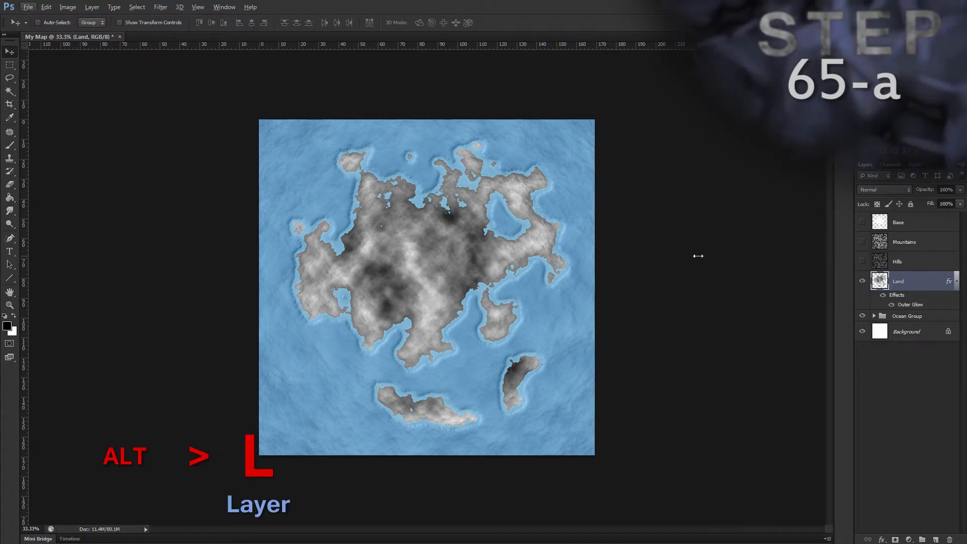
{"action": "key", "text": "l"}
{"action": "key", "text": "w"}
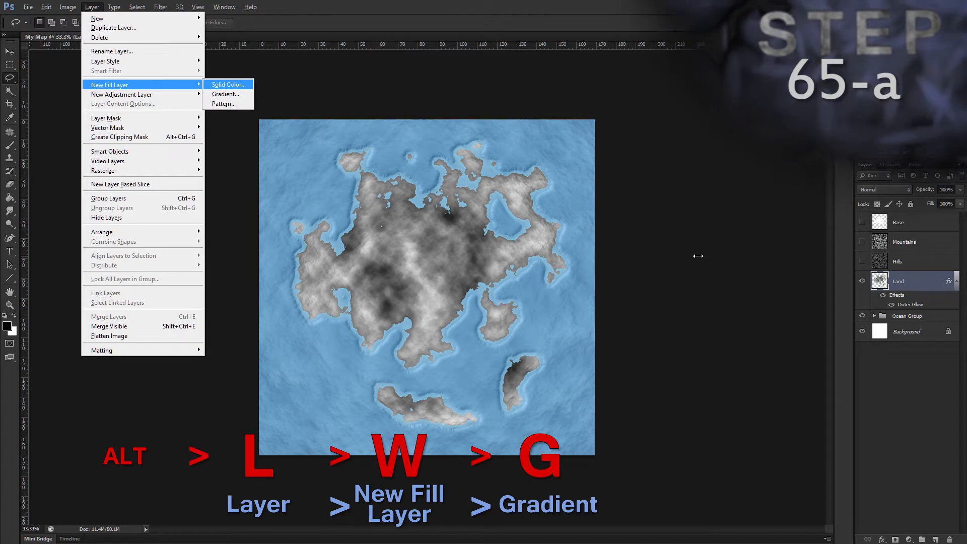
{"action": "key", "text": "g"}
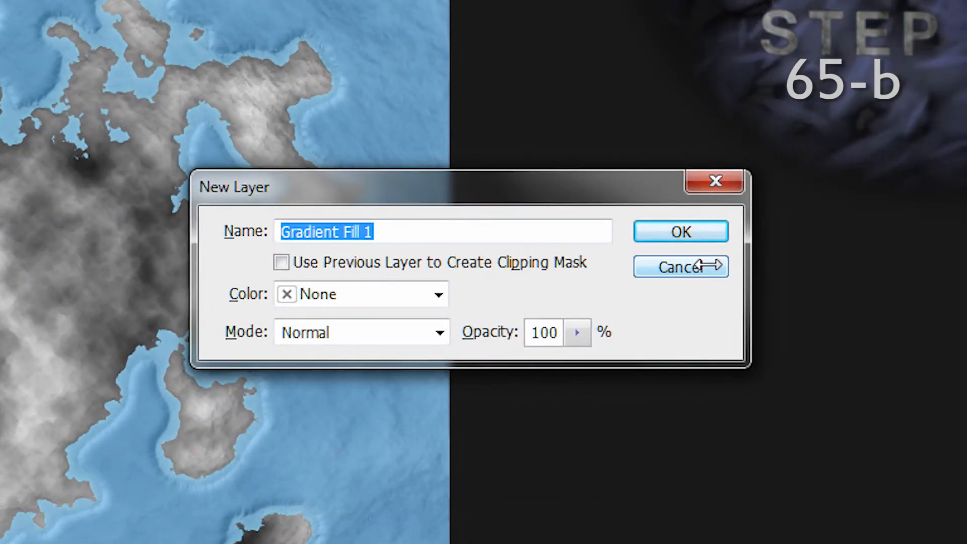
{"action": "type", "text": "Land"}
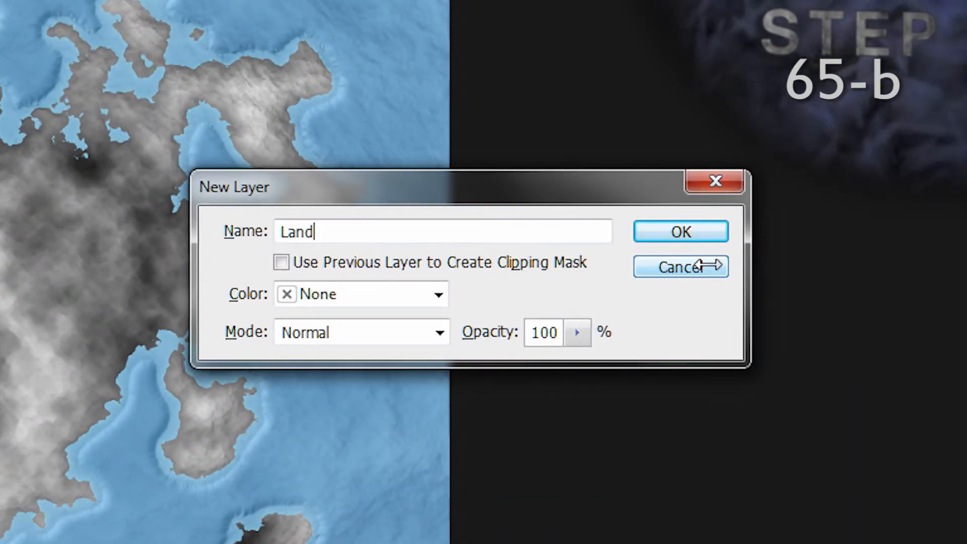
{"action": "type", "text": " Gradient"}
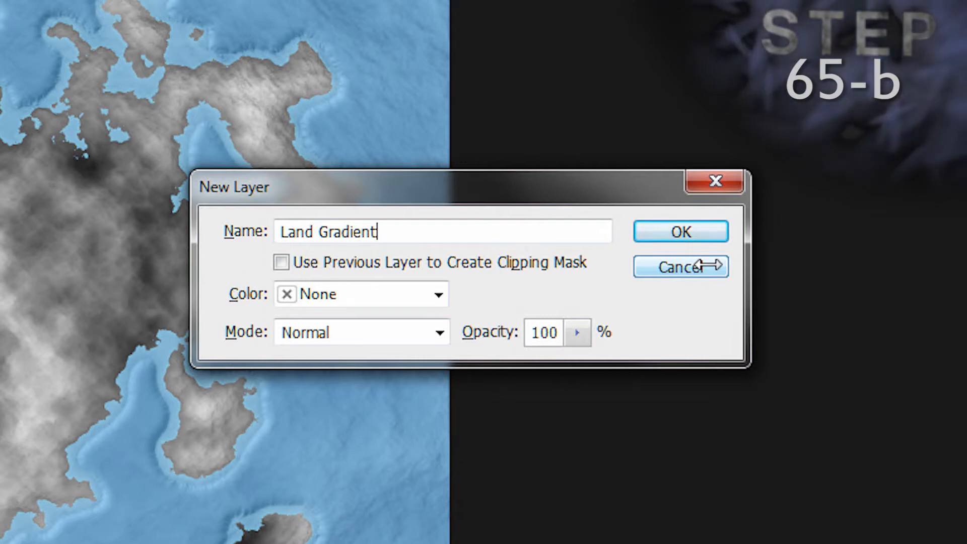
{"action": "left_click", "coordinate": [696, 224]}
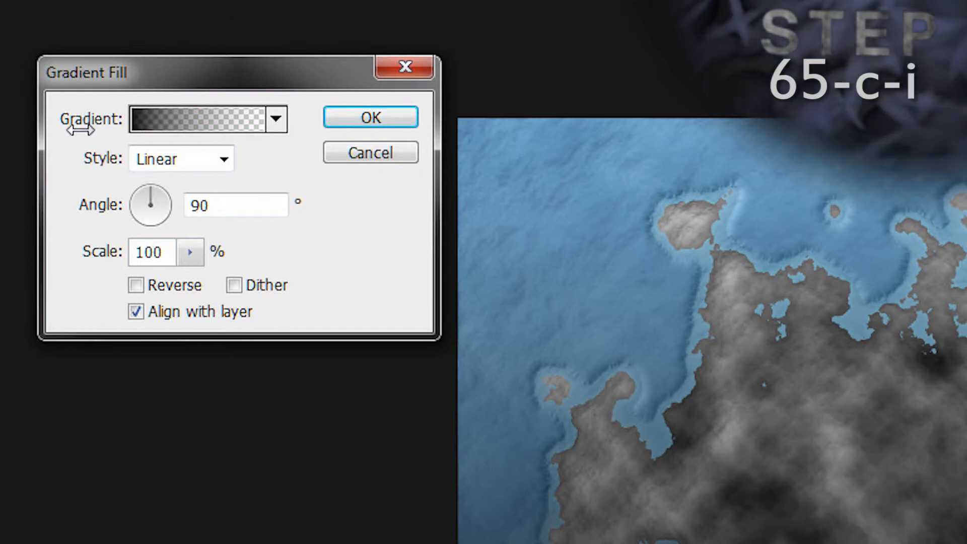
Step: Edit the Land Gradient fill so that its end opacity stop is 100%, and accept the gradient
{"action": "left_click", "coordinate": [179, 121]}
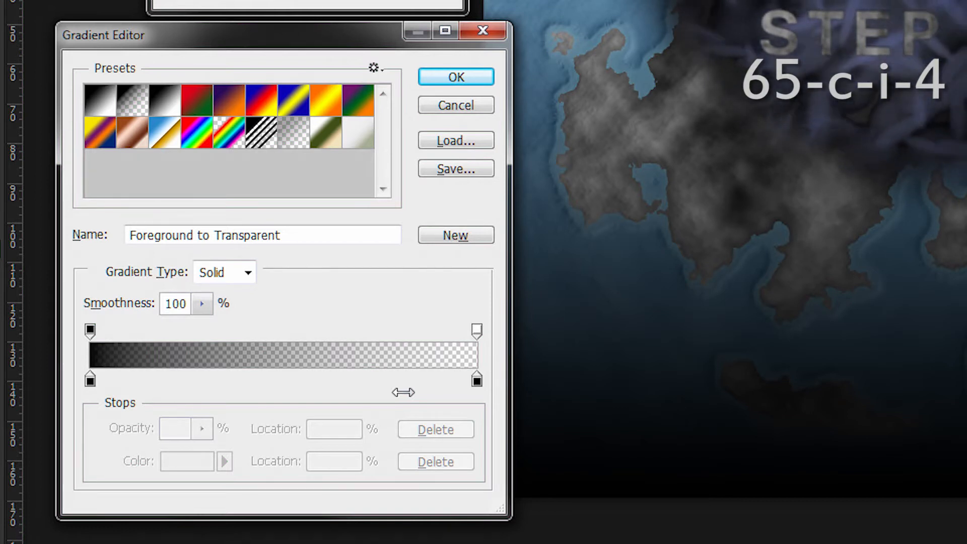
{"action": "left_click", "coordinate": [90, 330]}
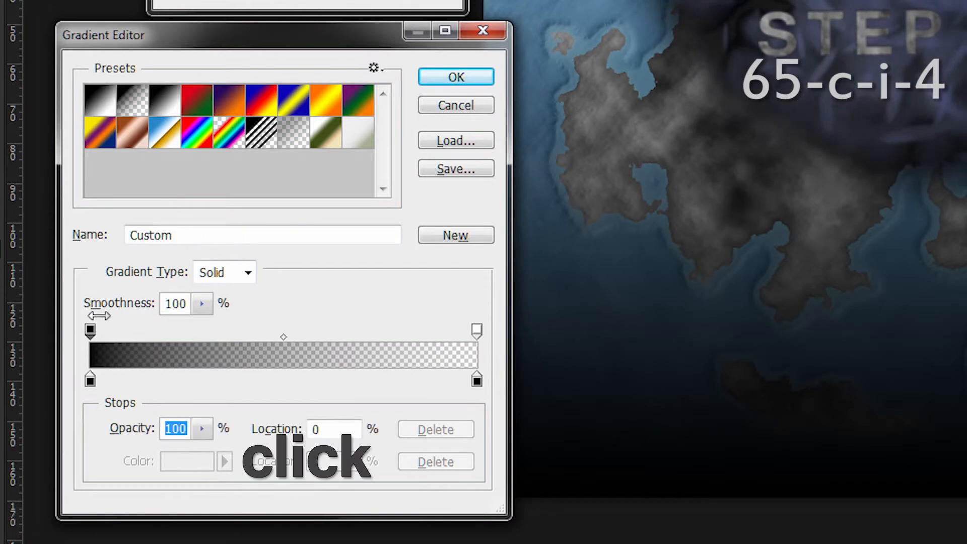
{"action": "left_click", "coordinate": [476, 330]}
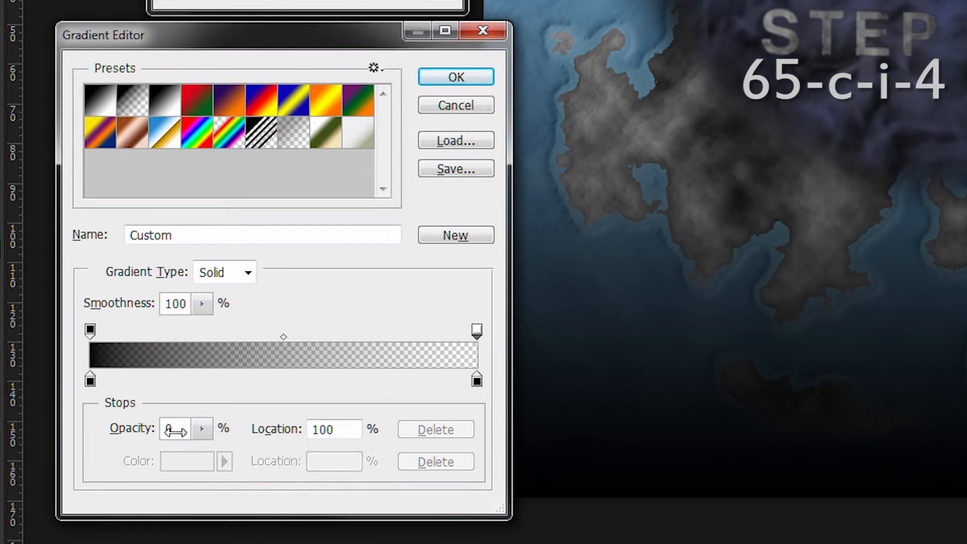
{"action": "type", "text": "100"}
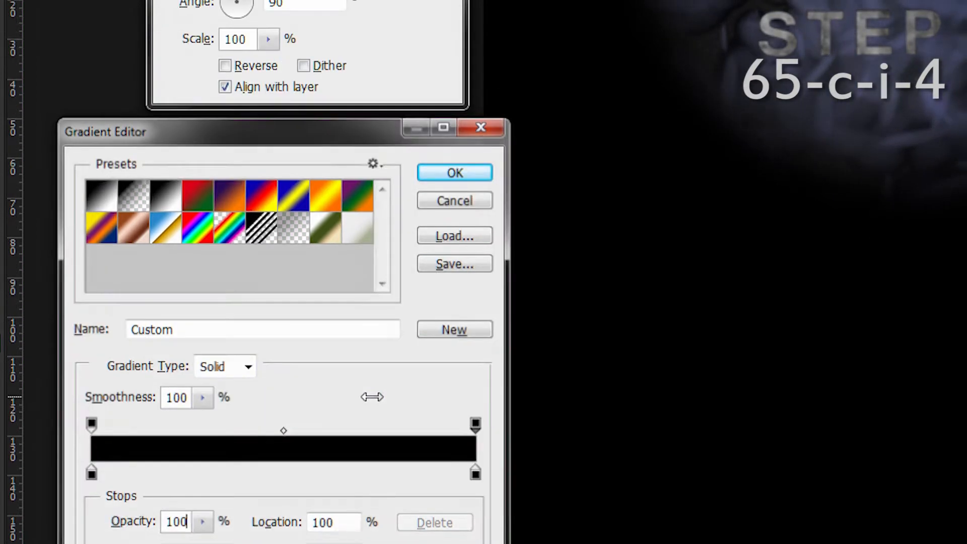
{"action": "left_click", "coordinate": [455, 173]}
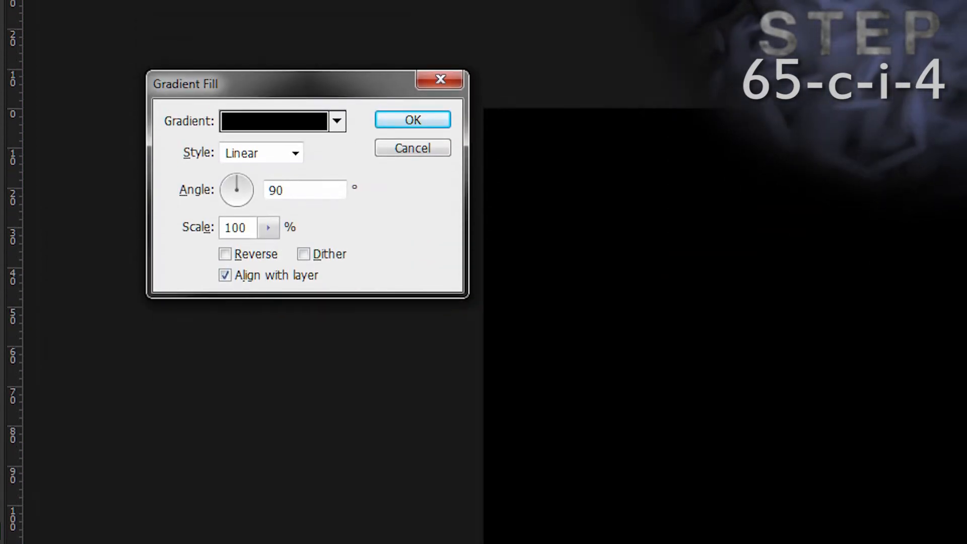
Step: Set the gradient's starting colour stop to ffffff and its location to 5%
{"action": "left_click", "coordinate": [272, 120]}
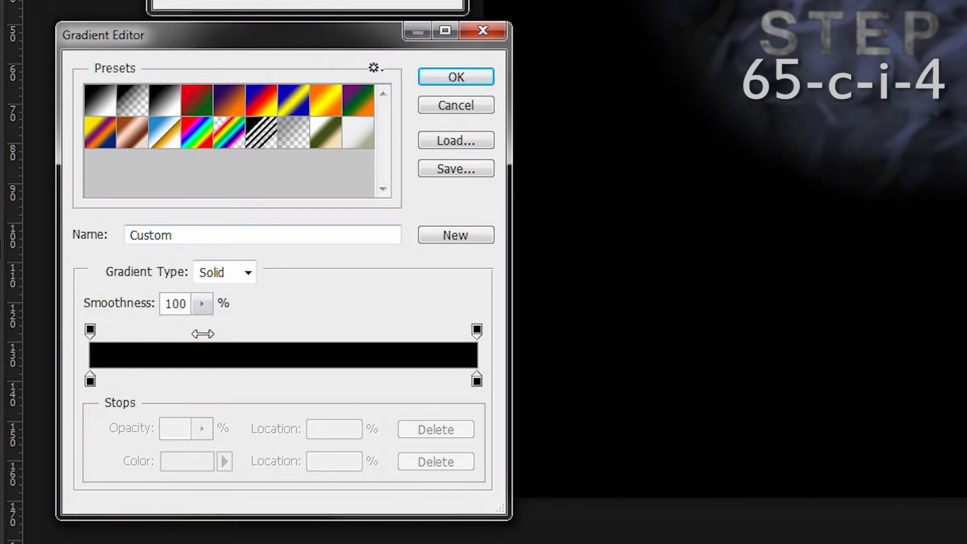
{"action": "left_click", "coordinate": [90, 380]}
{"action": "left_click", "coordinate": [189, 465]}
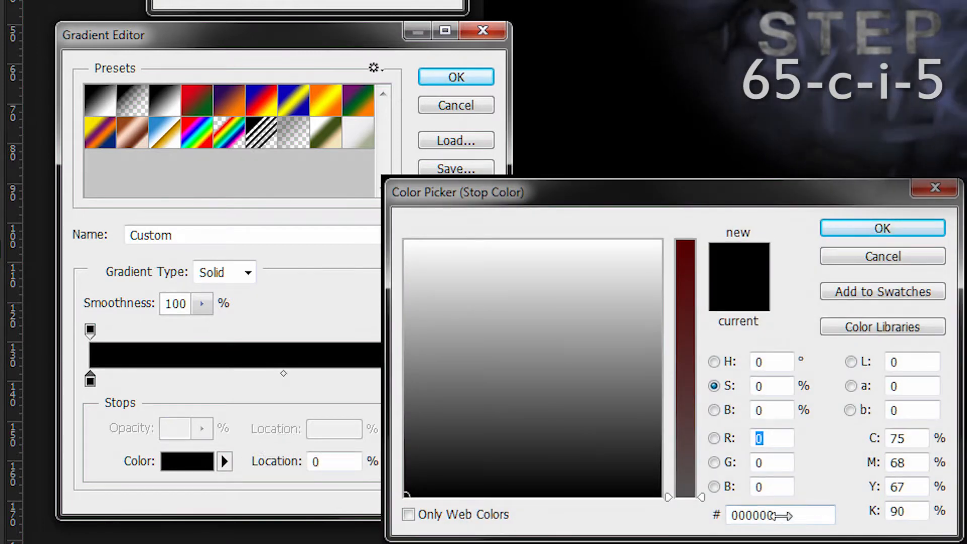
{"action": "double_click", "coordinate": [763, 514]}
{"action": "type", "text": "ffffff"}
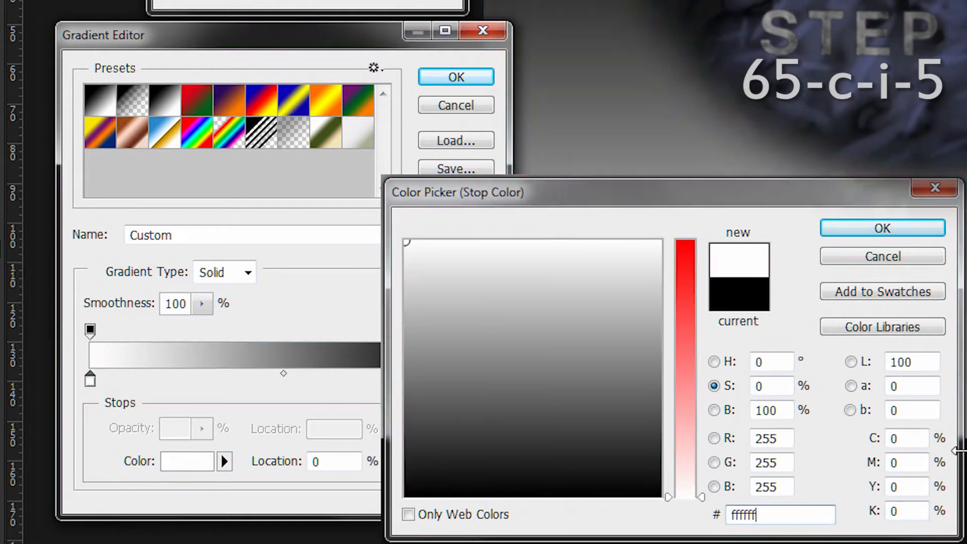
{"action": "key", "text": "Return"}
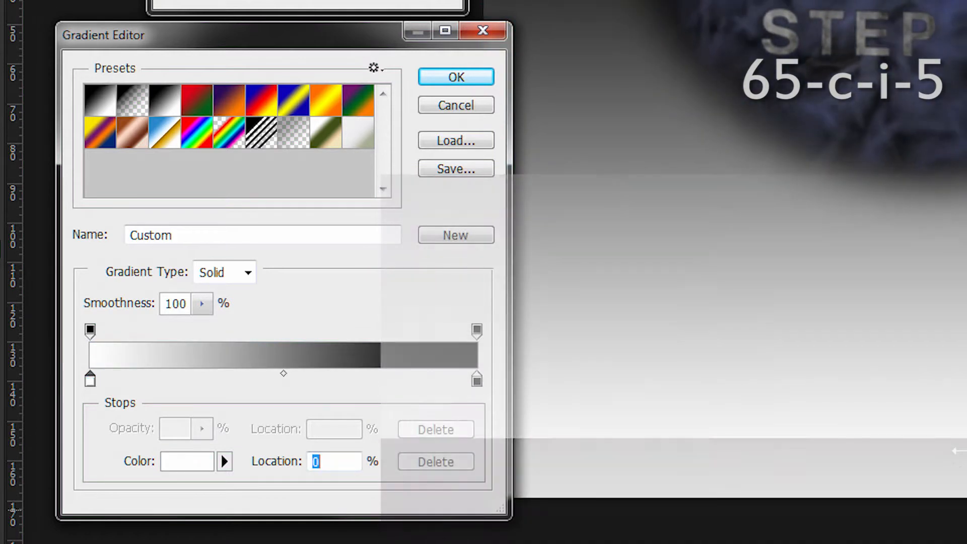
{"action": "type", "text": "5"}
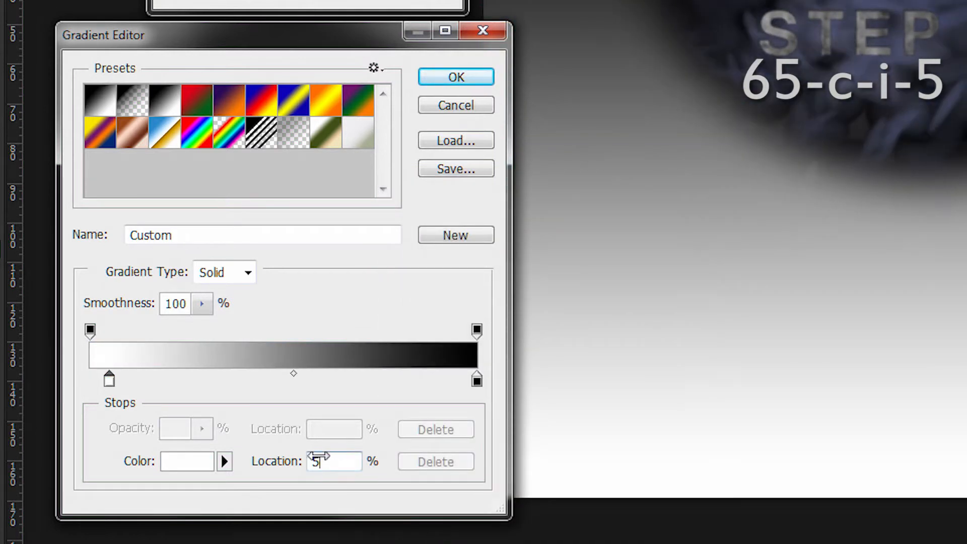
Step: Set the colour of the gradient's end colour stop, at location 100%, to f0e6be
{"action": "double_click", "coordinate": [316, 459]}
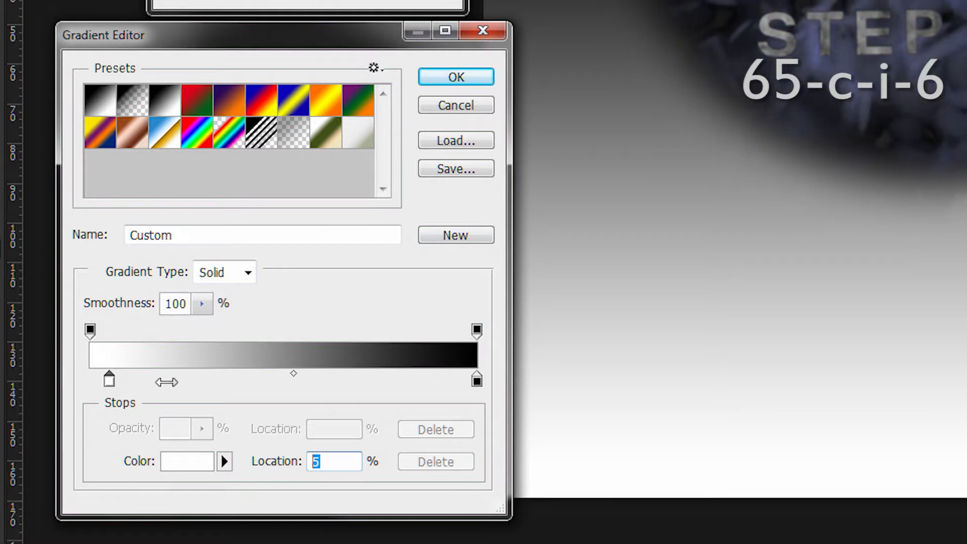
{"action": "left_click", "coordinate": [477, 381]}
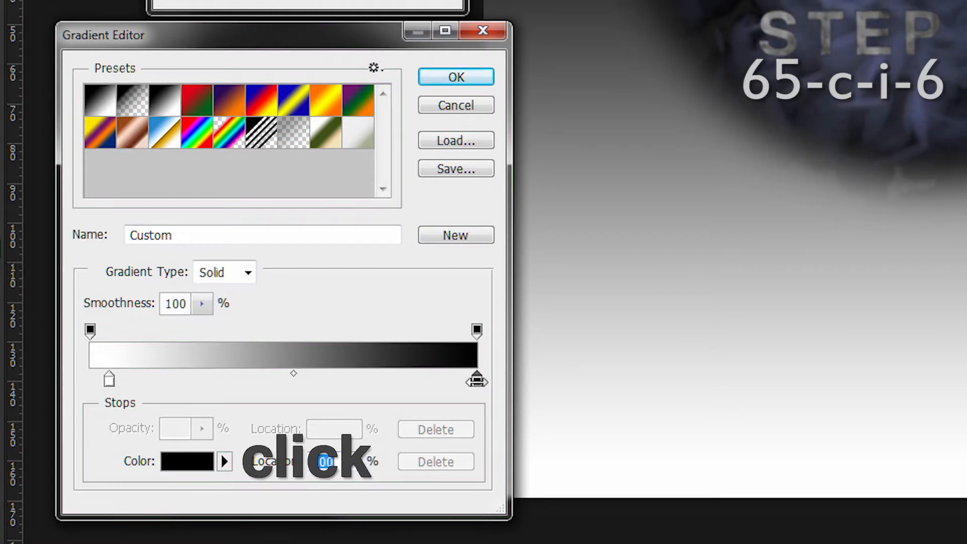
{"action": "left_click", "coordinate": [209, 460]}
{"action": "left_click_drag", "start_coordinate": [785, 515], "coordinate": [672, 512]}
{"action": "type", "text": "f"}
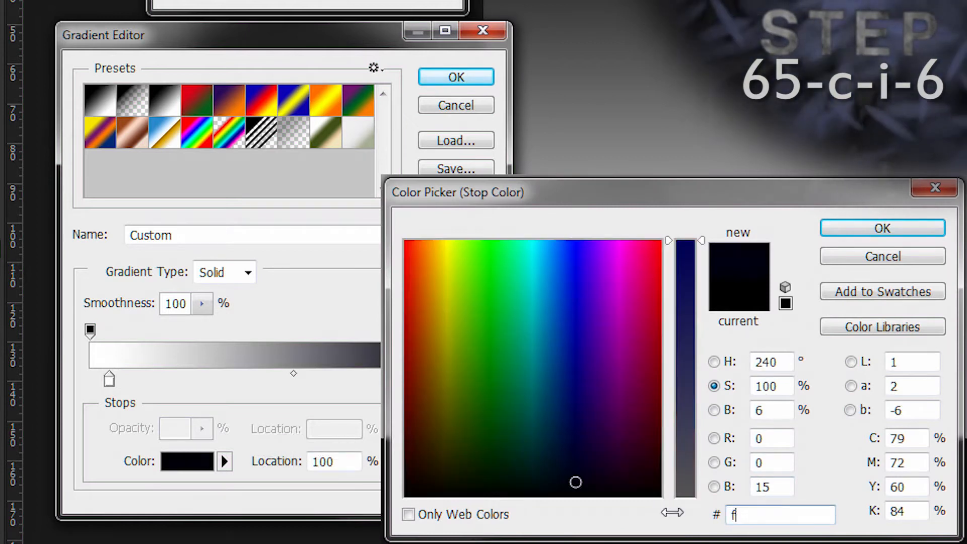
{"action": "type", "text": "0e6be"}
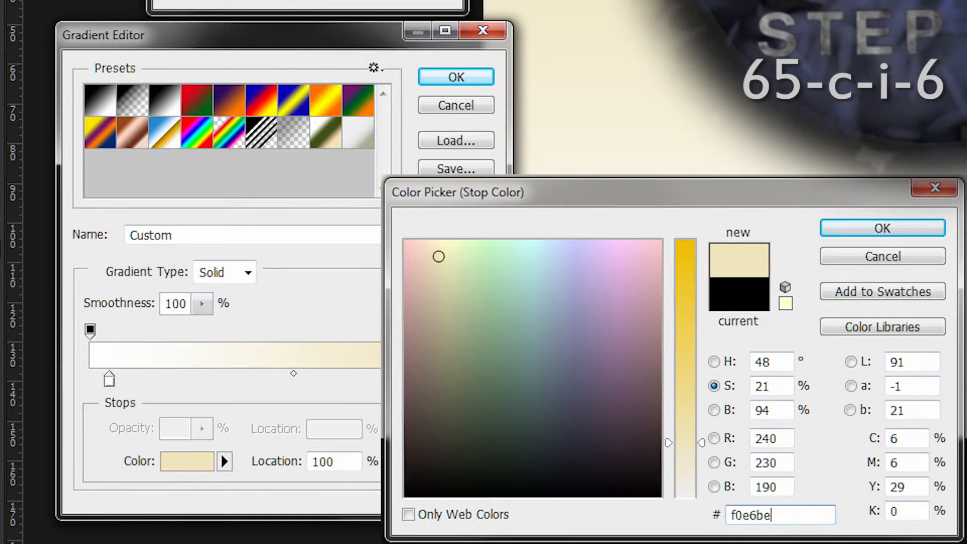
{"action": "left_click", "coordinate": [832, 228]}
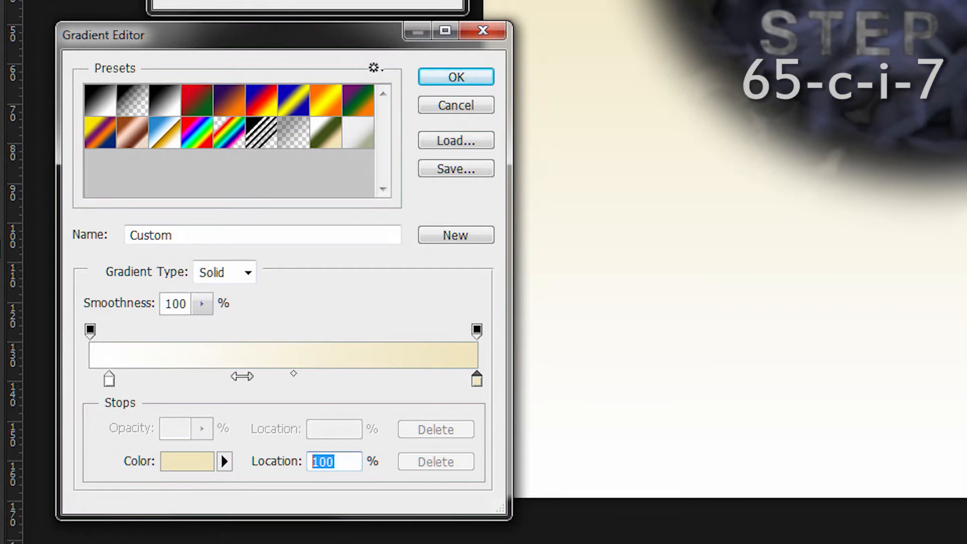
Step: Add a colour stop between the white and cream stops, with colour 405018 at location 35%
{"action": "left_click", "coordinate": [241, 378]}
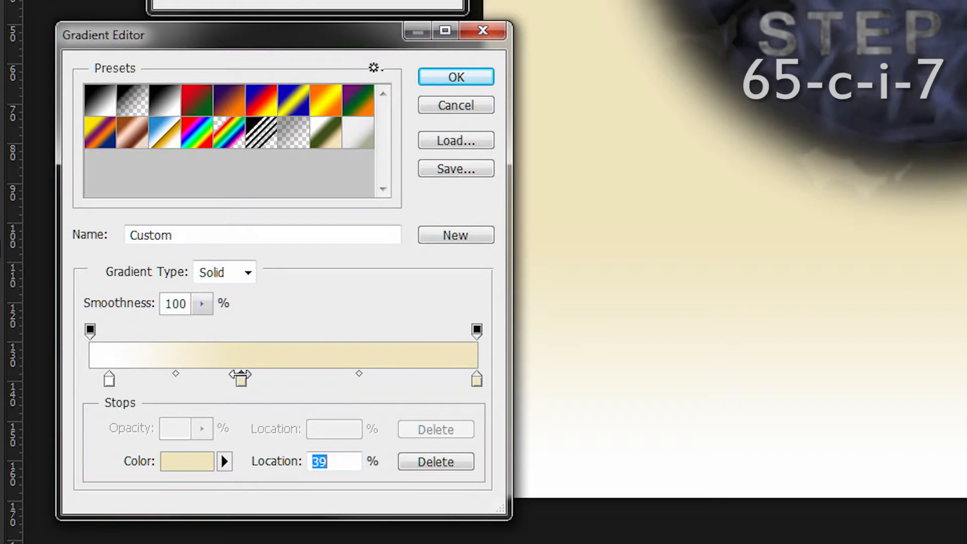
{"action": "left_click", "coordinate": [190, 459]}
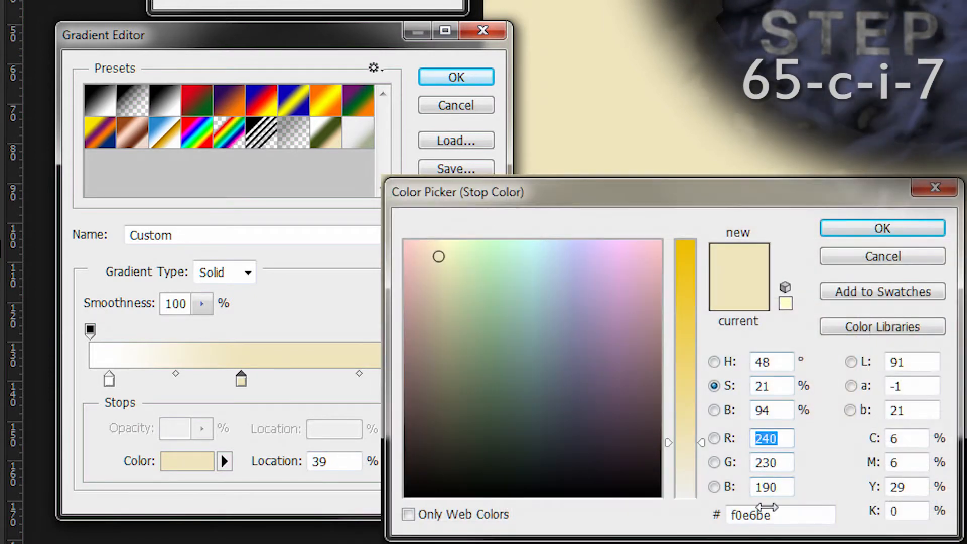
{"action": "left_click_drag", "start_coordinate": [798, 515], "coordinate": [673, 516]}
{"action": "type", "text": "405018"}
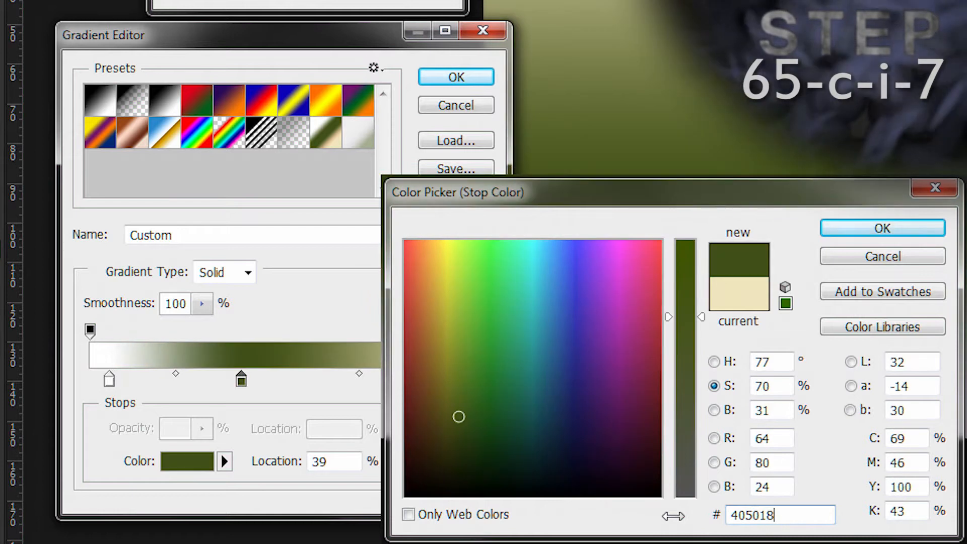
{"action": "left_click", "coordinate": [849, 228]}
{"action": "type", "text": "35"}
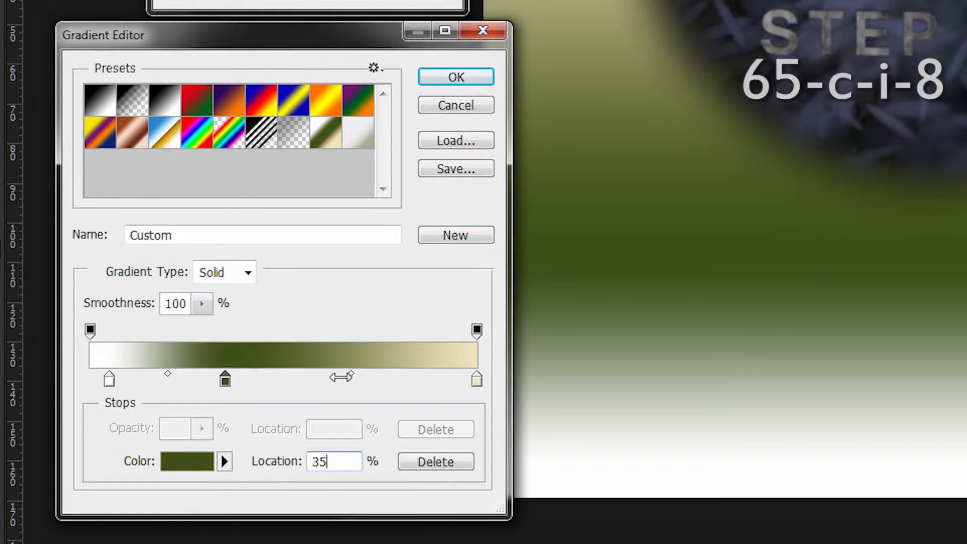
Step: Add a second dark green colour stop, 405018, at location 60% of the gradient
{"action": "left_click", "coordinate": [327, 379]}
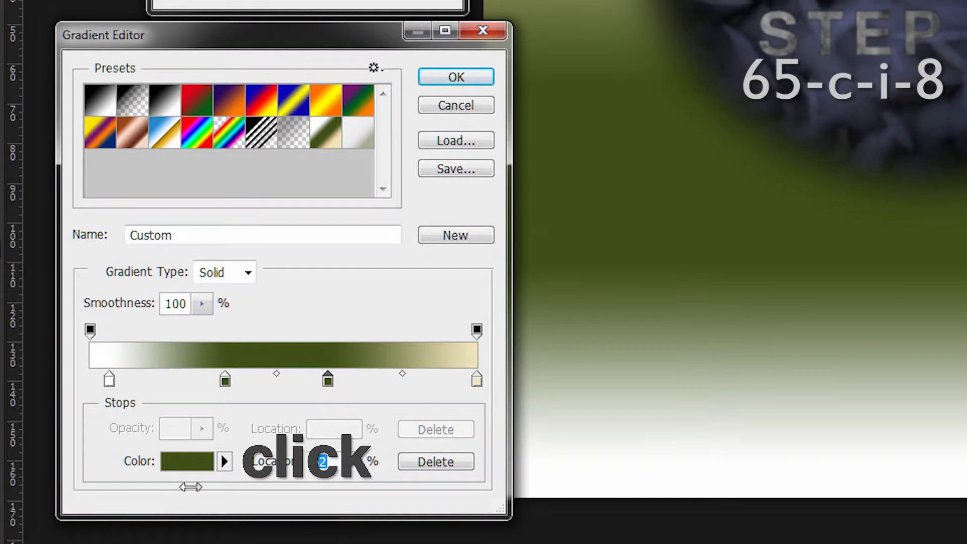
{"action": "left_click", "coordinate": [197, 459]}
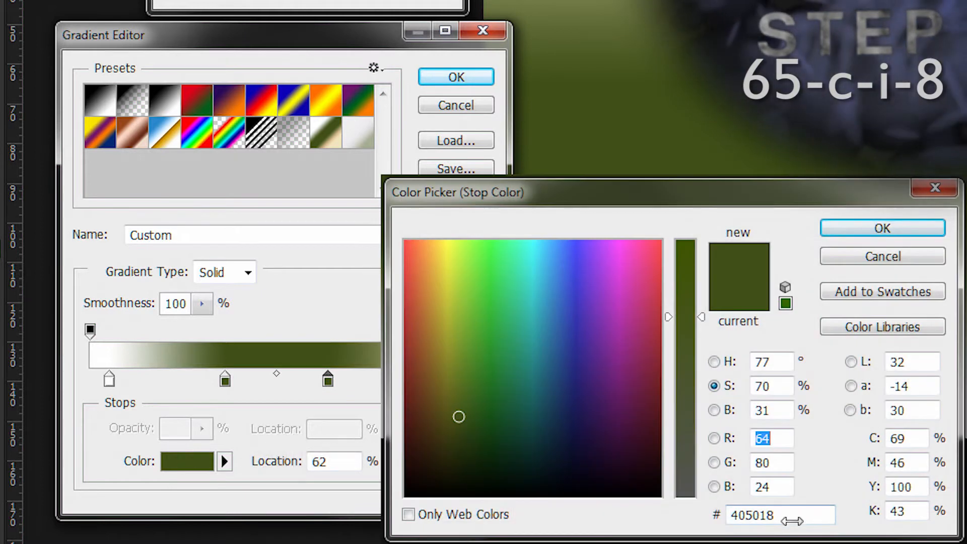
{"action": "left_click", "coordinate": [901, 228]}
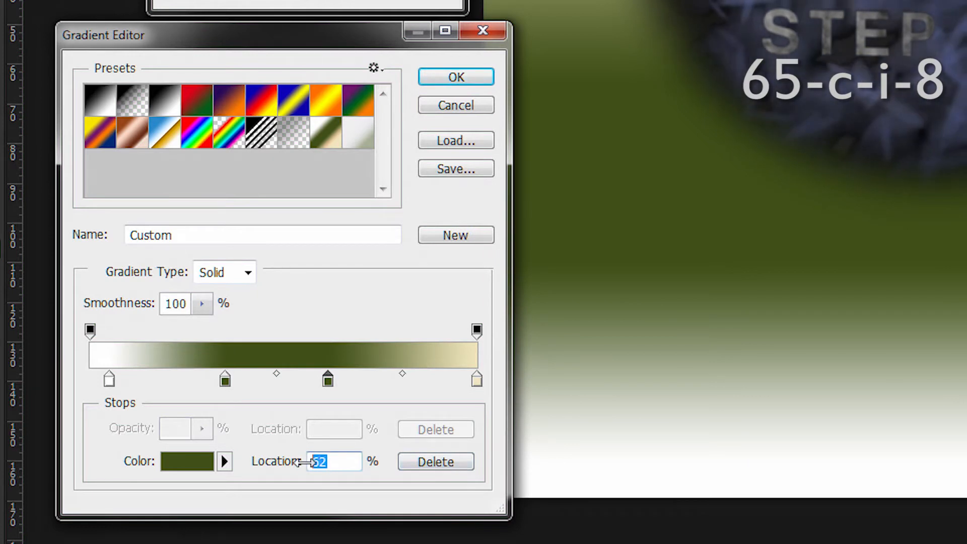
{"action": "type", "text": "60"}
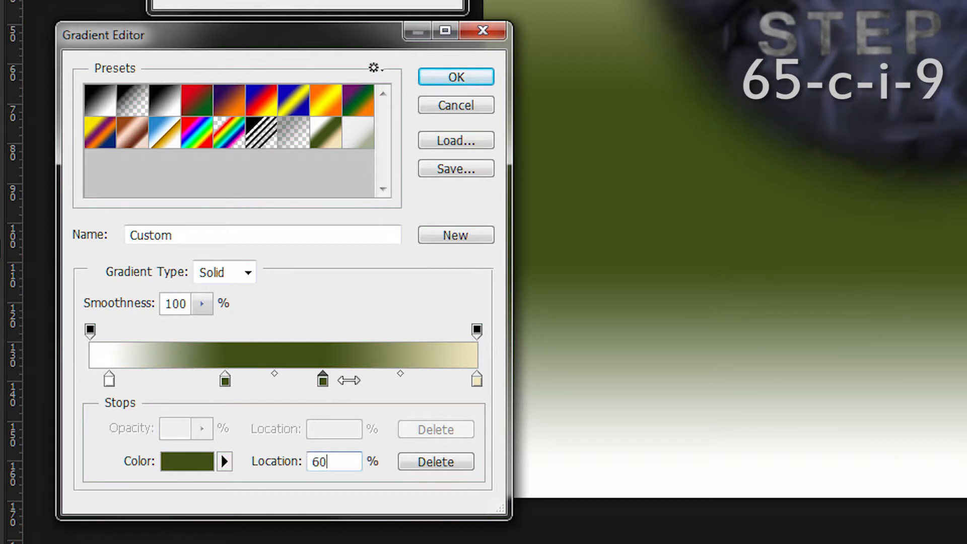
Step: Add a tan colour stop after the second green one, with colour dac094 at location 85%
{"action": "left_click", "coordinate": [347, 378]}
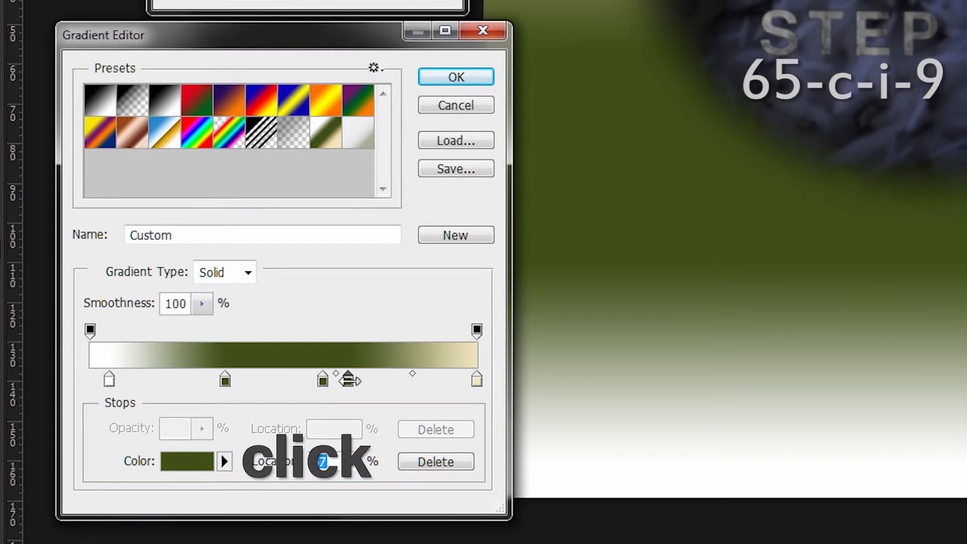
{"action": "left_click", "coordinate": [188, 463]}
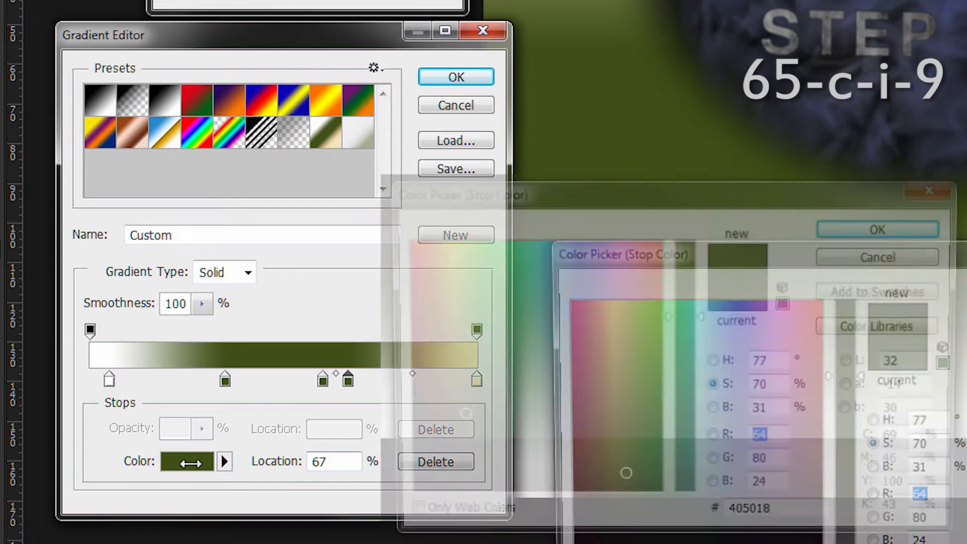
{"action": "left_click_drag", "start_coordinate": [784, 514], "coordinate": [680, 513]}
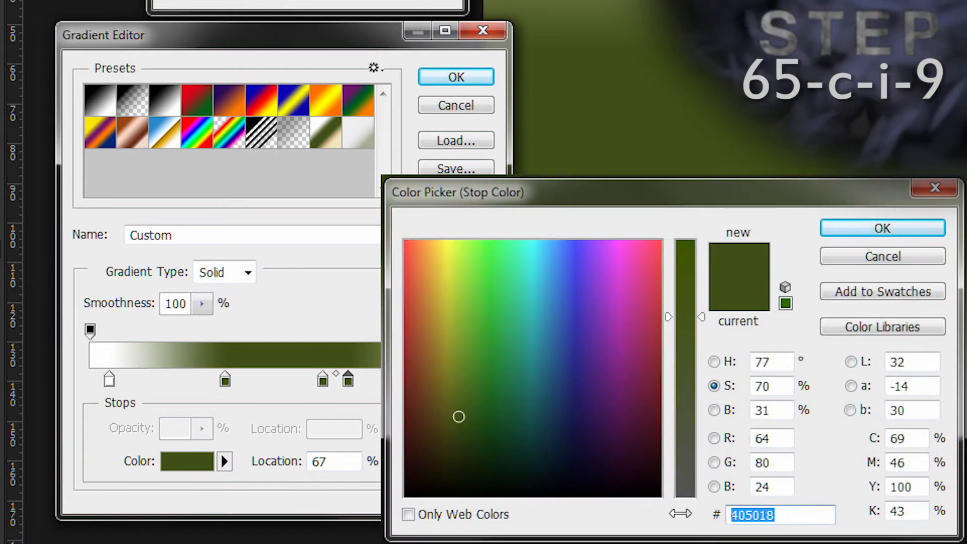
{"action": "type", "text": "da"}
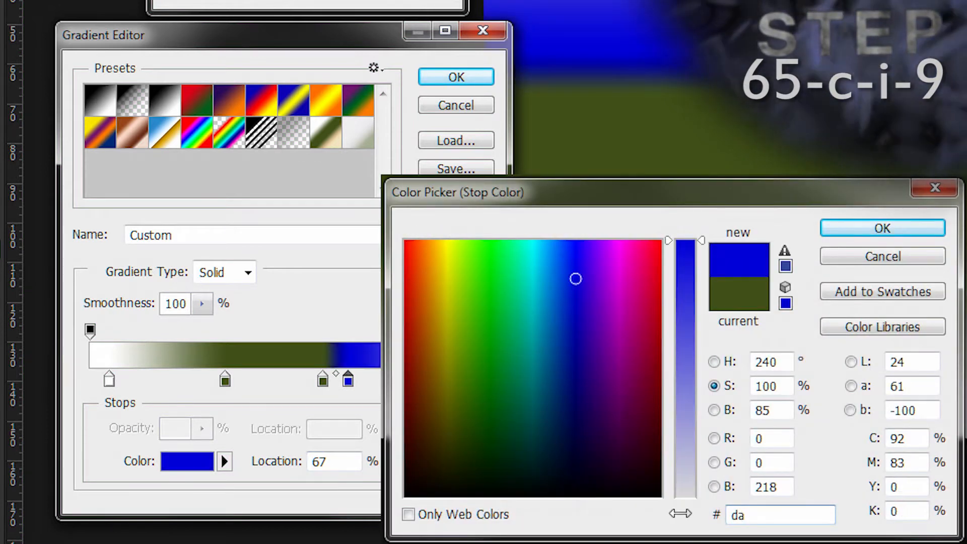
{"action": "type", "text": "c09"}
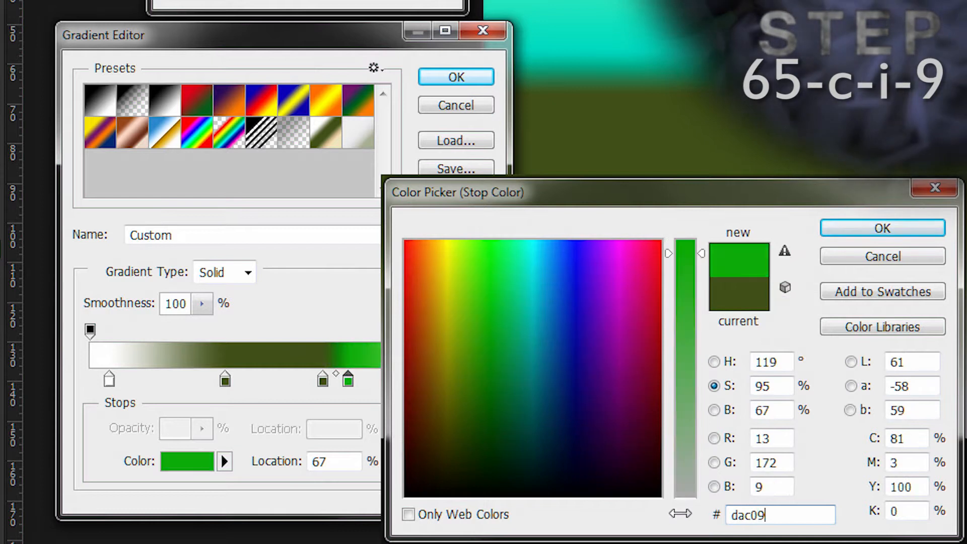
{"action": "type", "text": "4"}
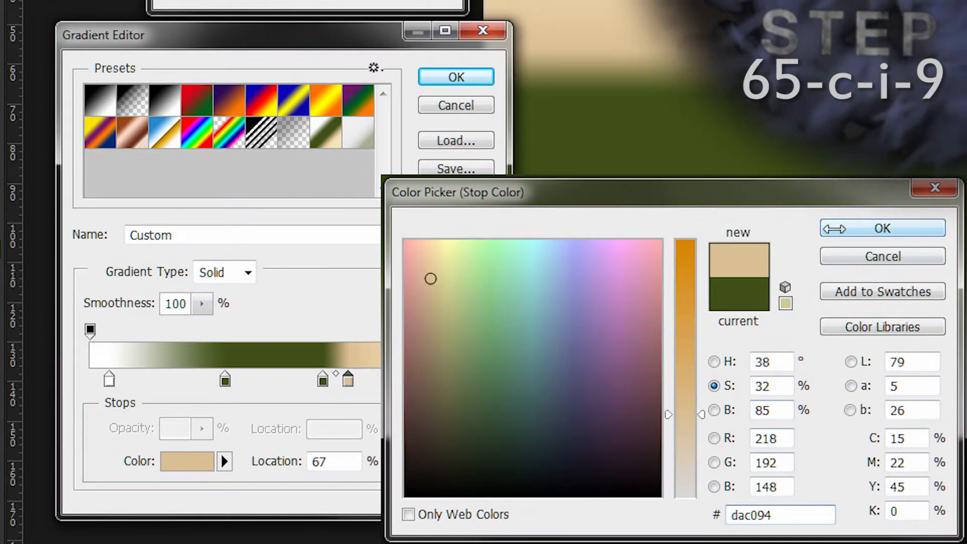
{"action": "double_click", "coordinate": [332, 461]}
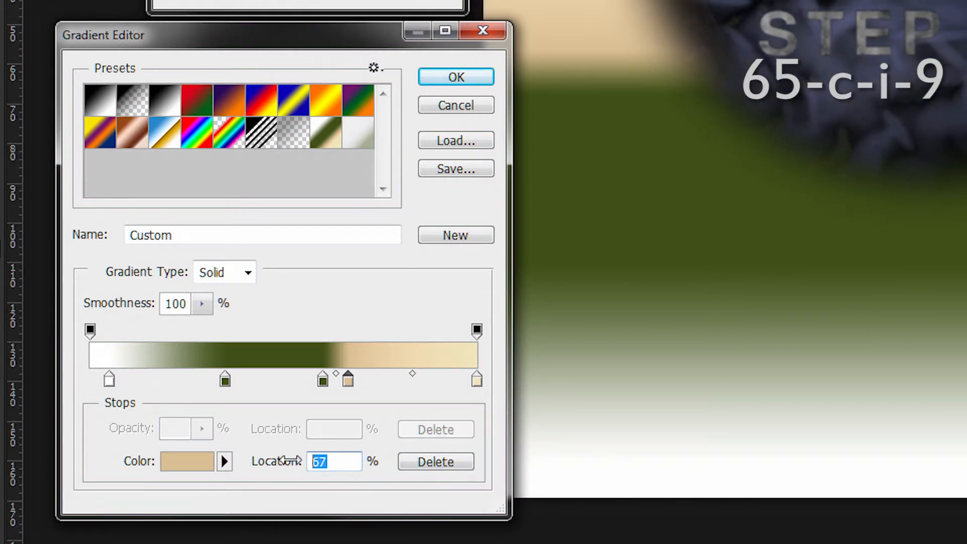
{"action": "type", "text": "85"}
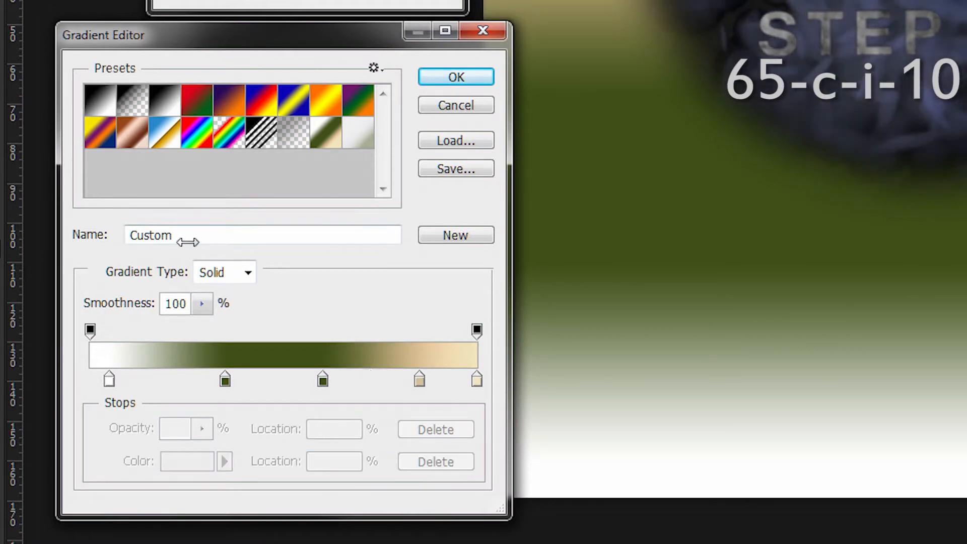
Step: Name the gradient "Atlas Gradient" and accept it
{"action": "left_click_drag", "start_coordinate": [188, 239], "coordinate": [129, 217]}
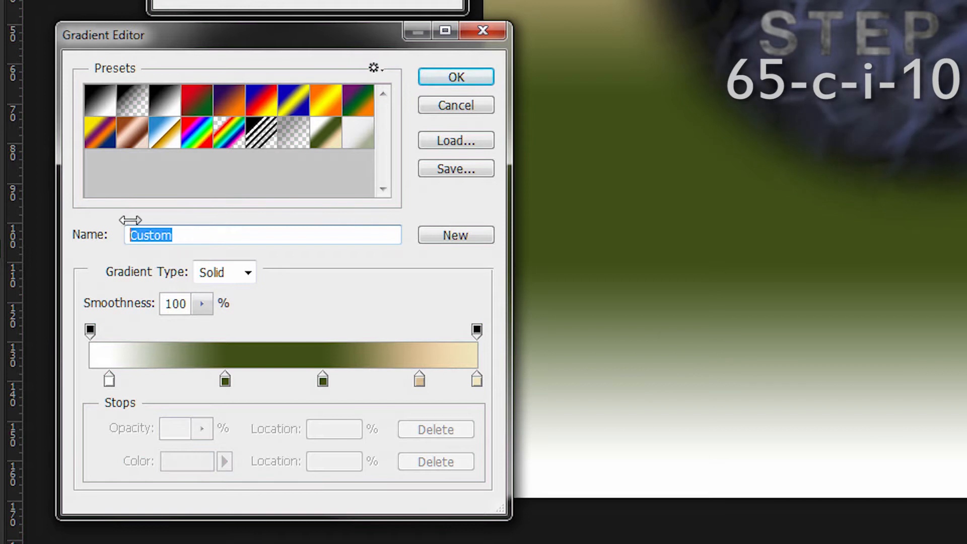
{"action": "type", "text": "Atlas Gradient"}
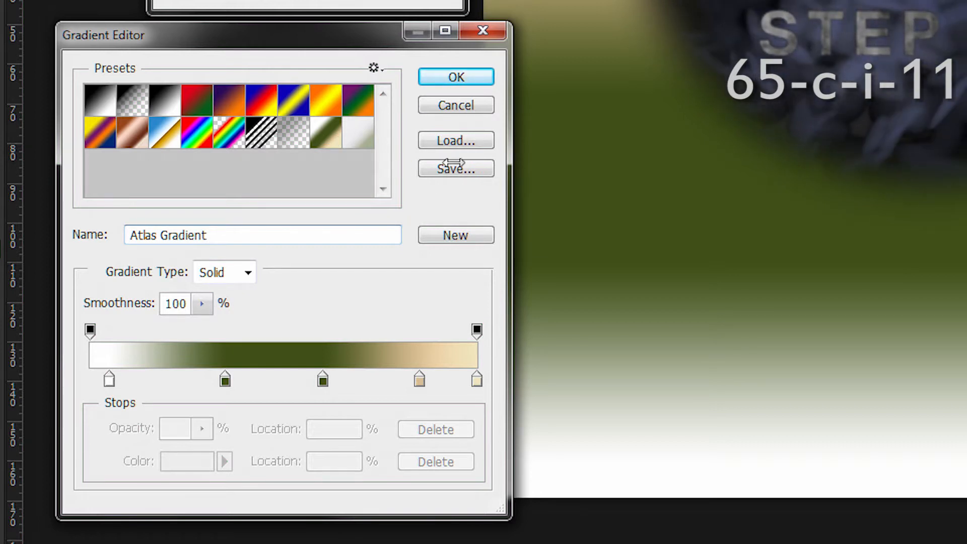
{"action": "left_click", "coordinate": [454, 80]}
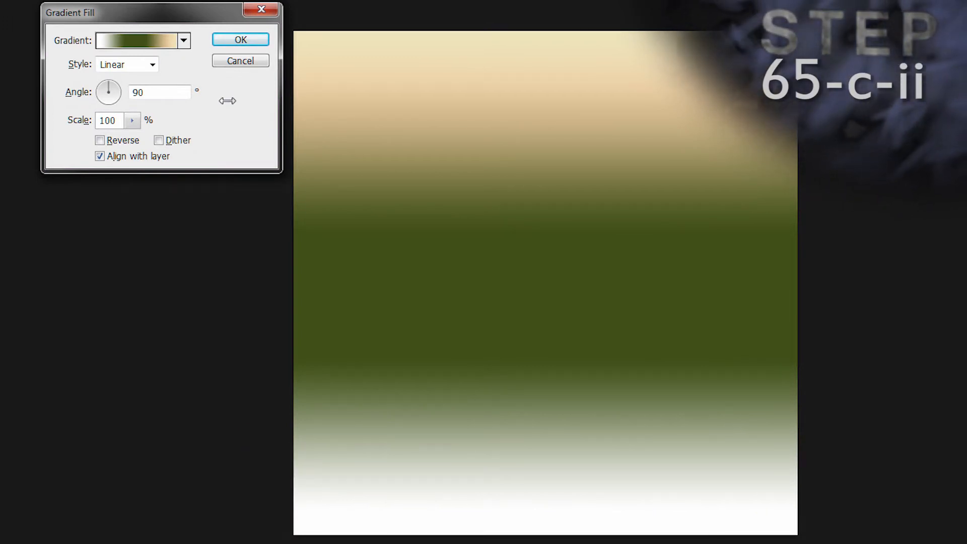
Step: Reverse the gradient of the fill layer and apply the Gradient Fill settings
{"action": "left_click_drag", "start_coordinate": [149, 9], "coordinate": [146, 12]}
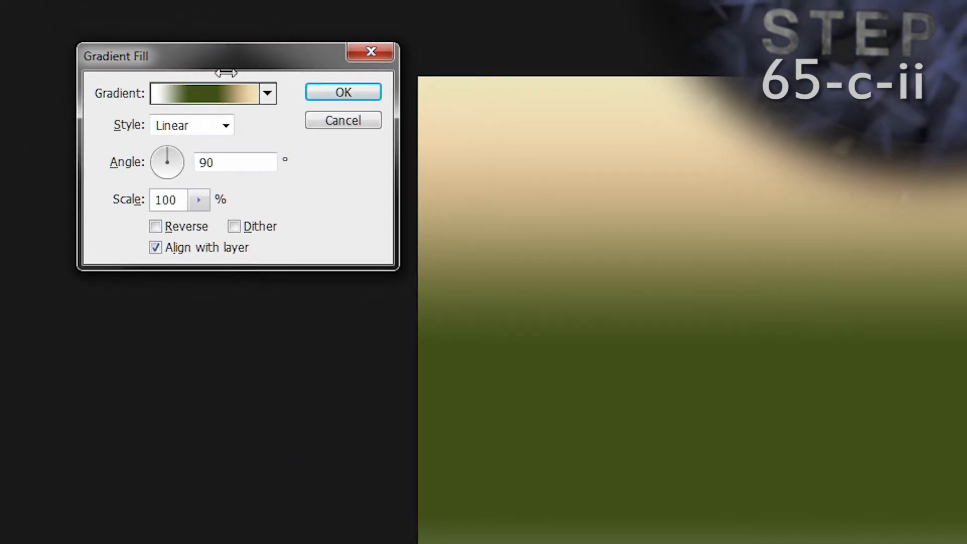
{"action": "left_click", "coordinate": [156, 226]}
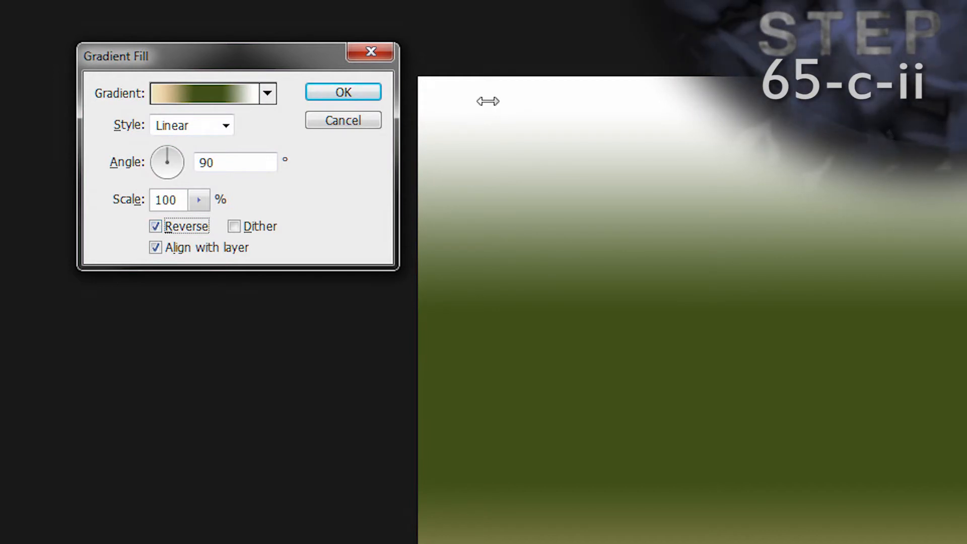
{"action": "left_click", "coordinate": [318, 95]}
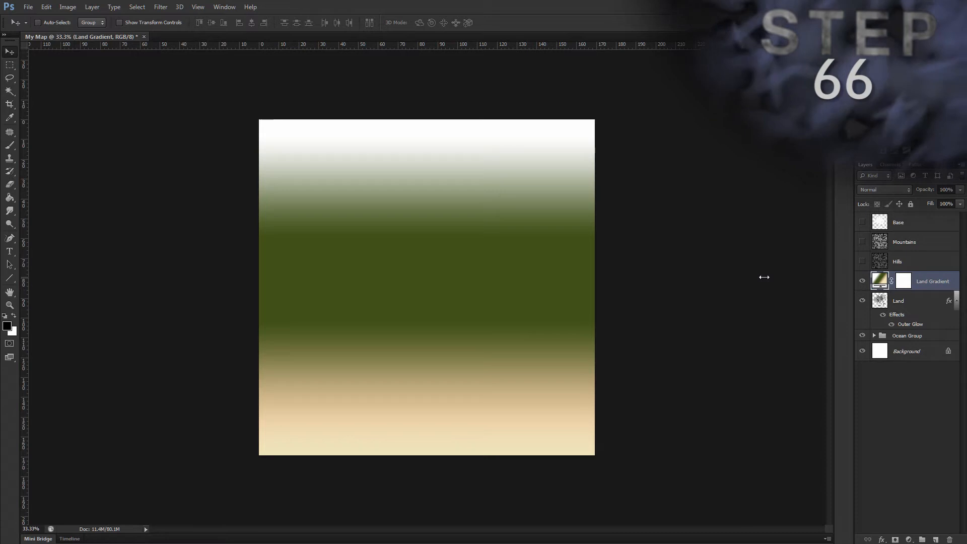
Step: Add a Color Overlay style to the Land Gradient layer with its blend mode set to Soft Light
{"action": "key", "text": "alt+l"}
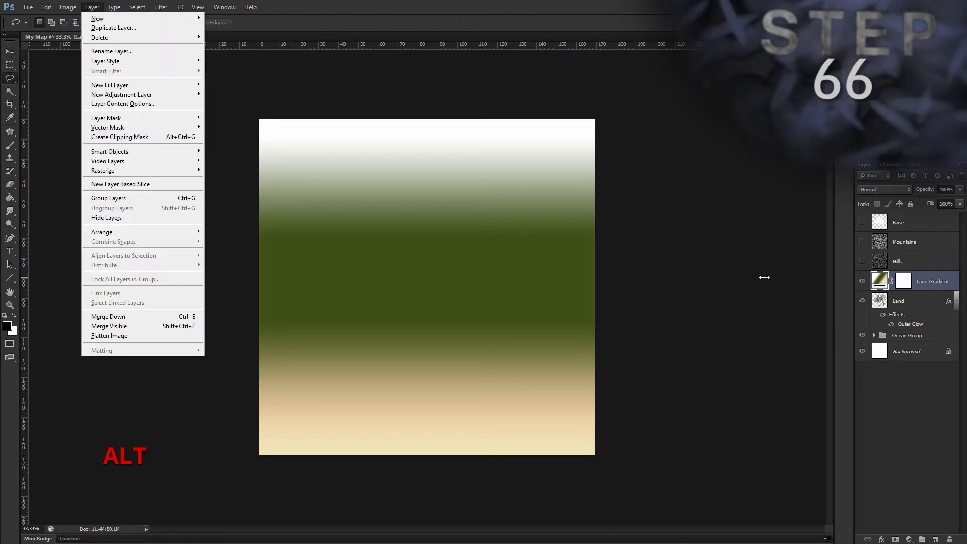
{"action": "key", "text": "y"}
{"action": "key", "text": "v"}
{"action": "left_click_drag", "start_coordinate": [755, 245], "coordinate": [741, 179]}
{"action": "left_click", "coordinate": [662, 213]}
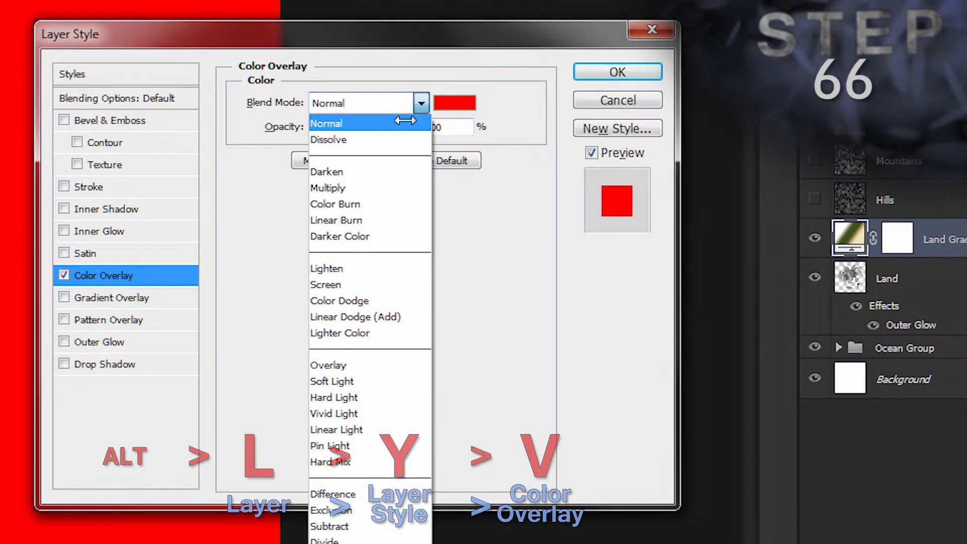
{"action": "left_click", "coordinate": [368, 381]}
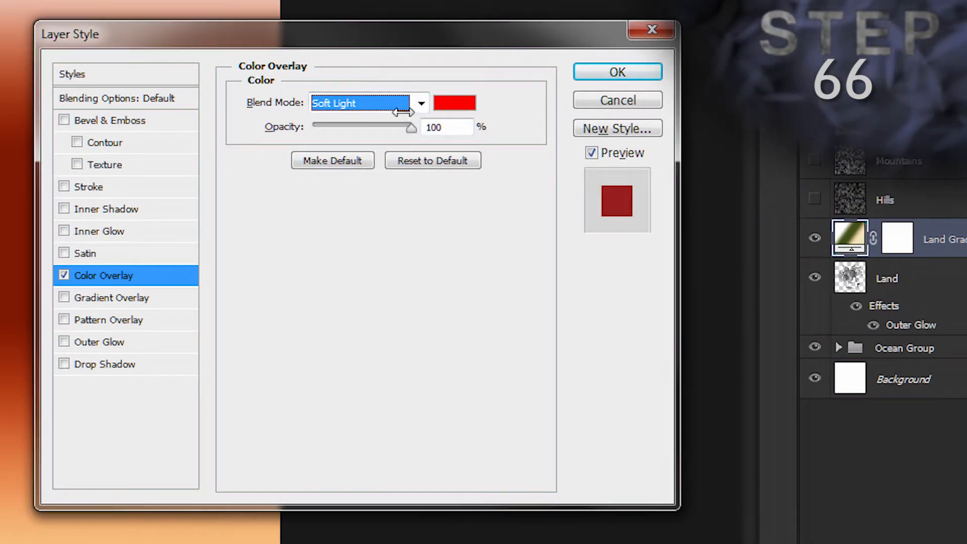
Step: Set the Color Overlay's colour to ffffff and its opacity to 25%
{"action": "left_click", "coordinate": [454, 103]}
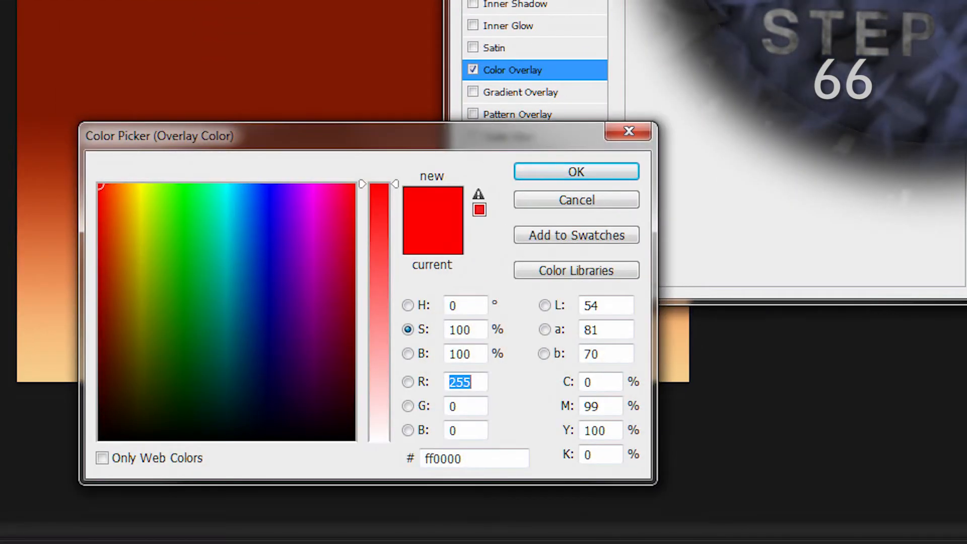
{"action": "left_click", "coordinate": [483, 457]}
{"action": "type", "text": "ffff"}
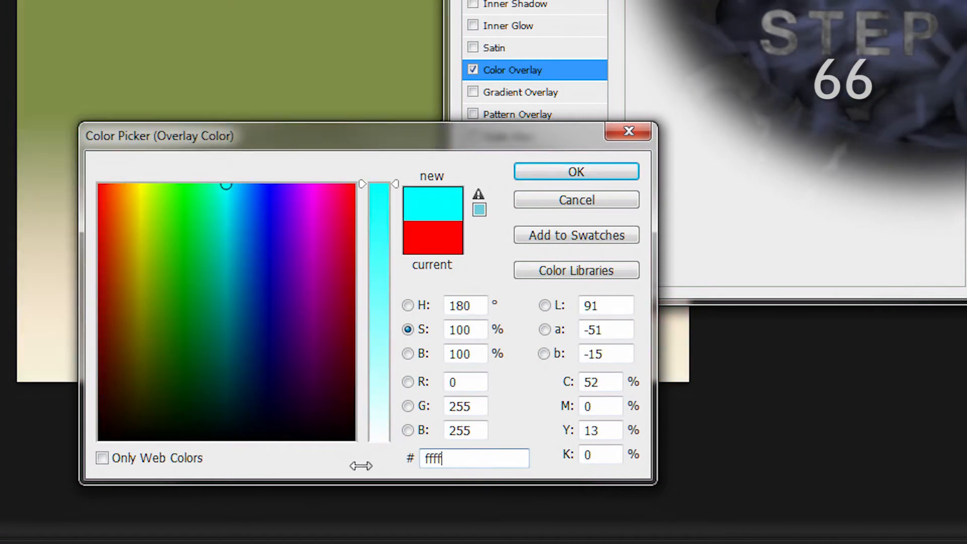
{"action": "type", "text": "ff"}
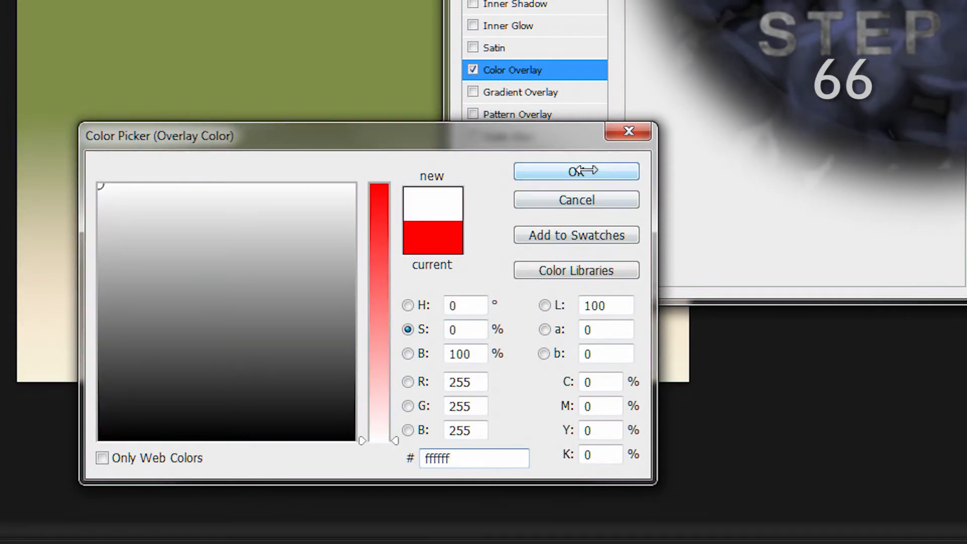
{"action": "left_click", "coordinate": [582, 171]}
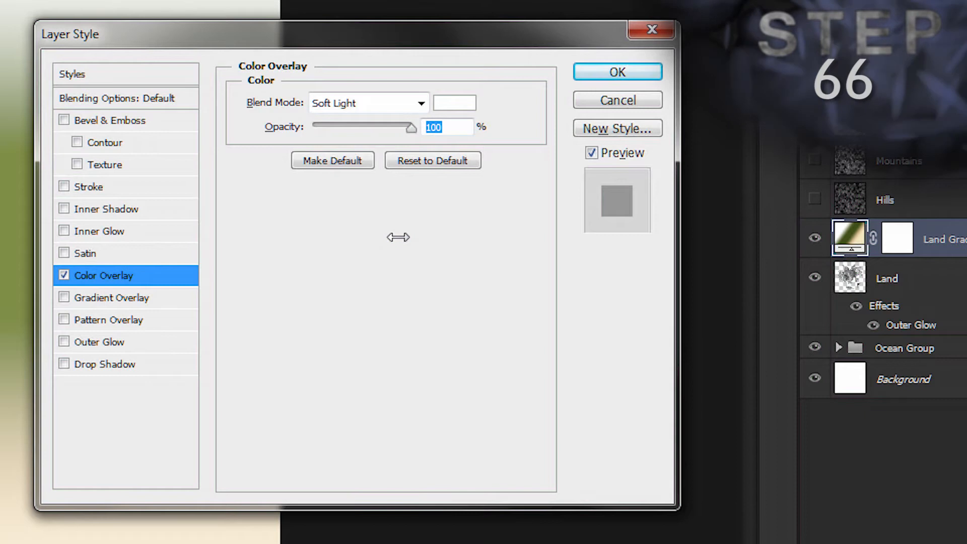
{"action": "type", "text": "25"}
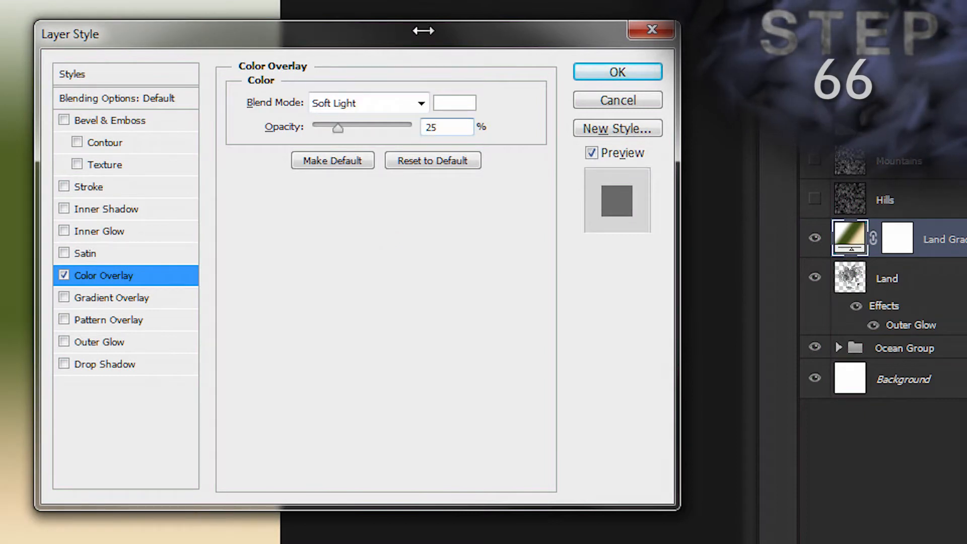
Step: Re-enter 25% as the Color Overlay's opacity and apply the layer style to the Land Gradient layer
{"action": "left_click_drag", "start_coordinate": [423, 31], "coordinate": [554, 30]}
{"action": "left_click_drag", "start_coordinate": [470, 128], "coordinate": [469, 157]}
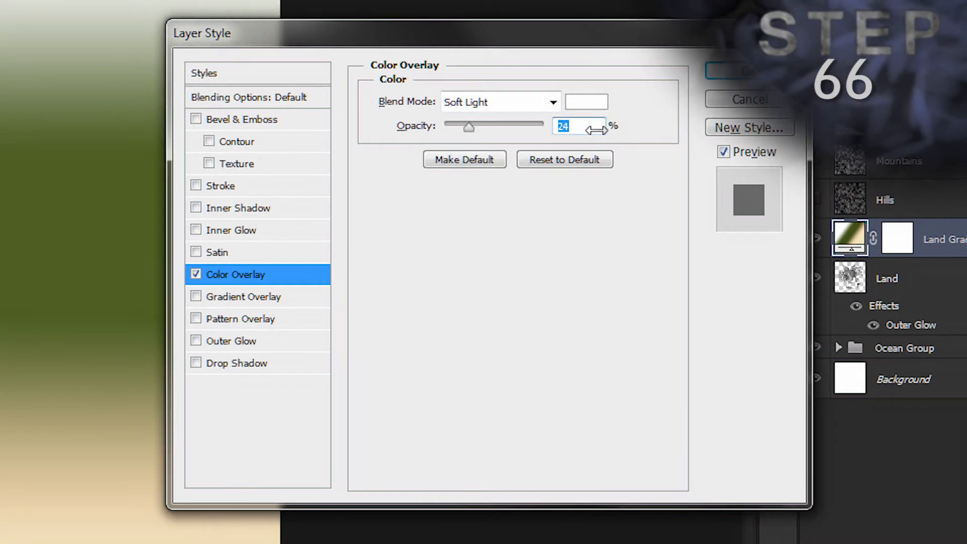
{"action": "type", "text": "25"}
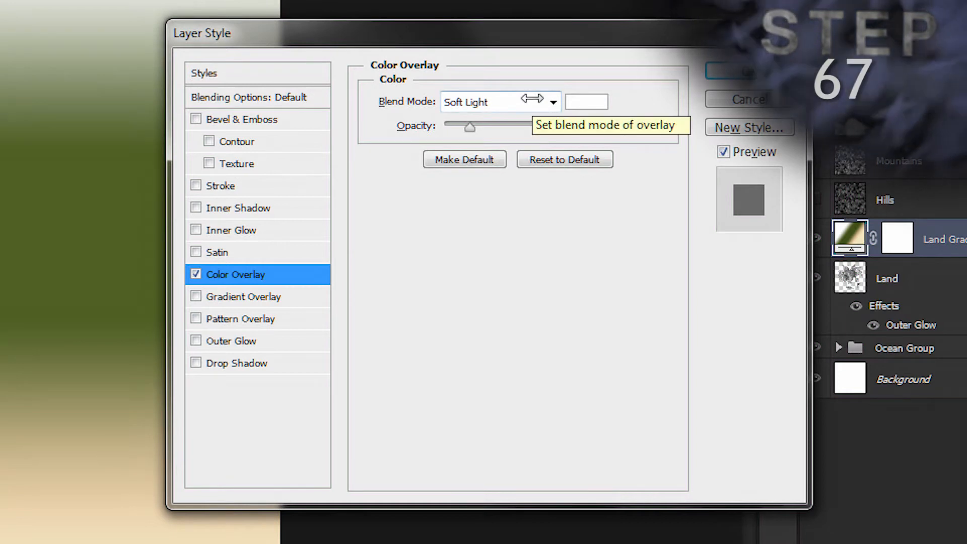
{"action": "key", "text": "Return"}
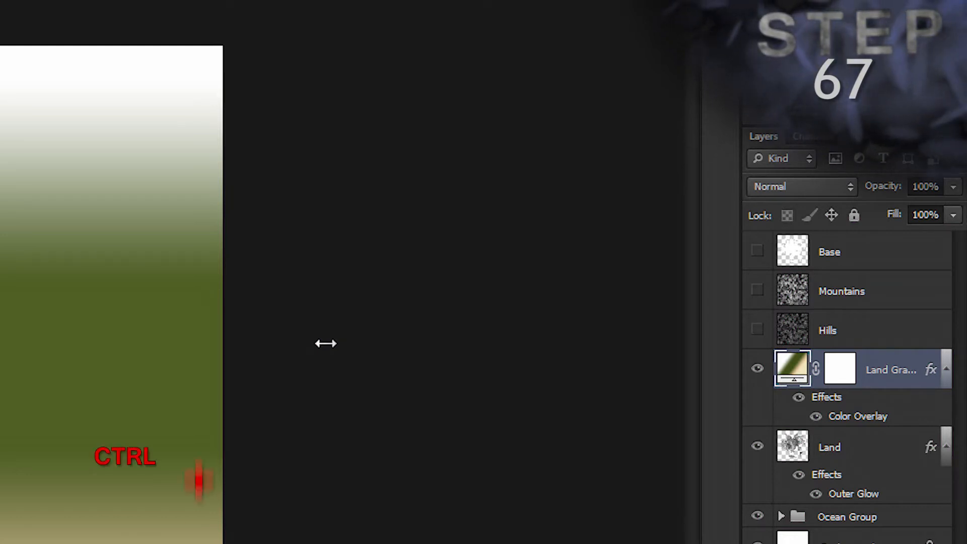
Step: Put the Land Gradient layer into a new group named "Gradient Group"
{"action": "key", "text": "ctrl+g"}
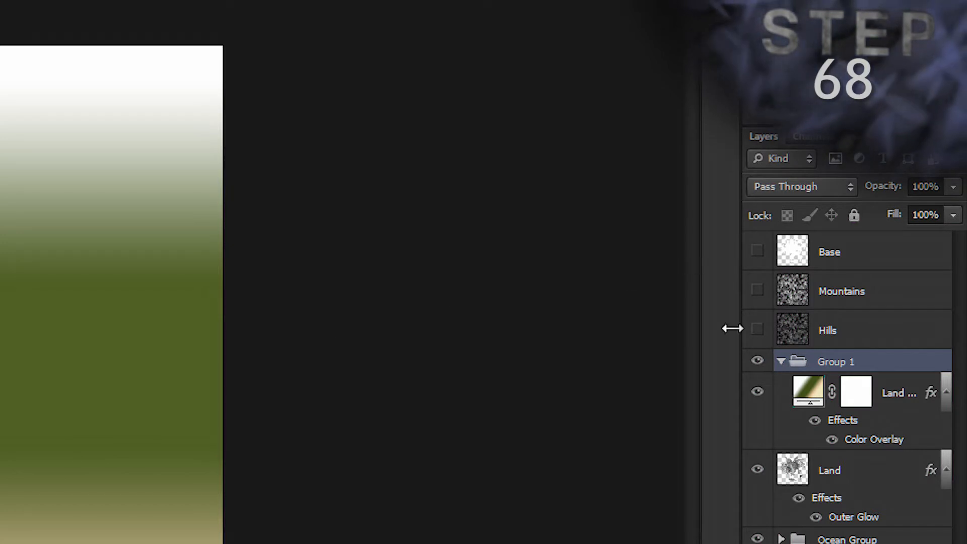
{"action": "double_click", "coordinate": [831, 361]}
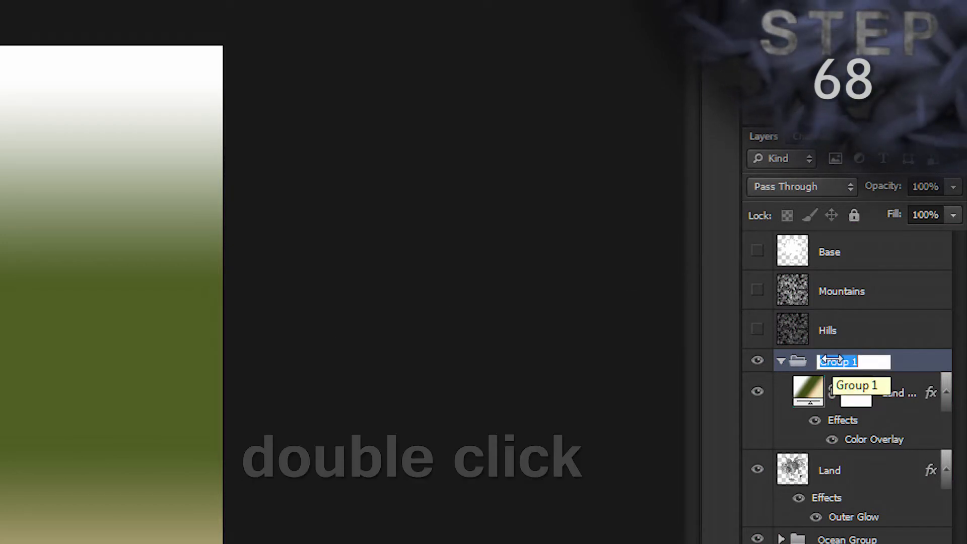
{"action": "type", "text": "Gradei"}
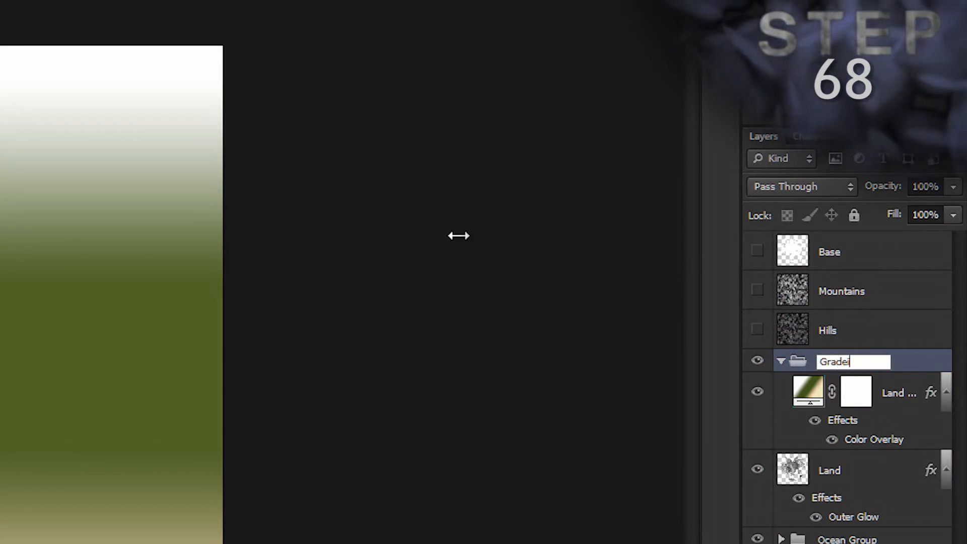
{"action": "key", "text": "BackSpace"}
{"action": "key", "text": "BackSpace"}
{"action": "type", "text": "ient Group"}
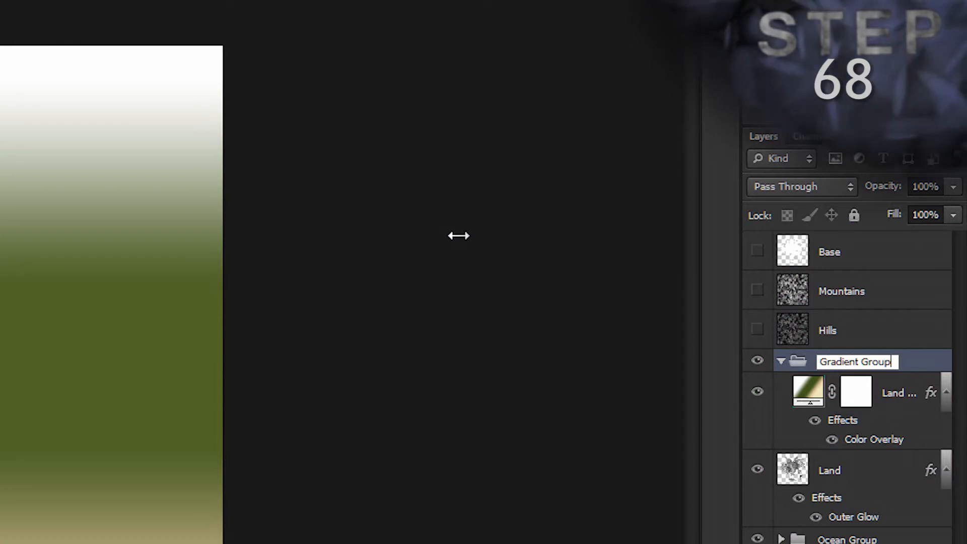
{"action": "key", "text": "Return"}
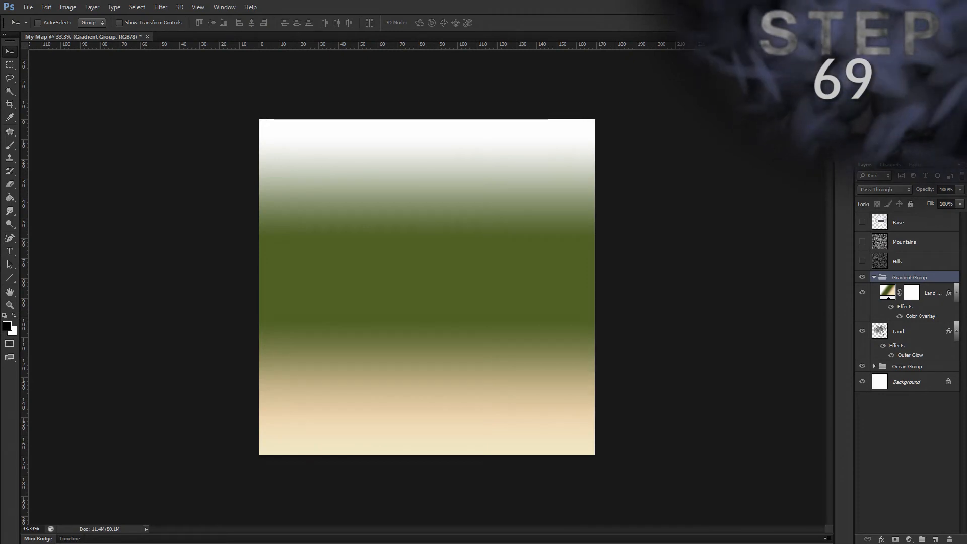
Step: Load the Base layer's outline as a selection and add a layer mask to the Gradient Group that reveals only that selection
{"action": "left_click", "coordinate": [880, 220], "text": "ctrl"}
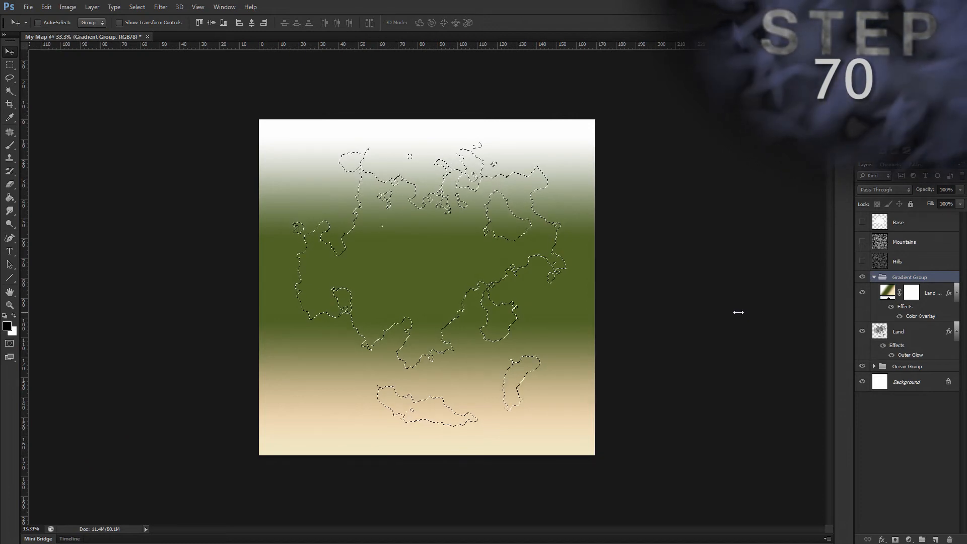
{"action": "key", "text": "alt"}
{"action": "key", "text": "l"}
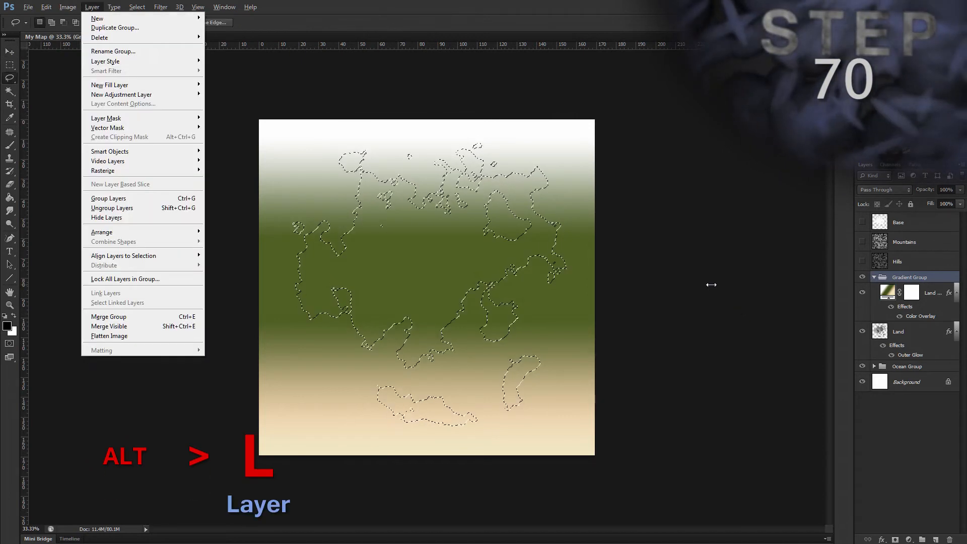
{"action": "key", "text": "m"}
{"action": "key", "text": "v"}
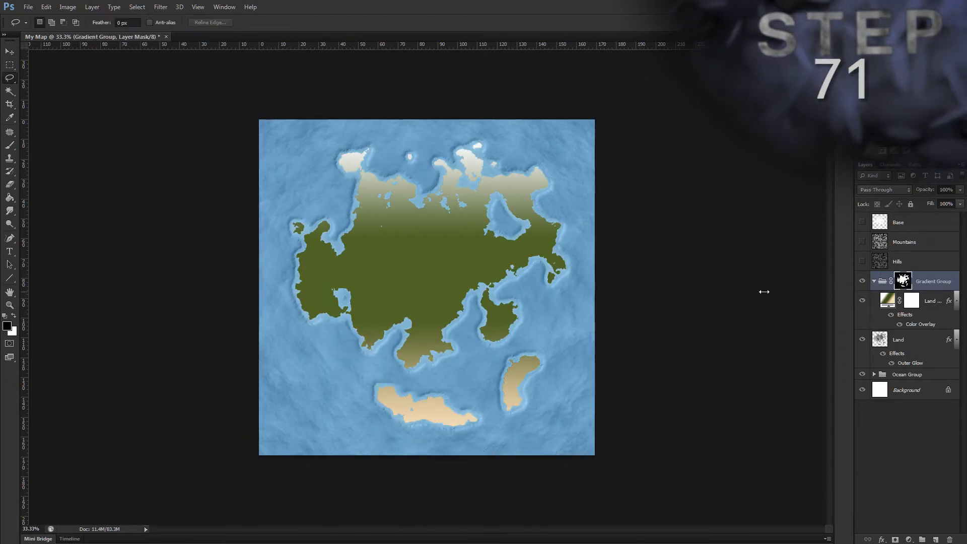
Step: Set the Gradient Group's blend mode to Hard Light and collapse the group
{"action": "left_click", "coordinate": [905, 190]}
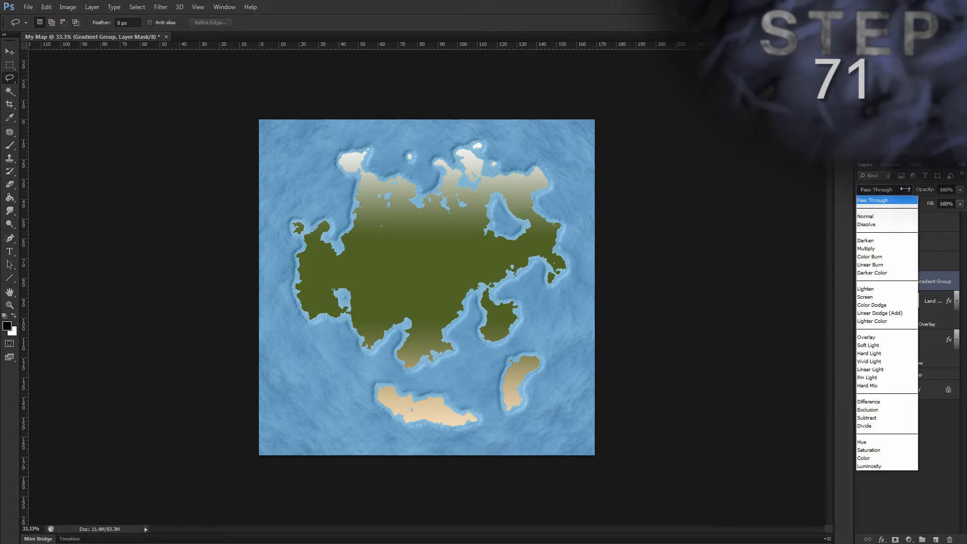
{"action": "left_click", "coordinate": [880, 353]}
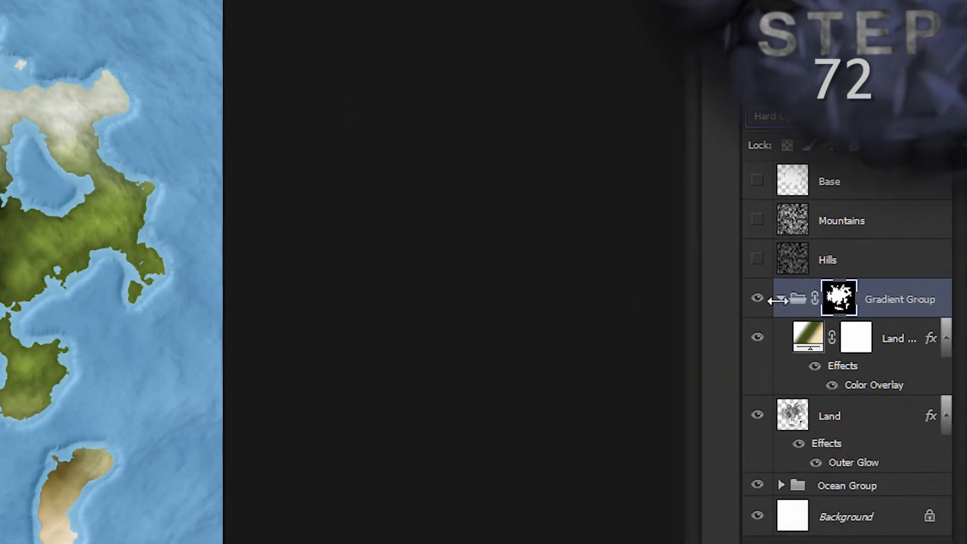
{"action": "left_click", "coordinate": [874, 281]}
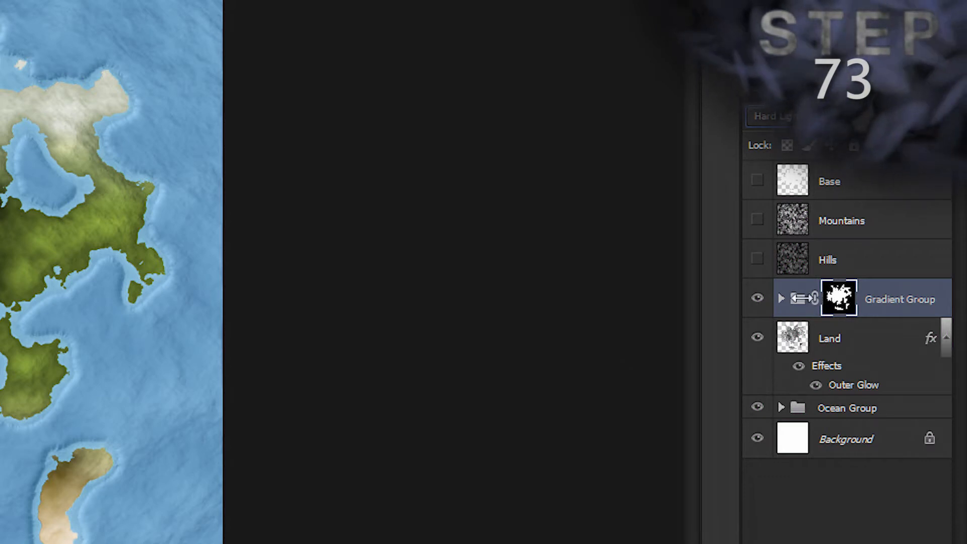
Step: Combine the Gradient Group and the Land layer in a new group named "Land Group"
{"action": "left_click", "coordinate": [928, 293]}
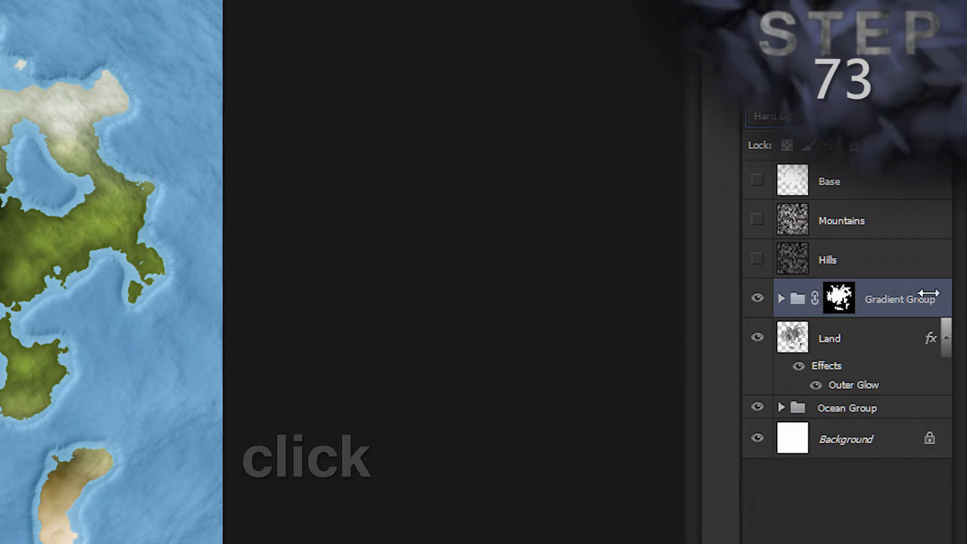
{"action": "left_click", "coordinate": [875, 335], "text": "ctrl"}
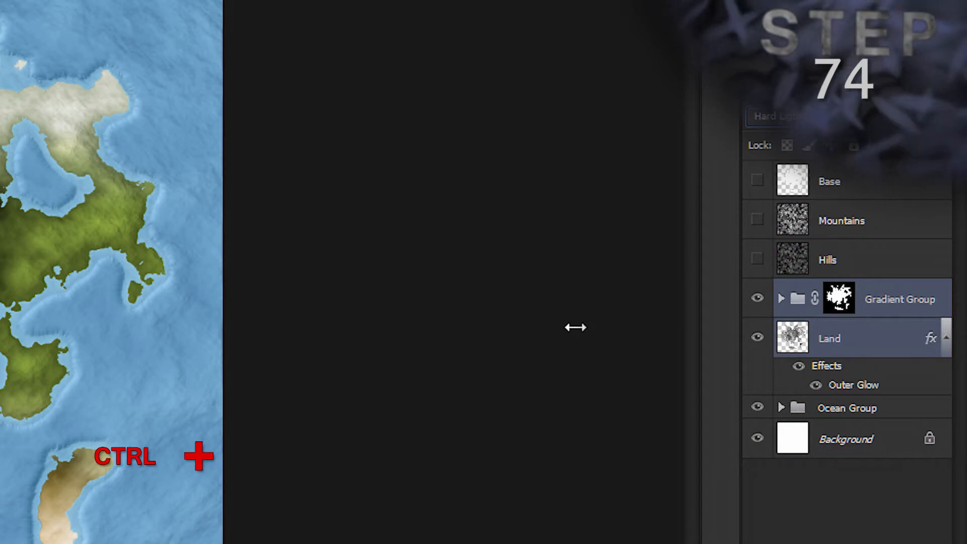
{"action": "key", "text": "ctrl+g"}
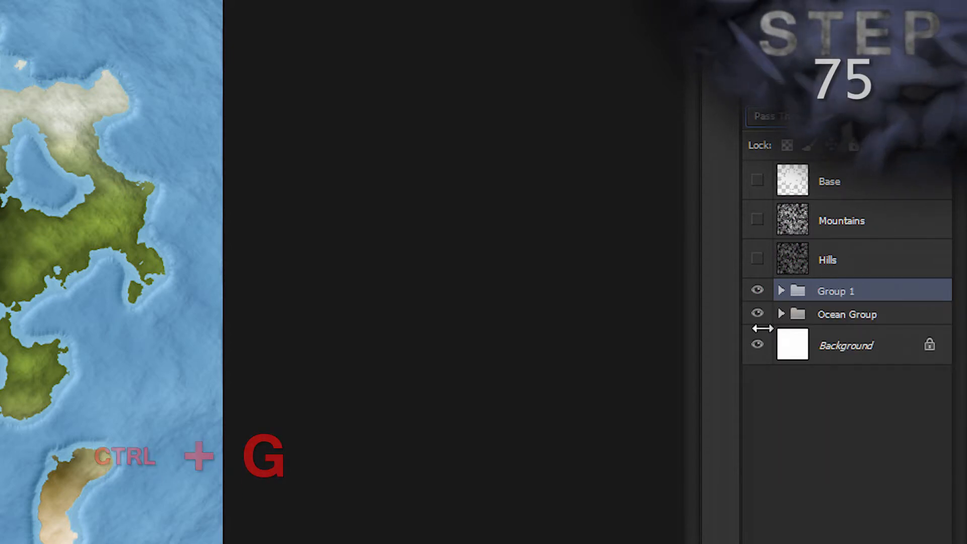
{"action": "double_click", "coordinate": [828, 291]}
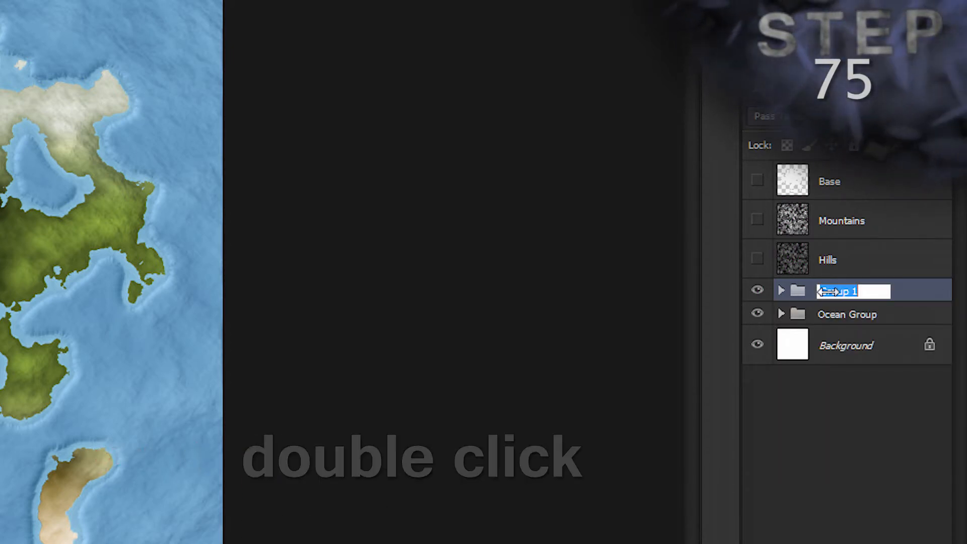
{"action": "type", "text": "Land Group"}
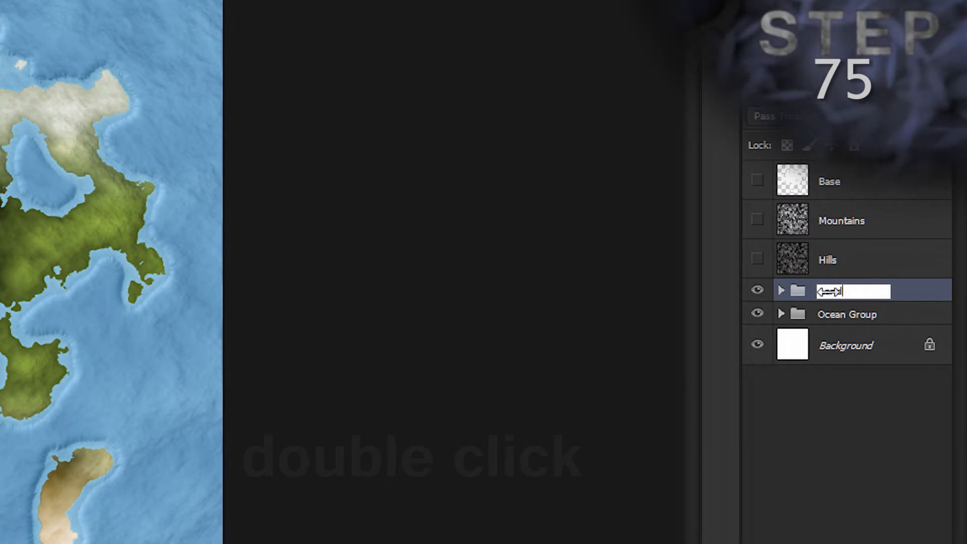
{"action": "key", "text": "Return"}
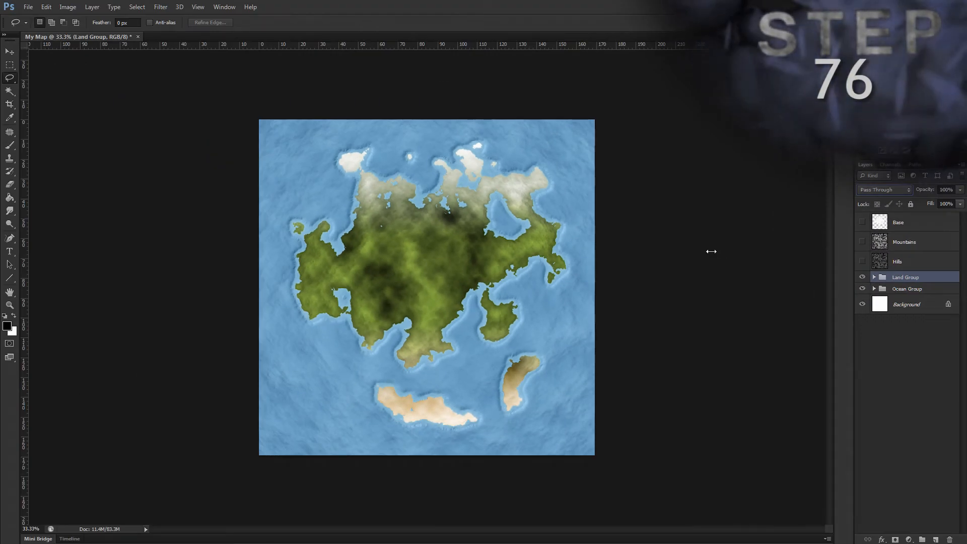
Step: Reset the foreground and background colours to default and add a Solid Color fill layer of 000000 directly above the Ocean Group
{"action": "key", "text": "d"}
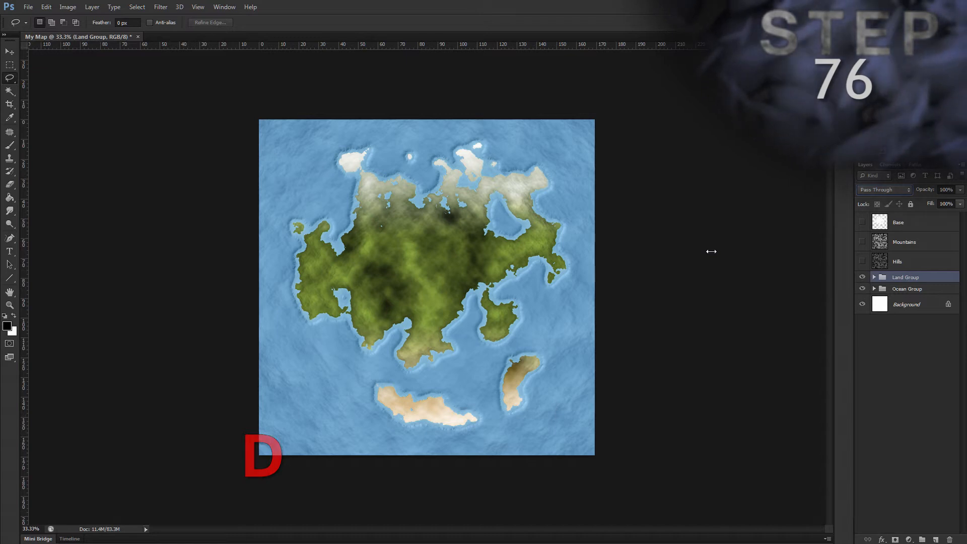
{"action": "left_click", "coordinate": [938, 289]}
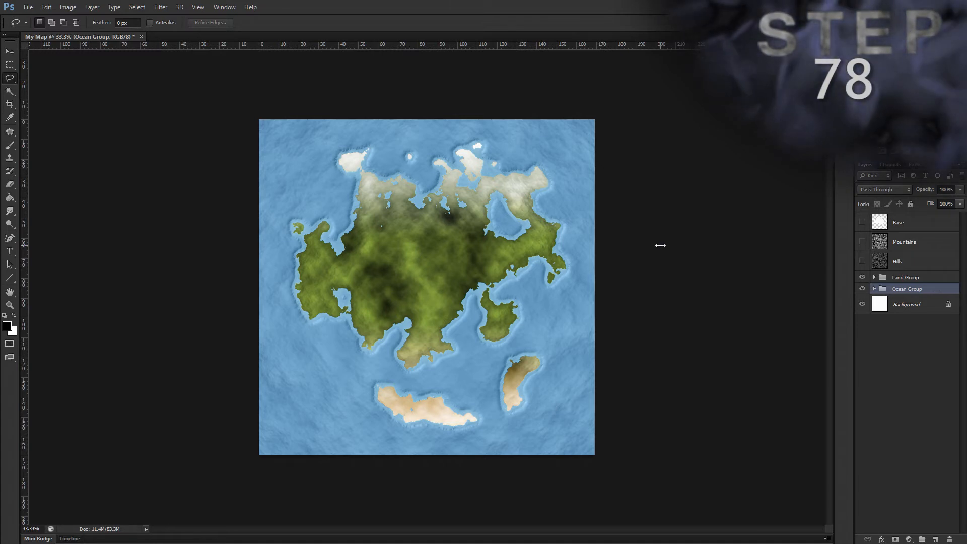
{"action": "key", "text": "alt"}
{"action": "key", "text": "l"}
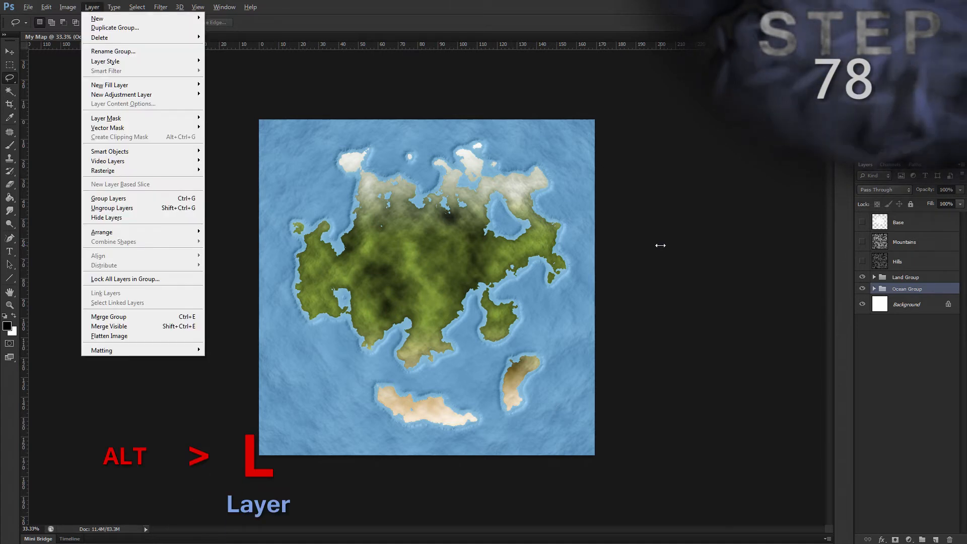
{"action": "key", "text": "w"}
{"action": "key", "text": "o"}
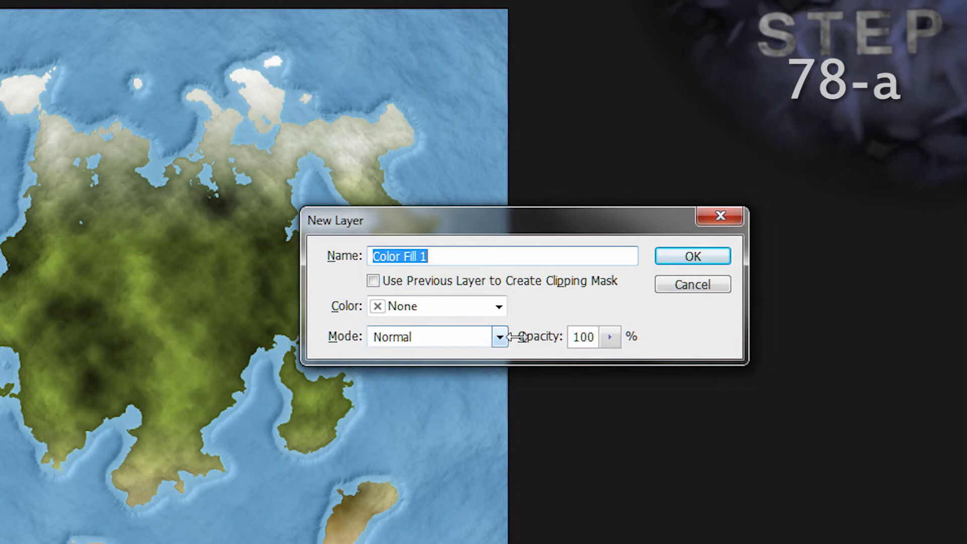
{"action": "left_click", "coordinate": [710, 255]}
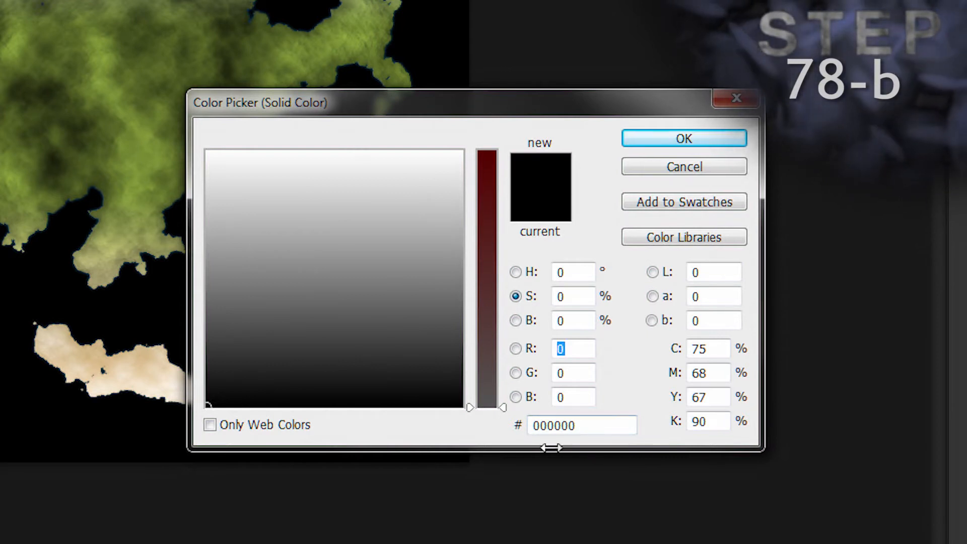
{"action": "left_click", "coordinate": [575, 425]}
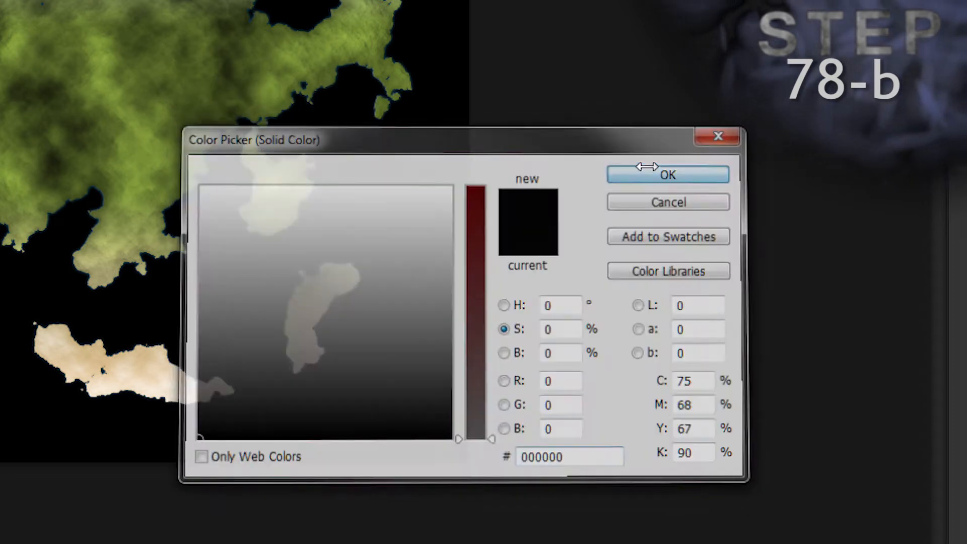
{"action": "left_click", "coordinate": [646, 167]}
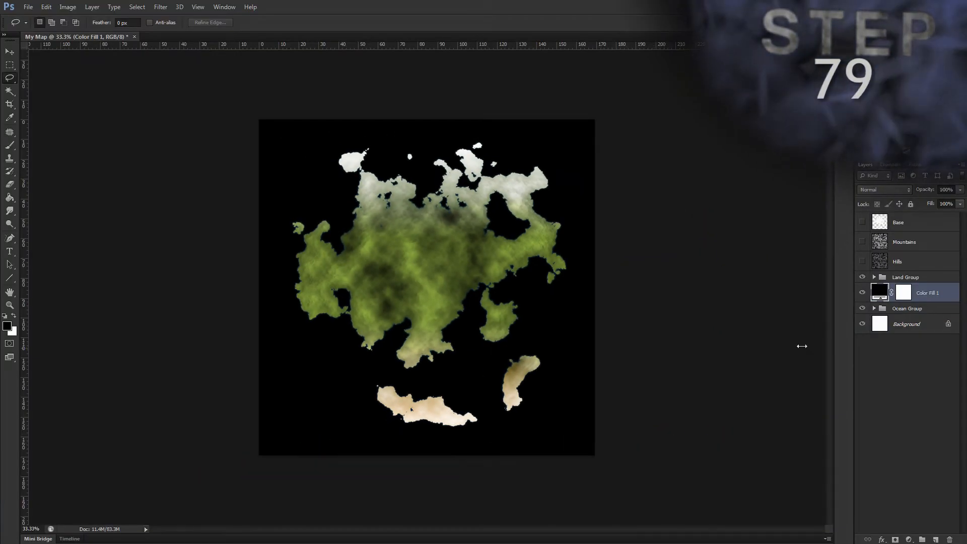
Step: Show the Mountains layer, delete the tones picked by Color Range with a fuzziness of 200, and select the entire canvas
{"action": "left_click", "coordinate": [861, 242]}
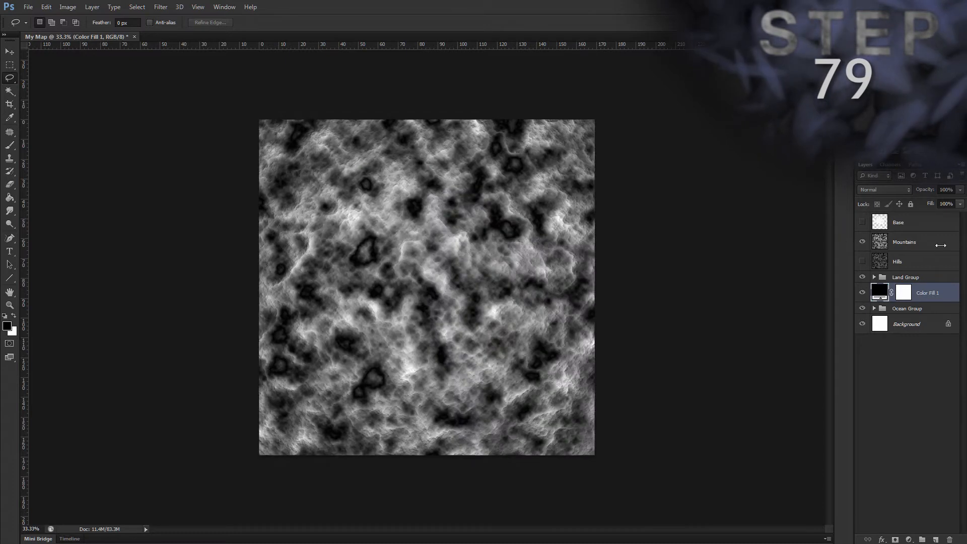
{"action": "left_click", "coordinate": [941, 240]}
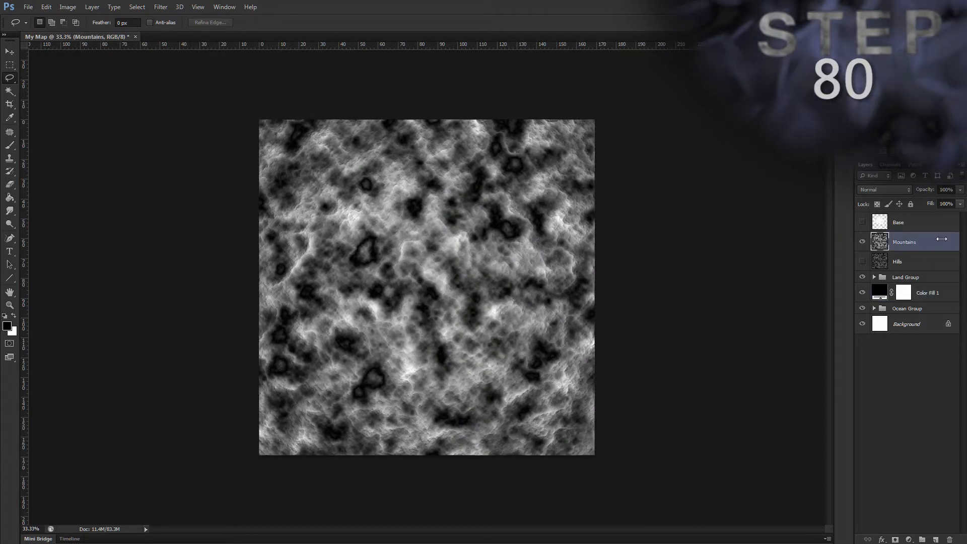
{"action": "key", "text": "alt"}
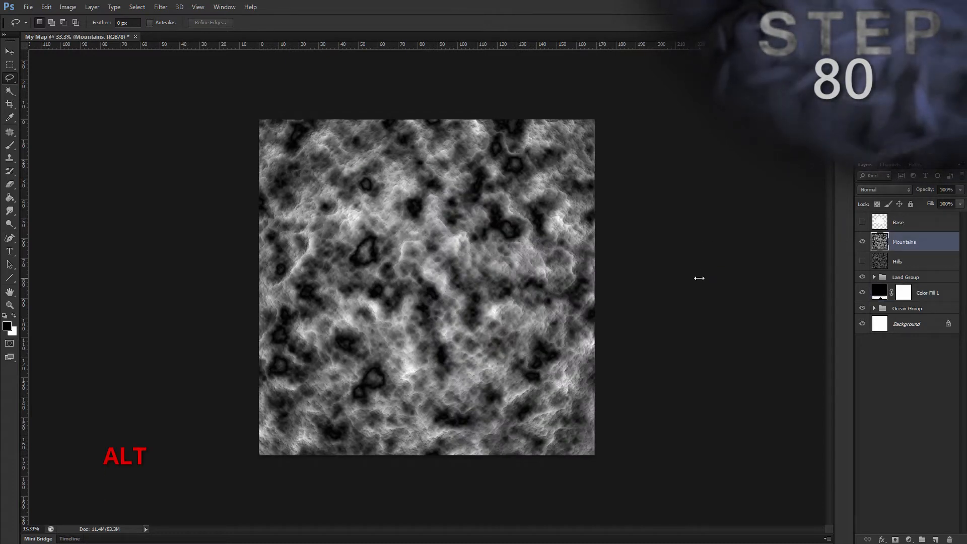
{"action": "key", "text": "s"}
{"action": "key", "text": "c"}
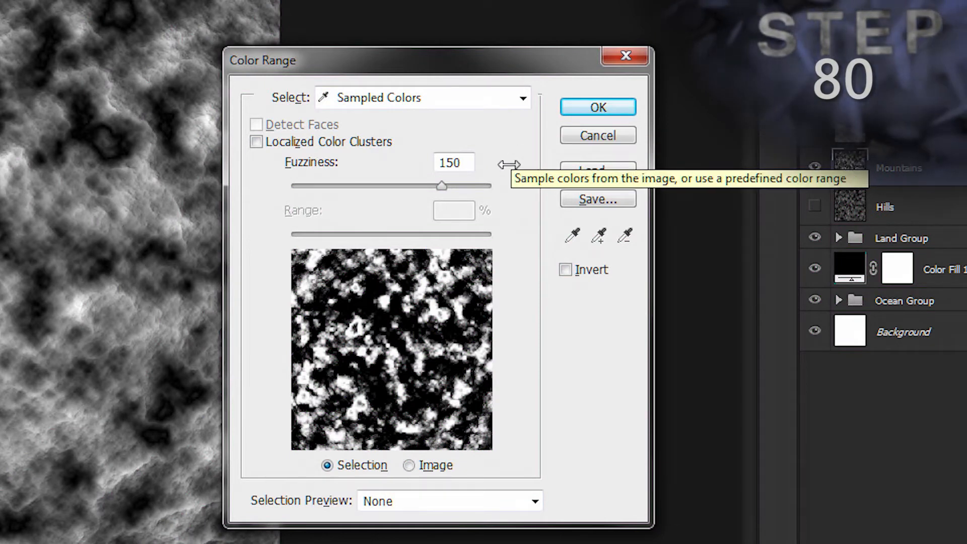
{"action": "left_click", "coordinate": [421, 159]}
{"action": "type", "text": "200"}
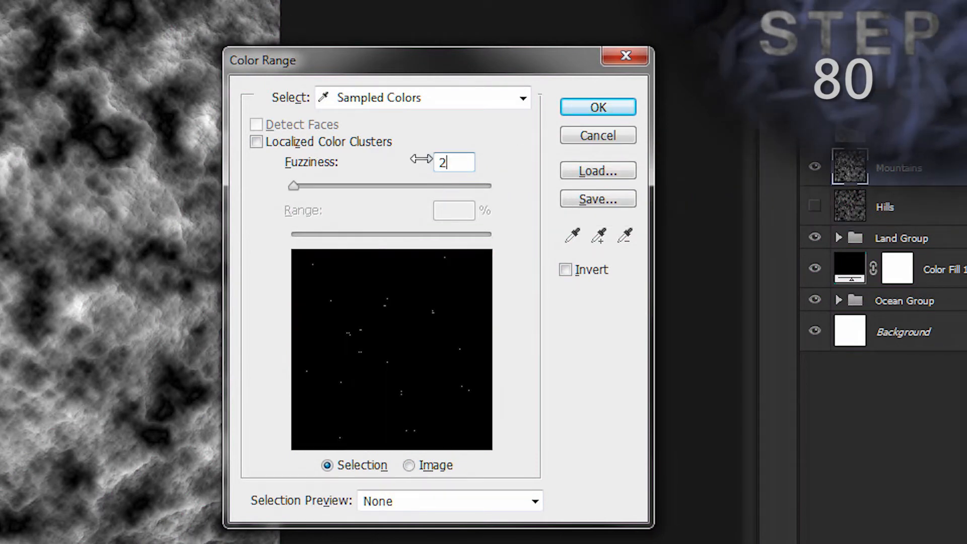
{"action": "left_click", "coordinate": [577, 106]}
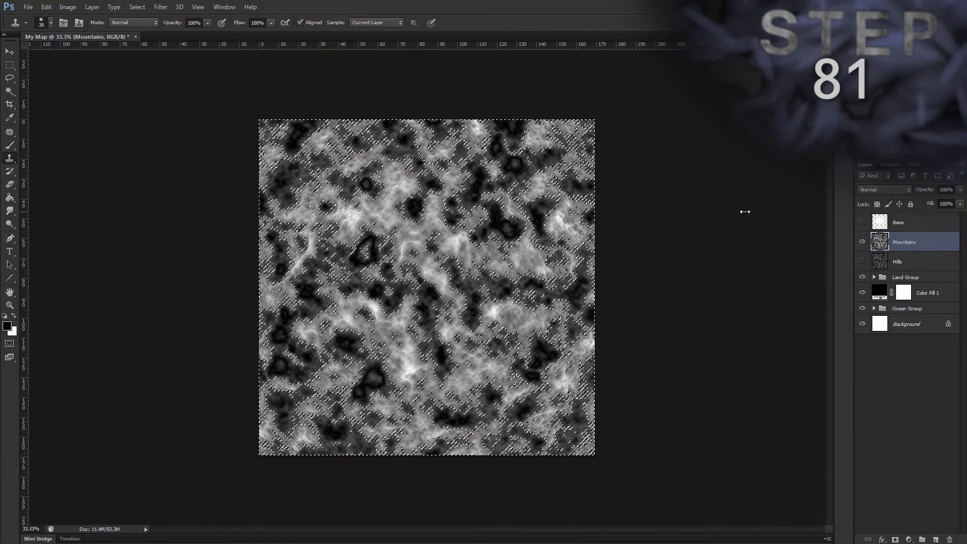
{"action": "key", "text": "Delete"}
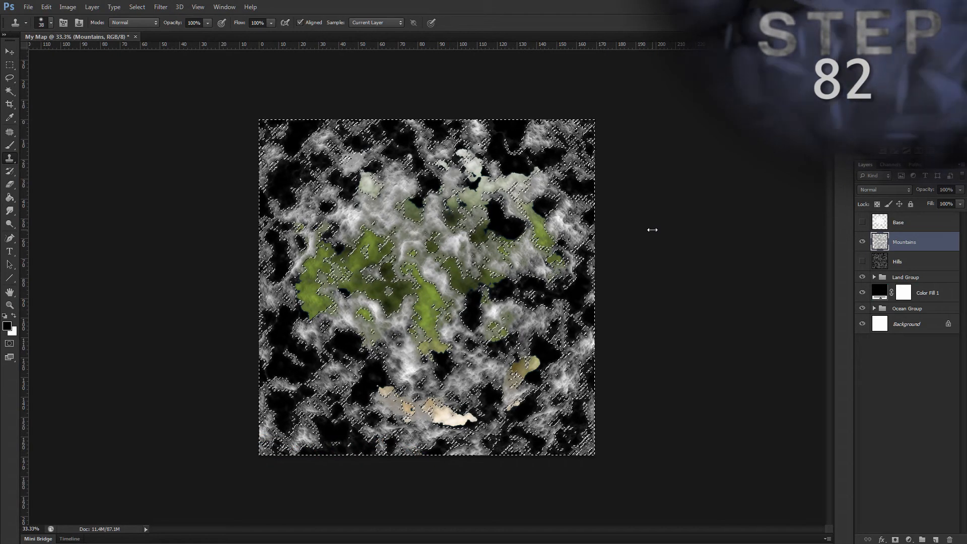
{"action": "key", "text": "ctrl+a"}
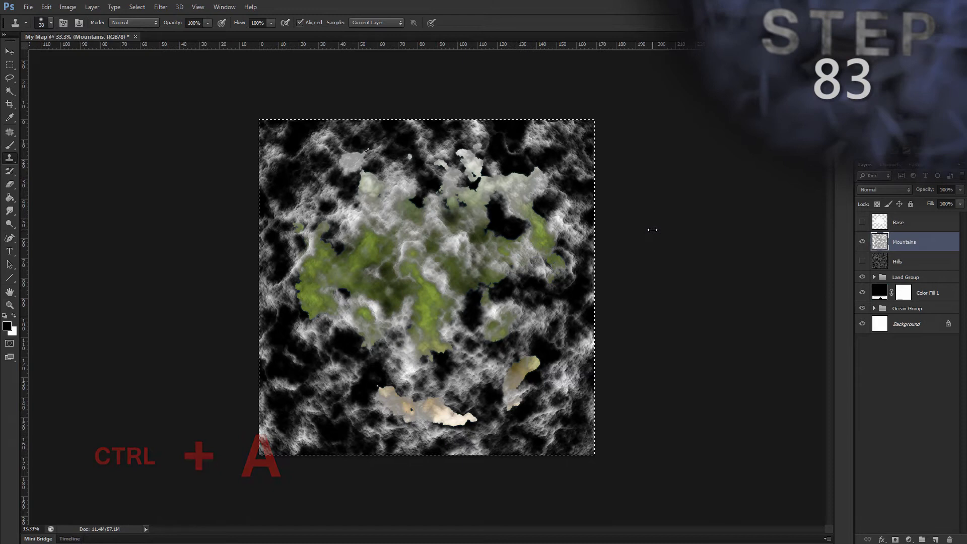
Step: Convert the full-canvas selection into a border selection 60 pixels wide
{"action": "key", "text": "alt"}
{"action": "key", "text": "s"}
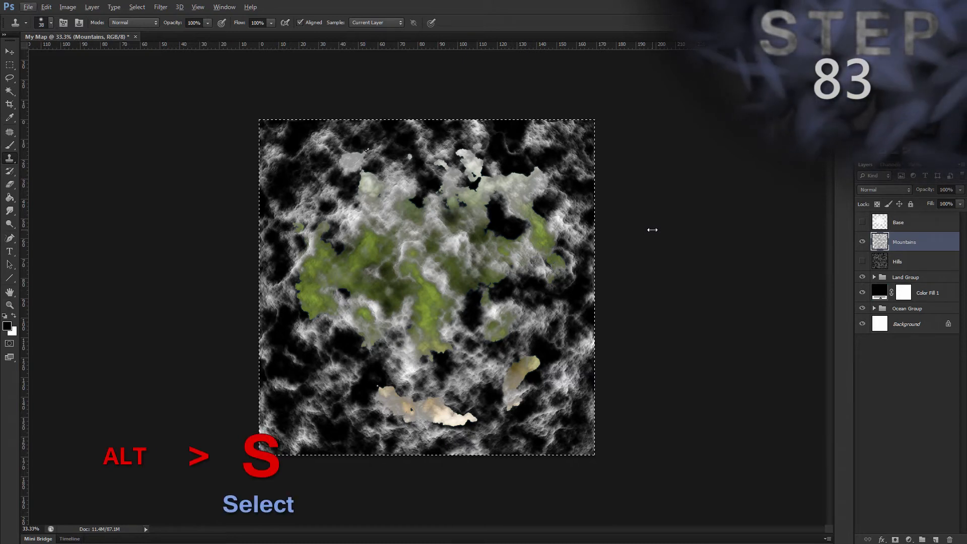
{"action": "key", "text": "m"}
{"action": "key", "text": "b"}
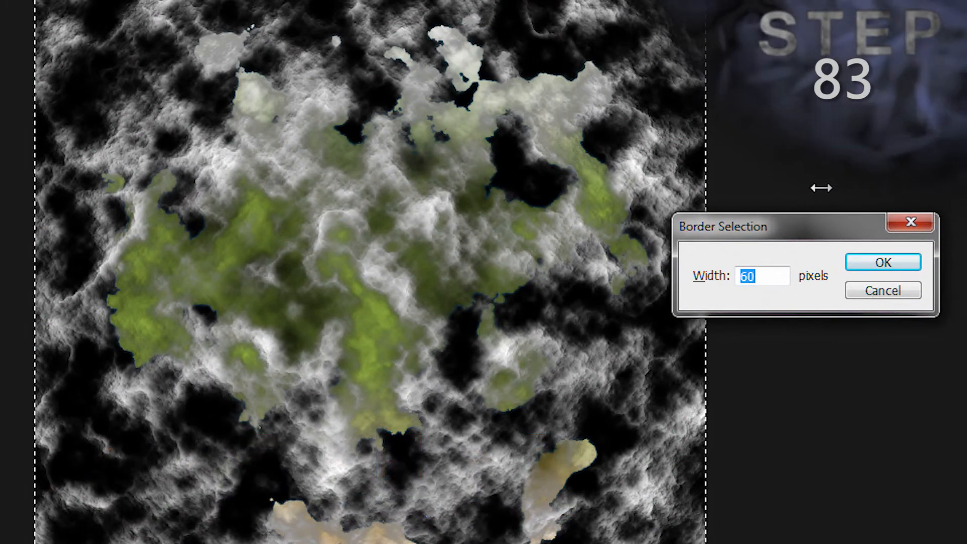
{"action": "type", "text": "60"}
{"action": "key", "text": "Return"}
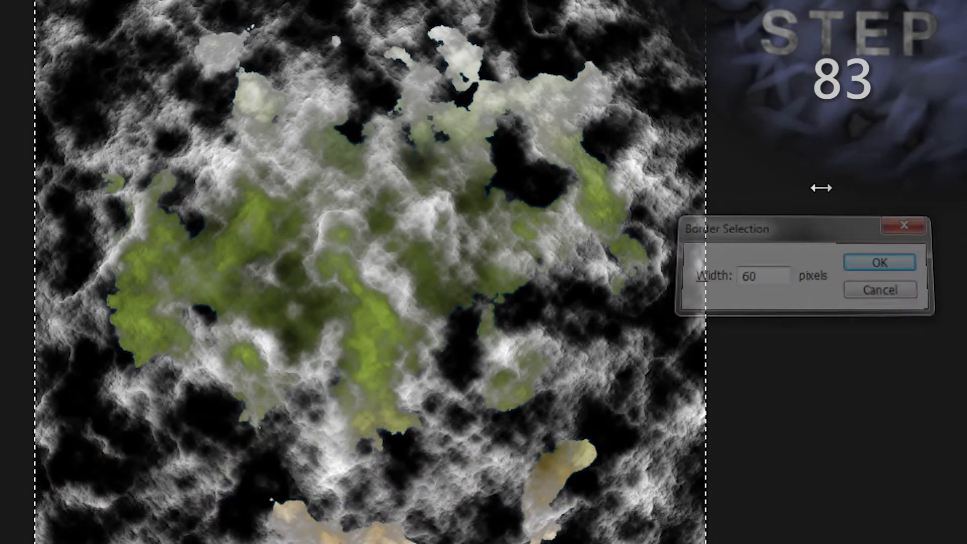
Step: Feather the border selection around the canvas edge by 25 pixels
{"action": "key", "text": "alt"}
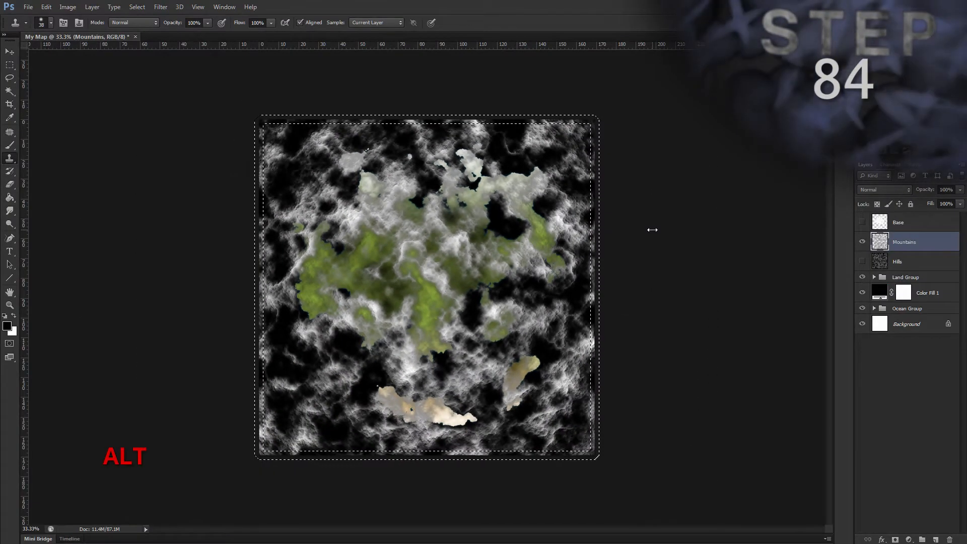
{"action": "key", "text": "s"}
{"action": "key", "text": "m"}
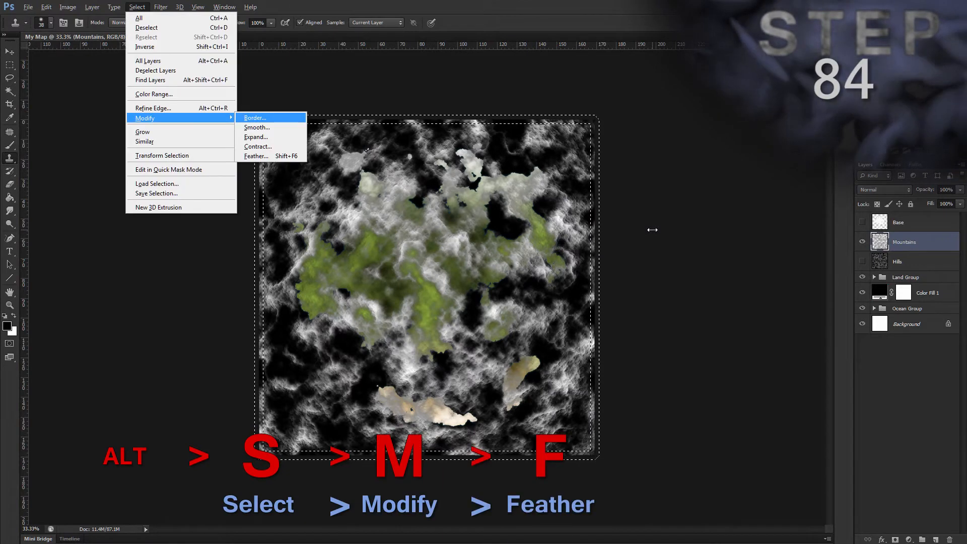
{"action": "type", "text": "f25"}
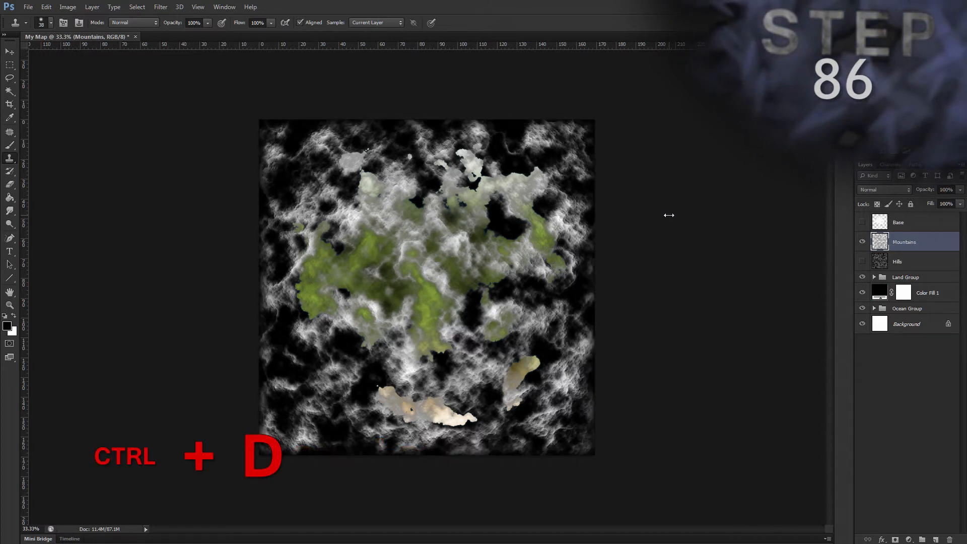
Step: Set up the Eraser in Brush mode with 100% opacity and 20% flow
{"action": "key", "text": "v"}
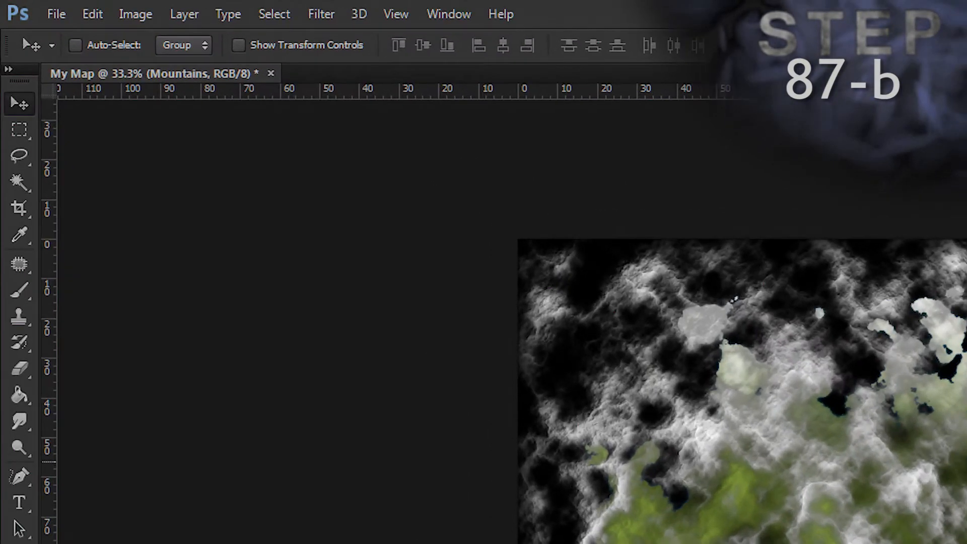
{"action": "key", "text": "e"}
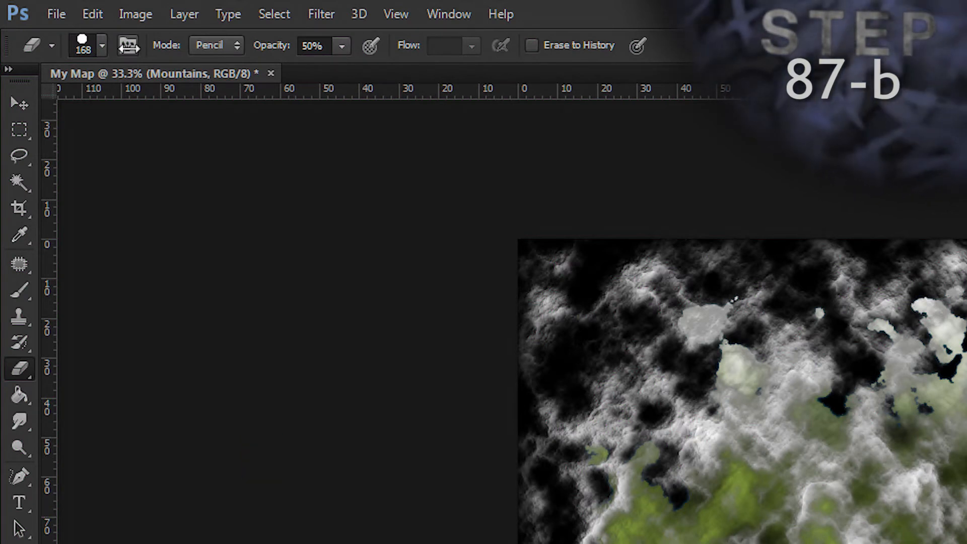
{"action": "left_click", "coordinate": [215, 44]}
{"action": "left_click", "coordinate": [218, 65]}
{"action": "left_click_drag", "start_coordinate": [272, 45], "coordinate": [298, 45]}
{"action": "left_click", "coordinate": [410, 46]}
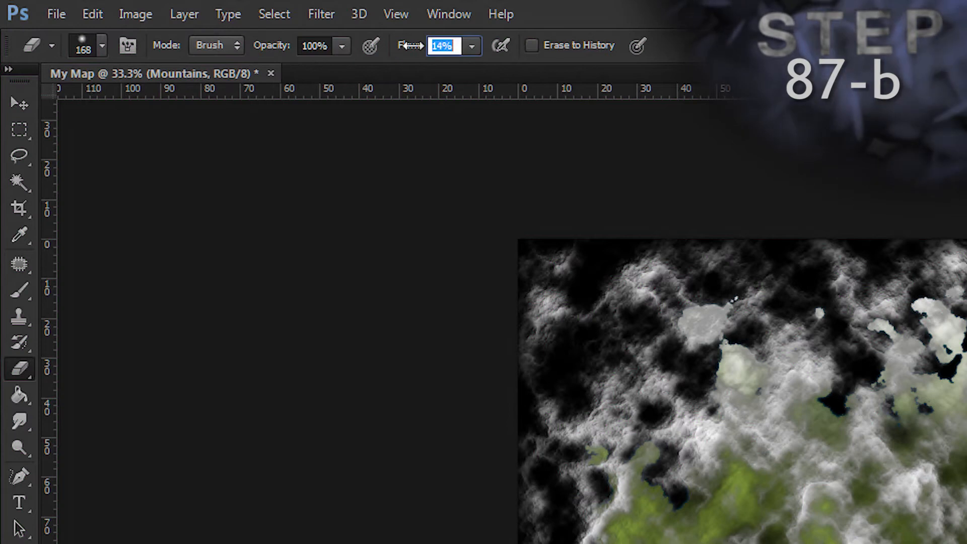
{"action": "type", "text": "20"}
{"action": "key", "text": "Return"}
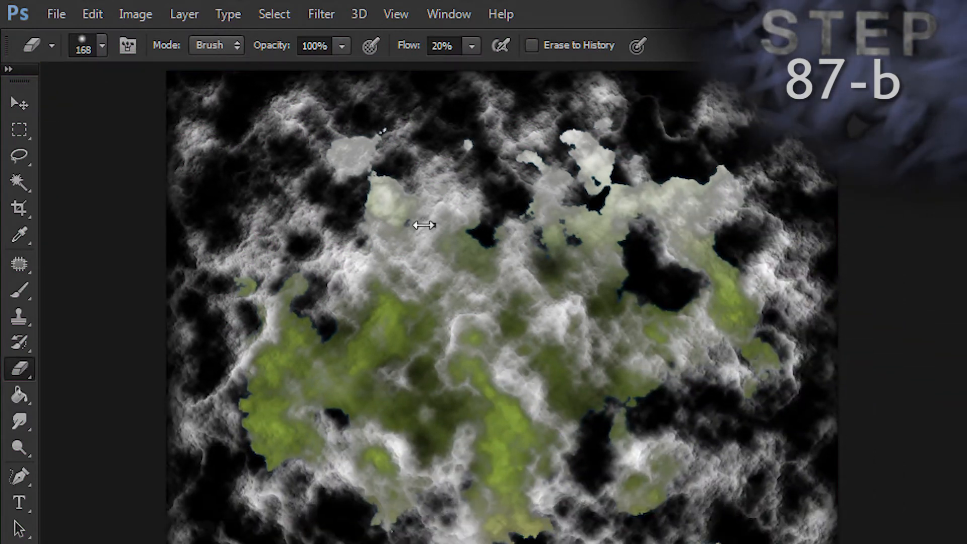
Step: Erase the Mountains texture over the northern and eastern parts of the land with a soft 300 px eraser at 0% hardness
{"action": "right_click", "coordinate": [423, 225]}
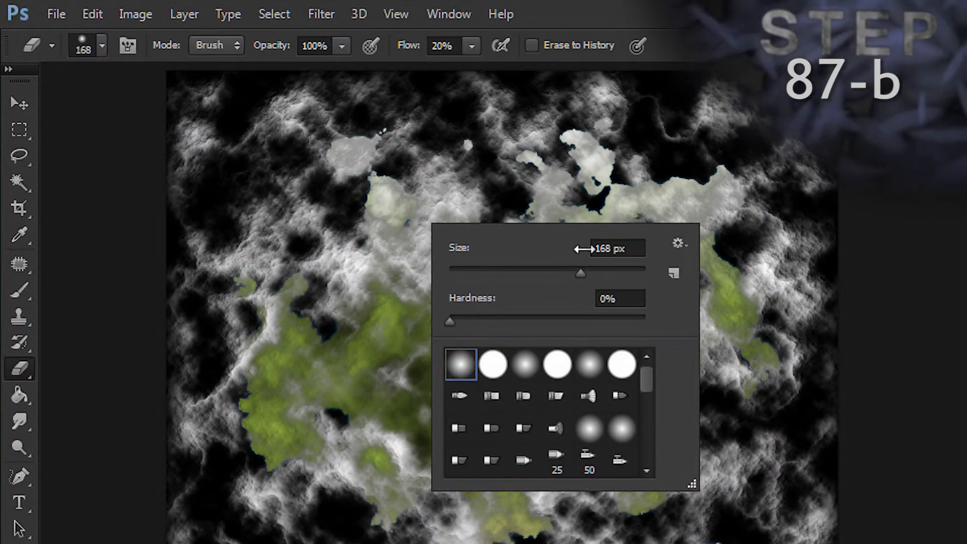
{"action": "left_click", "coordinate": [604, 248]}
{"action": "type", "text": "300"}
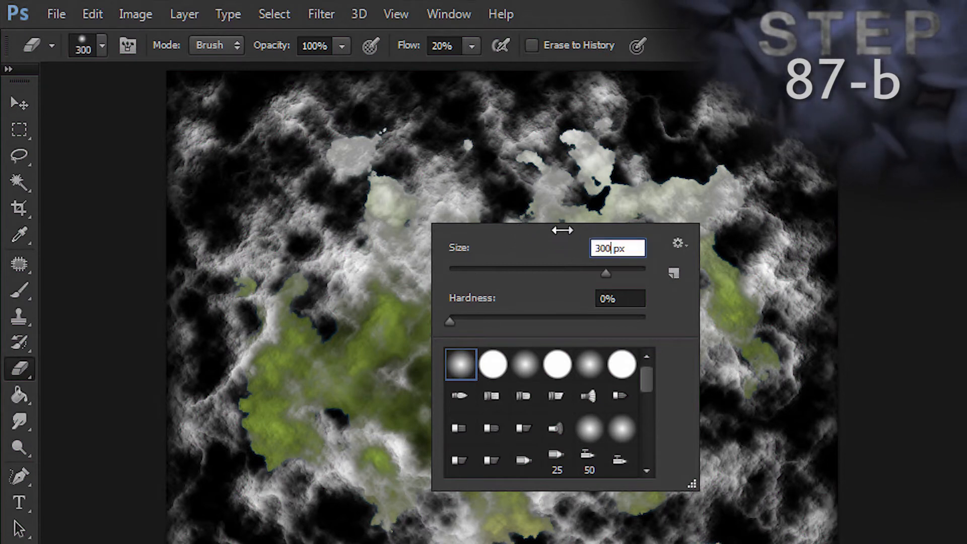
{"action": "left_click", "coordinate": [616, 299]}
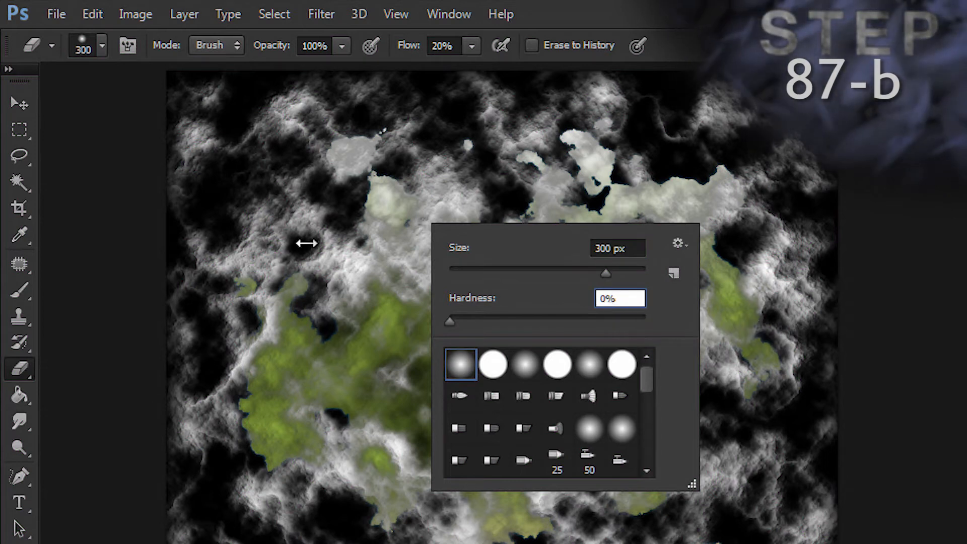
{"action": "key", "text": "Return"}
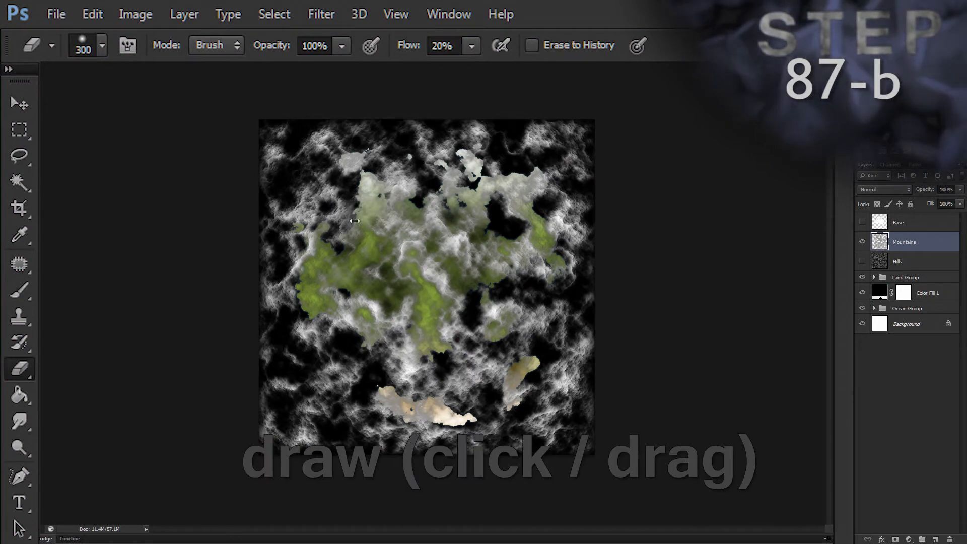
{"action": "mouse_move", "coordinate": [395, 185]}
{"action": "left_mouse_down"}
{"action": "mouse_move", "coordinate": [440, 150]}
{"action": "mouse_move", "coordinate": [506, 123]}
{"action": "mouse_move", "coordinate": [427, 179]}
{"action": "mouse_move", "coordinate": [367, 170]}
{"action": "mouse_move", "coordinate": [404, 143]}
{"action": "mouse_move", "coordinate": [459, 133]}
{"action": "left_mouse_up"}
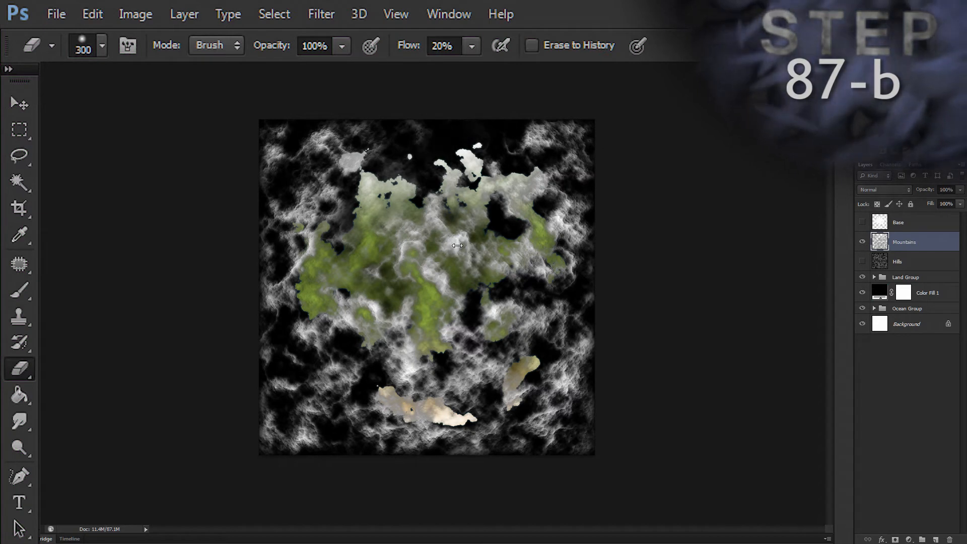
{"action": "mouse_move", "coordinate": [506, 262]}
{"action": "left_mouse_down"}
{"action": "mouse_move", "coordinate": [524, 230]}
{"action": "mouse_move", "coordinate": [516, 192]}
{"action": "mouse_move", "coordinate": [554, 236]}
{"action": "mouse_move", "coordinate": [509, 307]}
{"action": "mouse_move", "coordinate": [468, 226]}
{"action": "mouse_move", "coordinate": [476, 254]}
{"action": "mouse_move", "coordinate": [450, 244]}
{"action": "mouse_move", "coordinate": [470, 223]}
{"action": "mouse_move", "coordinate": [534, 333]}
{"action": "mouse_move", "coordinate": [518, 325]}
{"action": "mouse_move", "coordinate": [517, 306]}
{"action": "mouse_move", "coordinate": [551, 312]}
{"action": "left_mouse_up"}
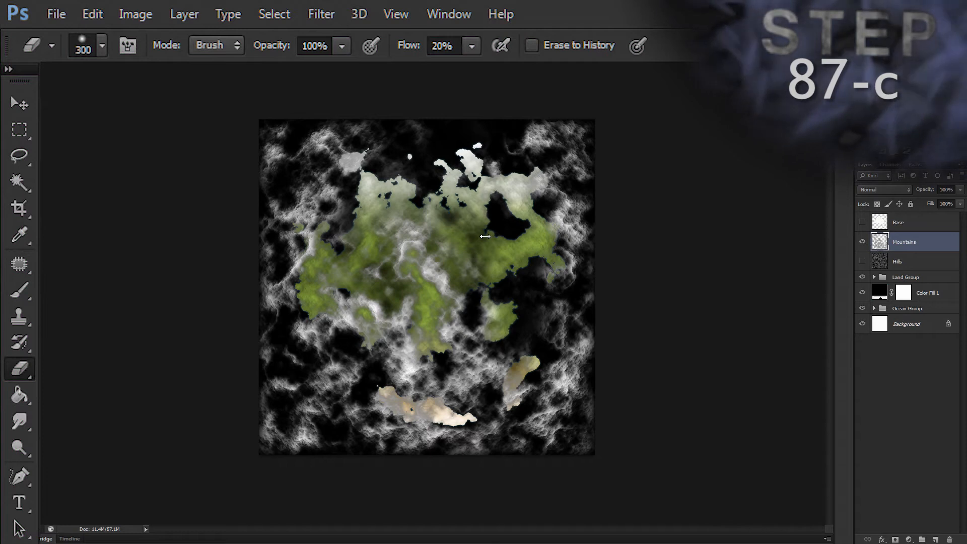
Step: Lasso the mountain patch off the east coast with a 25 px feather, move it west onto the main landmass, and deselect
{"action": "key", "text": "l"}
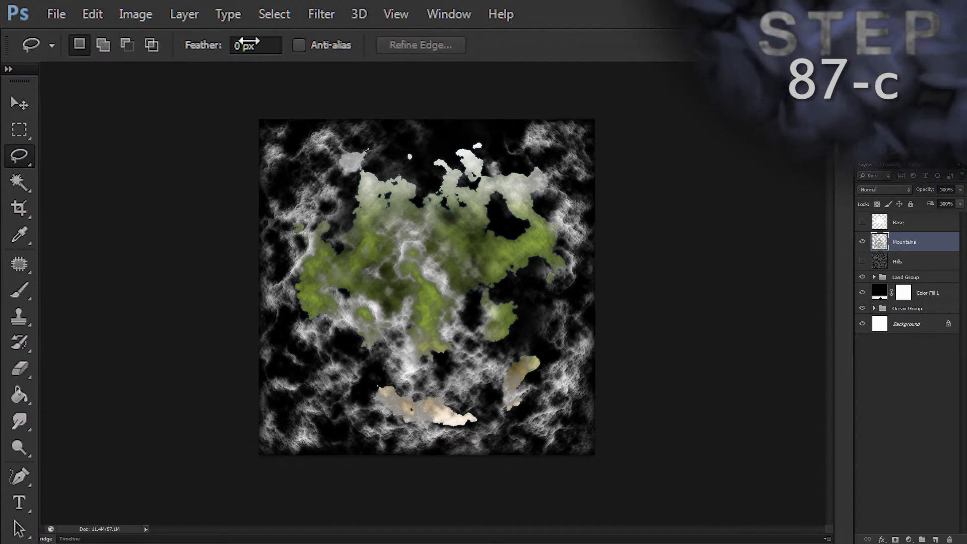
{"action": "left_click", "coordinate": [232, 45]}
{"action": "type", "text": "25"}
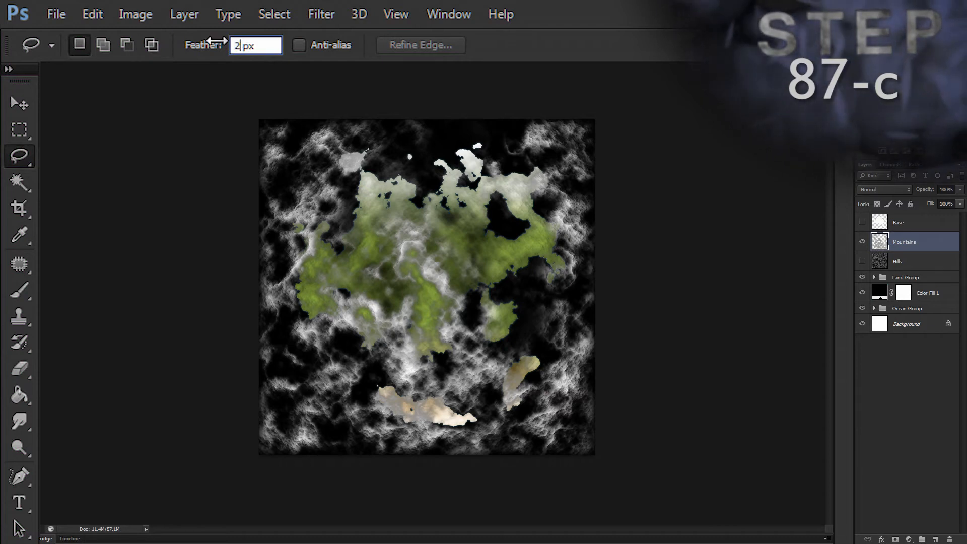
{"action": "key", "text": "Return"}
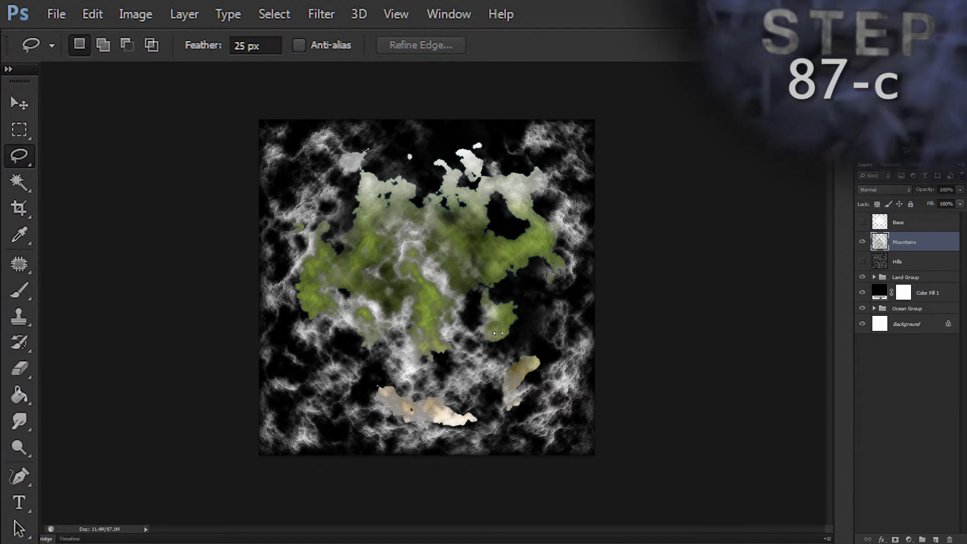
{"action": "mouse_move", "coordinate": [546, 257]}
{"action": "left_mouse_down"}
{"action": "mouse_move", "coordinate": [567, 242]}
{"action": "mouse_move", "coordinate": [590, 269]}
{"action": "mouse_move", "coordinate": [574, 293]}
{"action": "mouse_move", "coordinate": [551, 280]}
{"action": "mouse_move", "coordinate": [547, 259]}
{"action": "left_mouse_up"}
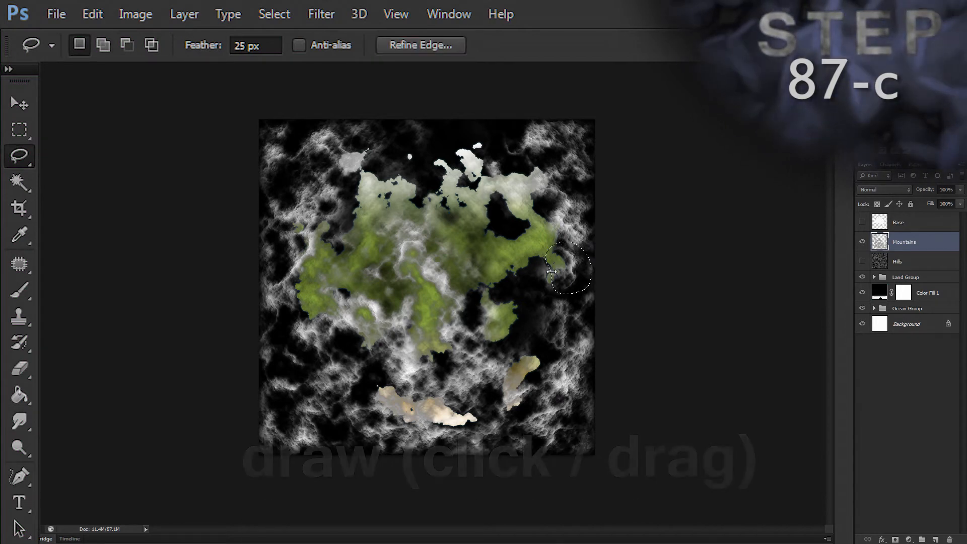
{"action": "key", "text": "v"}
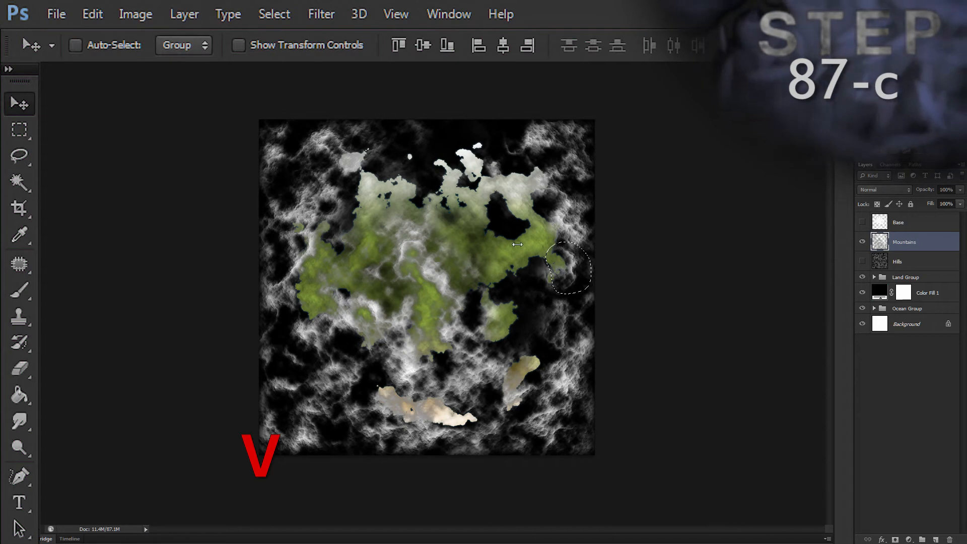
{"action": "left_click_drag", "start_coordinate": [571, 267], "coordinate": [494, 262]}
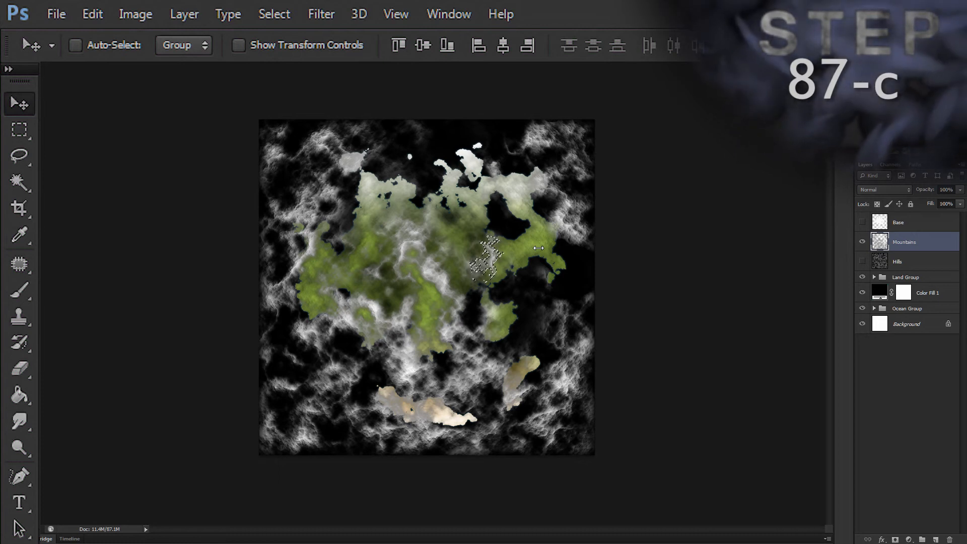
{"action": "key", "text": "ctrl+d"}
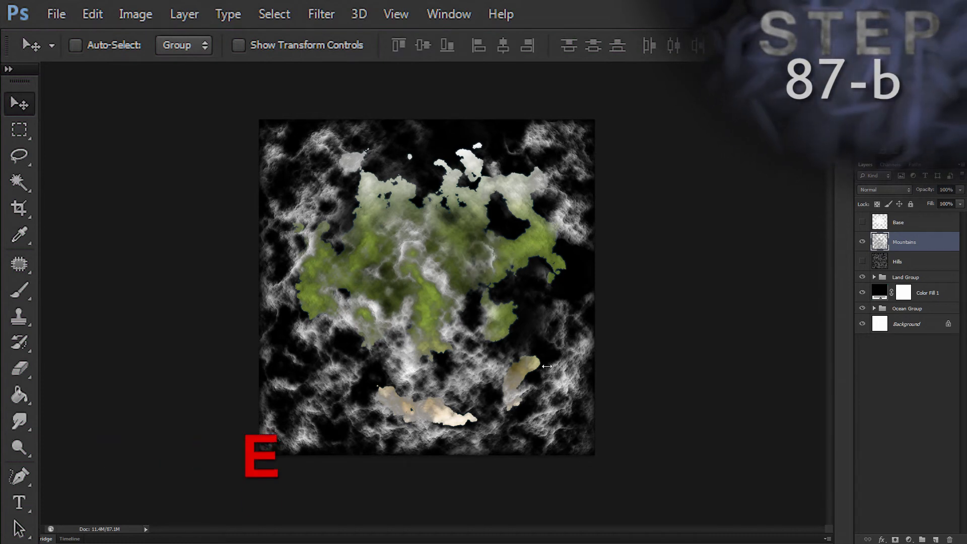
Step: Erase the excess Mountains texture around the eastern, northeastern and southern coasts, including the two southern islands
{"action": "key", "text": "e"}
{"action": "mouse_move", "coordinate": [560, 310]}
{"action": "left_mouse_down"}
{"action": "mouse_move", "coordinate": [588, 336]}
{"action": "mouse_move", "coordinate": [583, 344]}
{"action": "left_mouse_up"}
{"action": "mouse_move", "coordinate": [529, 382]}
{"action": "left_mouse_down"}
{"action": "mouse_move", "coordinate": [503, 375]}
{"action": "mouse_move", "coordinate": [492, 384]}
{"action": "mouse_move", "coordinate": [497, 405]}
{"action": "mouse_move", "coordinate": [470, 377]}
{"action": "mouse_move", "coordinate": [387, 359]}
{"action": "mouse_move", "coordinate": [404, 360]}
{"action": "mouse_move", "coordinate": [393, 311]}
{"action": "mouse_move", "coordinate": [391, 332]}
{"action": "mouse_move", "coordinate": [333, 298]}
{"action": "mouse_move", "coordinate": [328, 268]}
{"action": "mouse_move", "coordinate": [345, 284]}
{"action": "mouse_move", "coordinate": [344, 243]}
{"action": "mouse_move", "coordinate": [363, 177]}
{"action": "mouse_move", "coordinate": [341, 222]}
{"action": "mouse_move", "coordinate": [299, 252]}
{"action": "mouse_move", "coordinate": [284, 245]}
{"action": "mouse_move", "coordinate": [303, 224]}
{"action": "mouse_move", "coordinate": [303, 390]}
{"action": "mouse_move", "coordinate": [303, 308]}
{"action": "mouse_move", "coordinate": [378, 221]}
{"action": "mouse_move", "coordinate": [537, 168]}
{"action": "mouse_move", "coordinate": [509, 160]}
{"action": "mouse_move", "coordinate": [568, 103]}
{"action": "mouse_move", "coordinate": [587, 245]}
{"action": "mouse_move", "coordinate": [557, 142]}
{"action": "mouse_move", "coordinate": [585, 237]}
{"action": "mouse_move", "coordinate": [576, 145]}
{"action": "mouse_move", "coordinate": [579, 234]}
{"action": "mouse_move", "coordinate": [564, 131]}
{"action": "left_mouse_up"}
{"action": "mouse_move", "coordinate": [390, 411]}
{"action": "left_mouse_down"}
{"action": "mouse_move", "coordinate": [430, 420]}
{"action": "mouse_move", "coordinate": [420, 403]}
{"action": "mouse_move", "coordinate": [412, 407]}
{"action": "mouse_move", "coordinate": [440, 424]}
{"action": "left_mouse_up"}
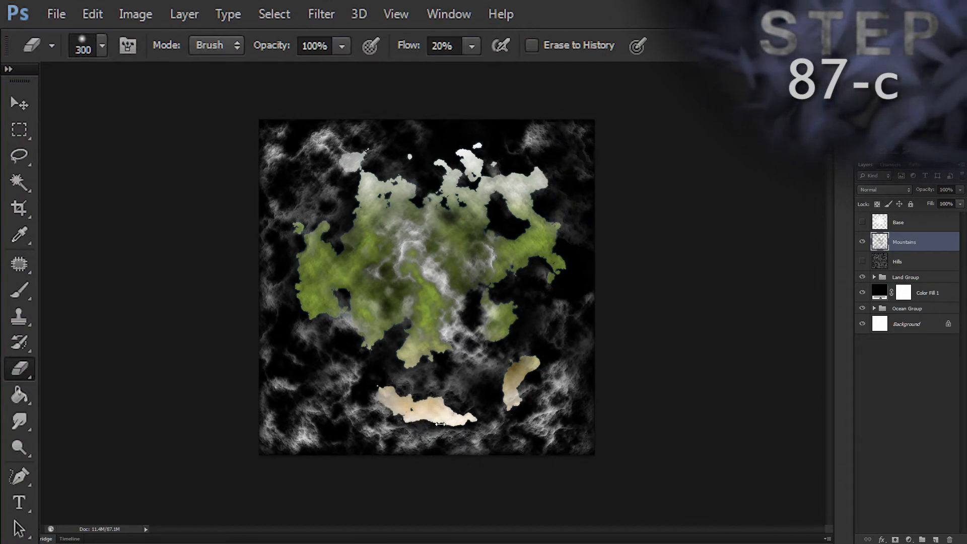
Step: Lasso a mountain patch from the southwestern ocean, move it onto the long southern island, and deselect
{"action": "key", "text": "l"}
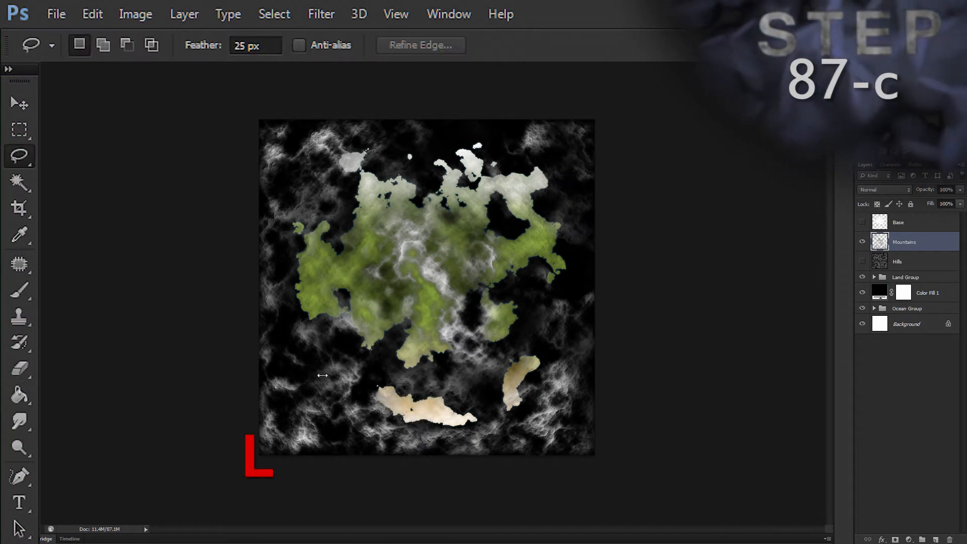
{"action": "mouse_move", "coordinate": [286, 366]}
{"action": "left_mouse_down"}
{"action": "mouse_move", "coordinate": [308, 376]}
{"action": "mouse_move", "coordinate": [301, 406]}
{"action": "left_mouse_up"}
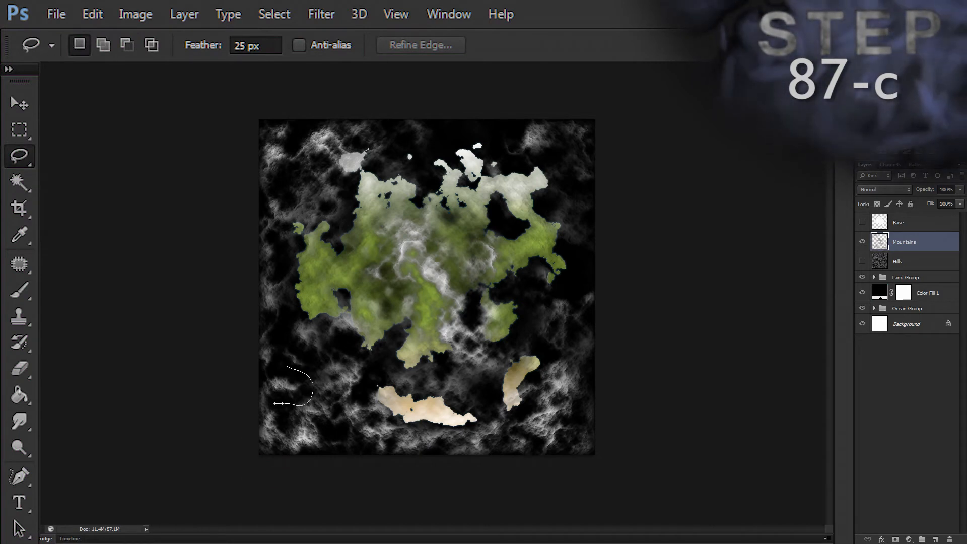
{"action": "key", "text": "v"}
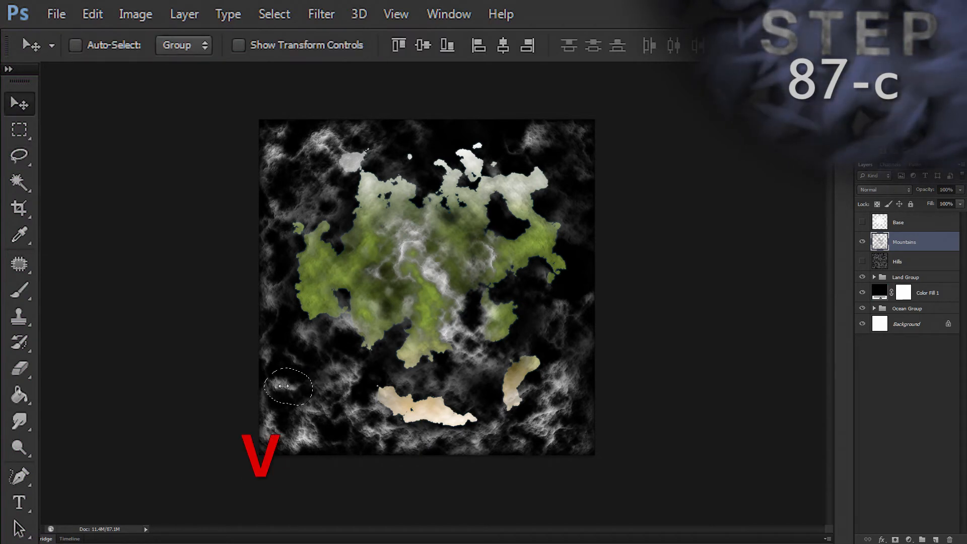
{"action": "left_click_drag", "start_coordinate": [285, 385], "coordinate": [432, 415]}
{"action": "key", "text": "ctrl+d"}
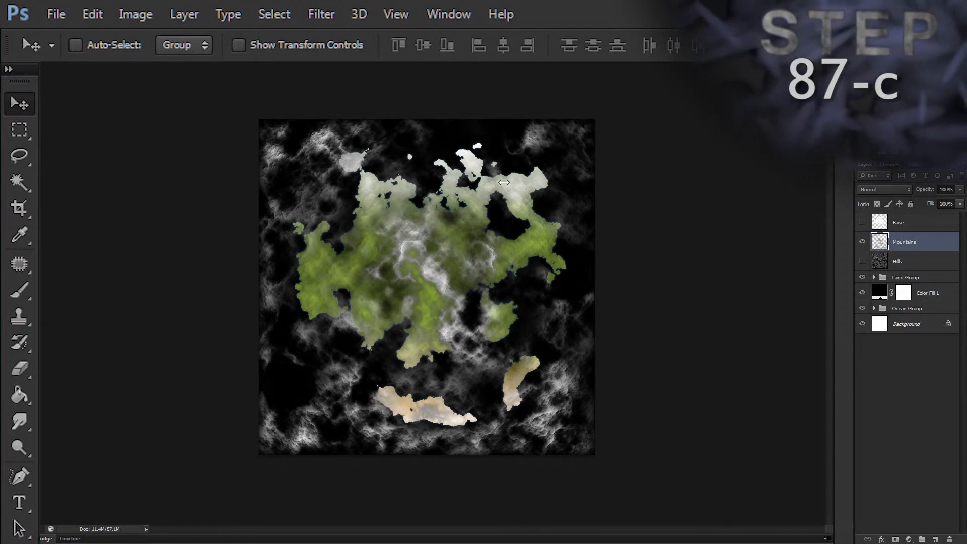
{"action": "key", "text": "e"}
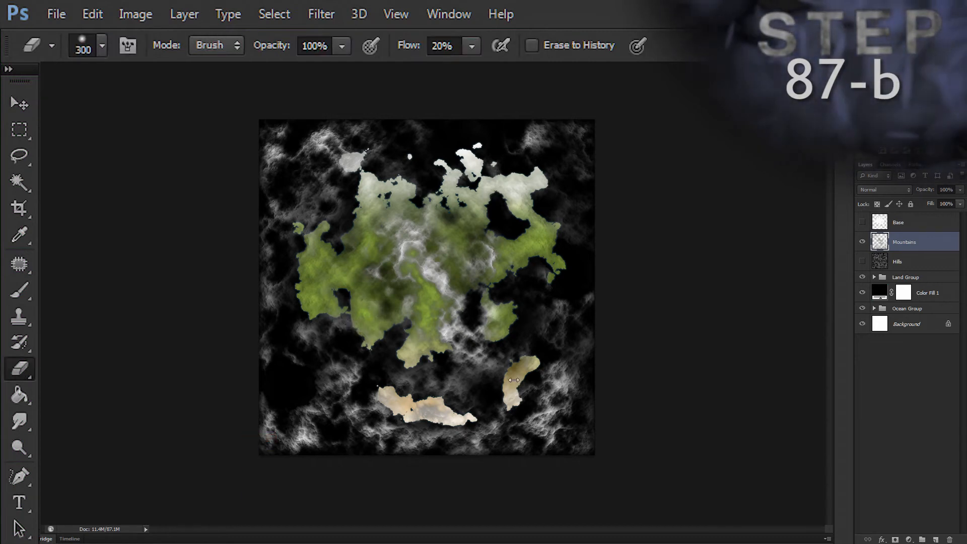
{"action": "key", "text": "v"}
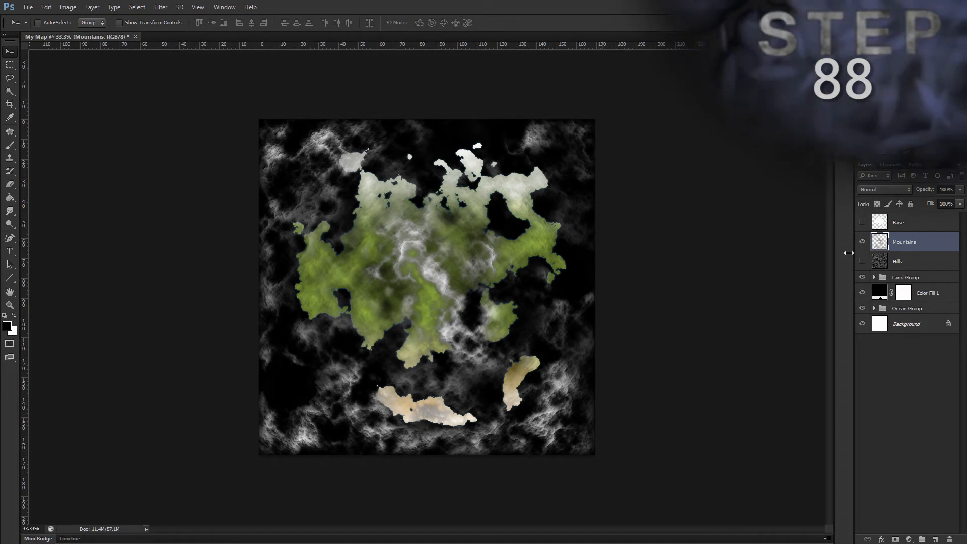
Step: Load the land outline as a selection and contract it by 20 pixels, keeping the Mountains layer active
{"action": "left_click", "coordinate": [879, 241], "text": "ctrl"}
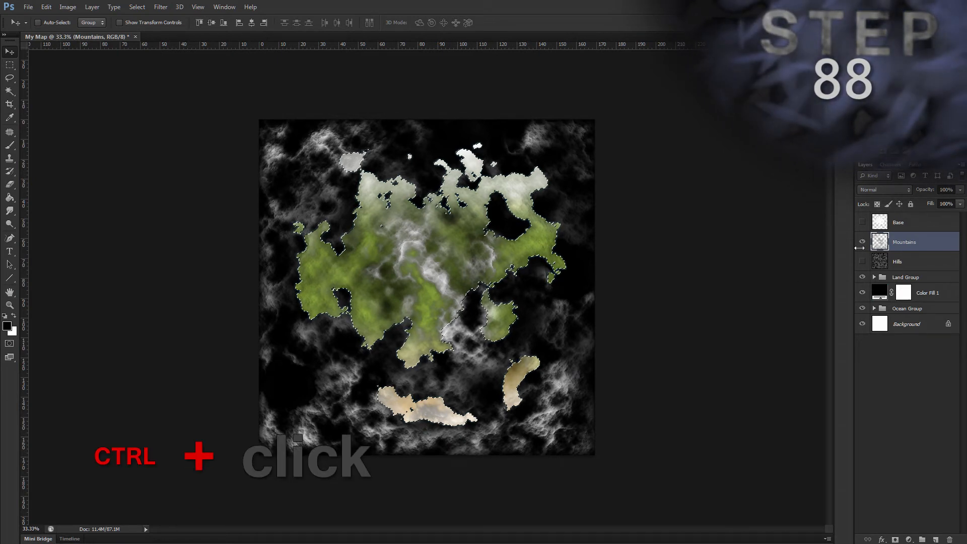
{"action": "key", "text": "alt"}
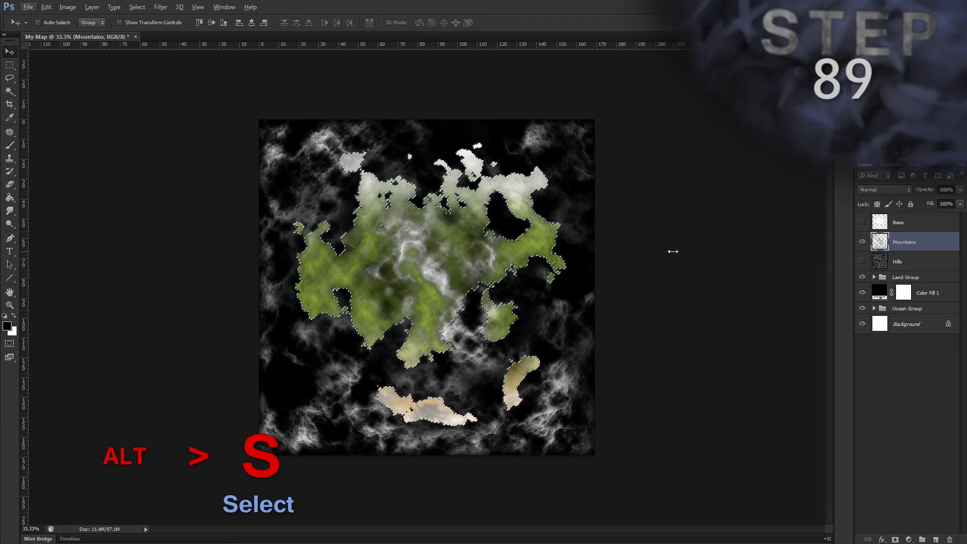
{"action": "key", "text": "s"}
{"action": "key", "text": "m"}
{"action": "type", "text": "c"}
{"action": "type", "text": "2"}
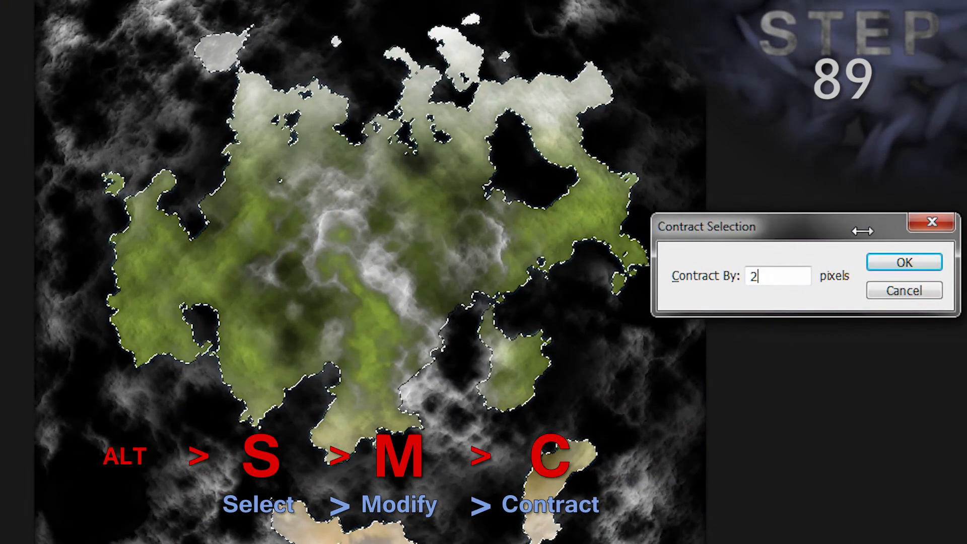
{"action": "type", "text": "0"}
{"action": "key", "text": "Return"}
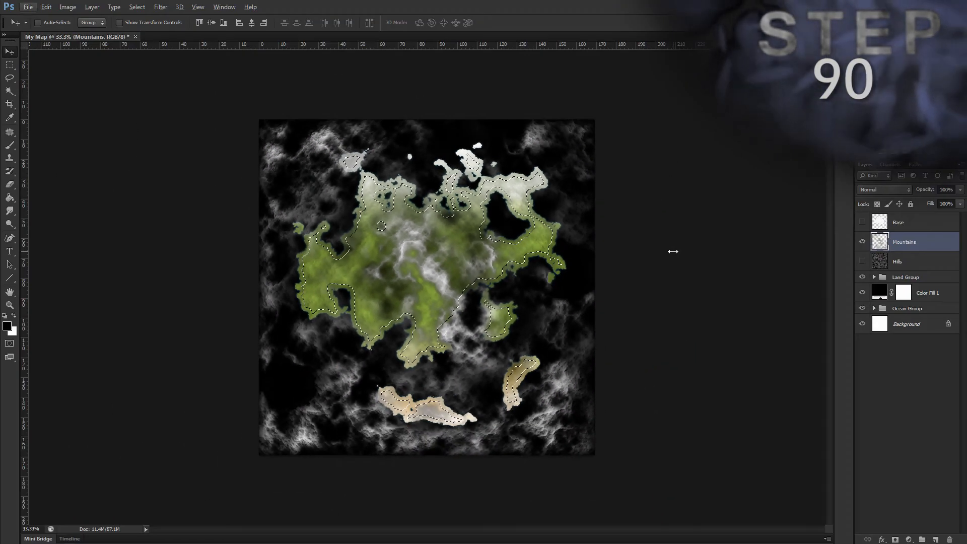
{"action": "key", "text": "alt"}
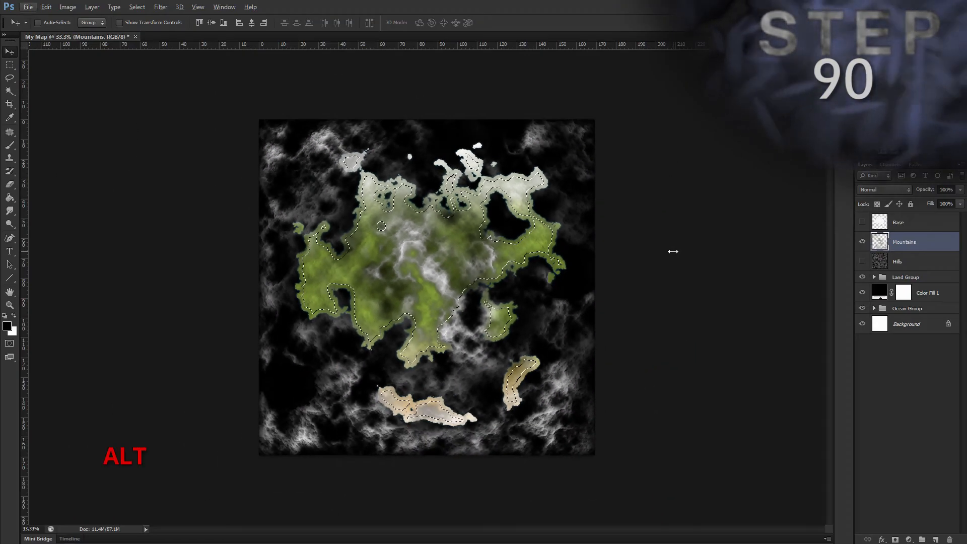
Step: Feather the contracted land selection by 20 pixels
{"action": "key", "text": "s"}
{"action": "key", "text": "m"}
{"action": "type", "text": "f"}
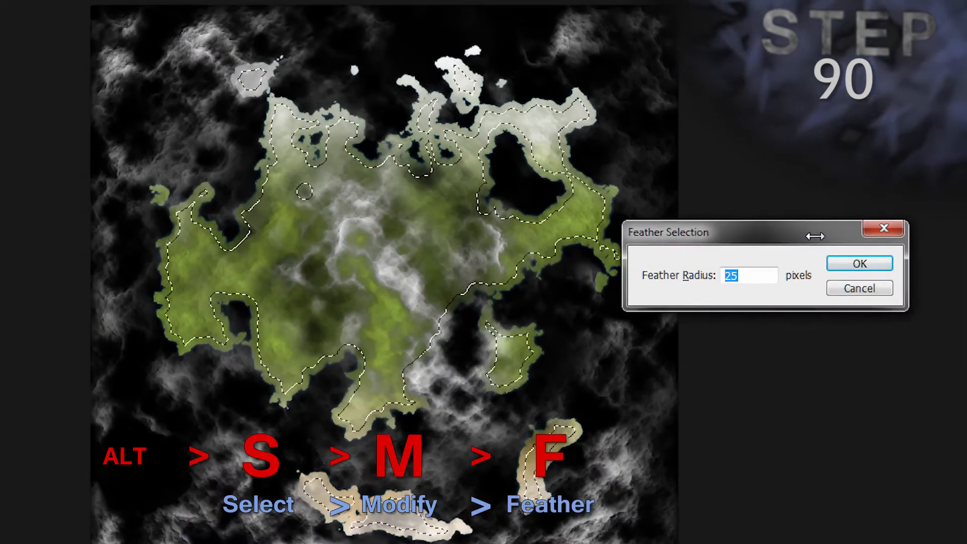
{"action": "type", "text": "20"}
{"action": "key", "text": "Return"}
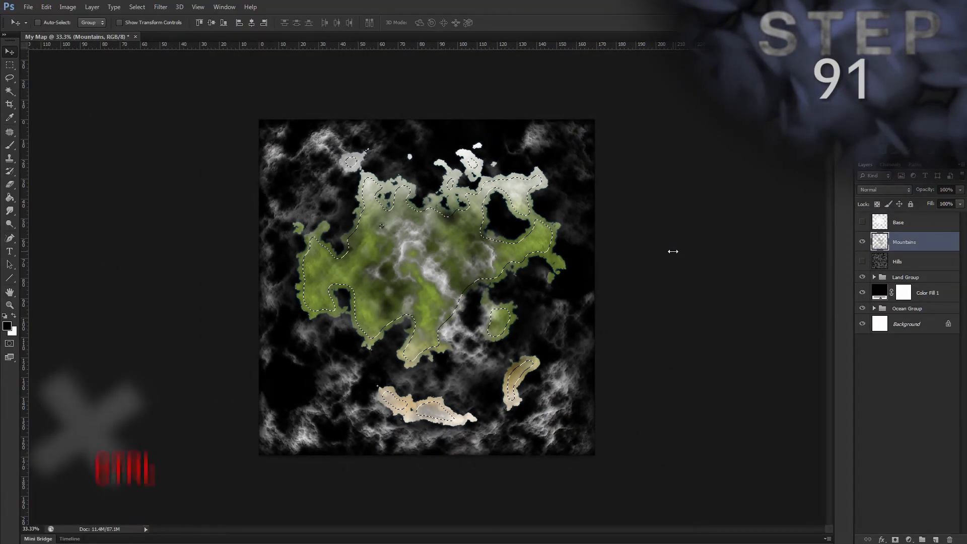
Step: Invert the selection, delete the Mountains texture outside the feathered land area, and deselect
{"action": "key", "text": "ctrl+shift+i"}
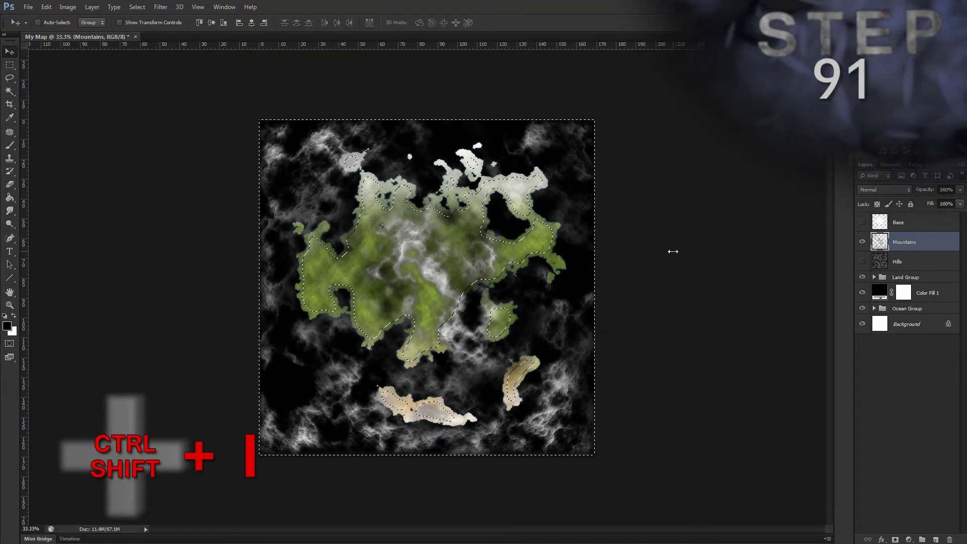
{"action": "key", "text": "Delete"}
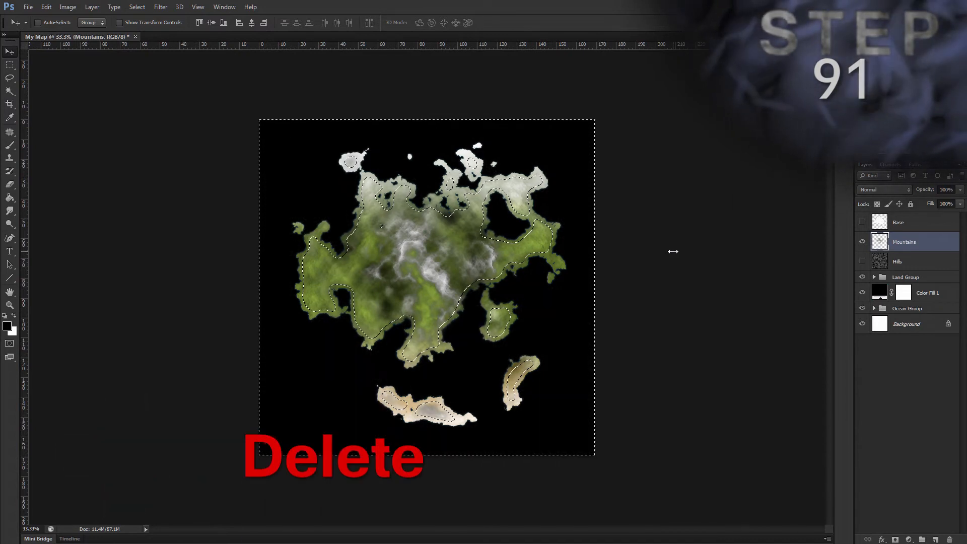
{"action": "key", "text": "ctrl+d"}
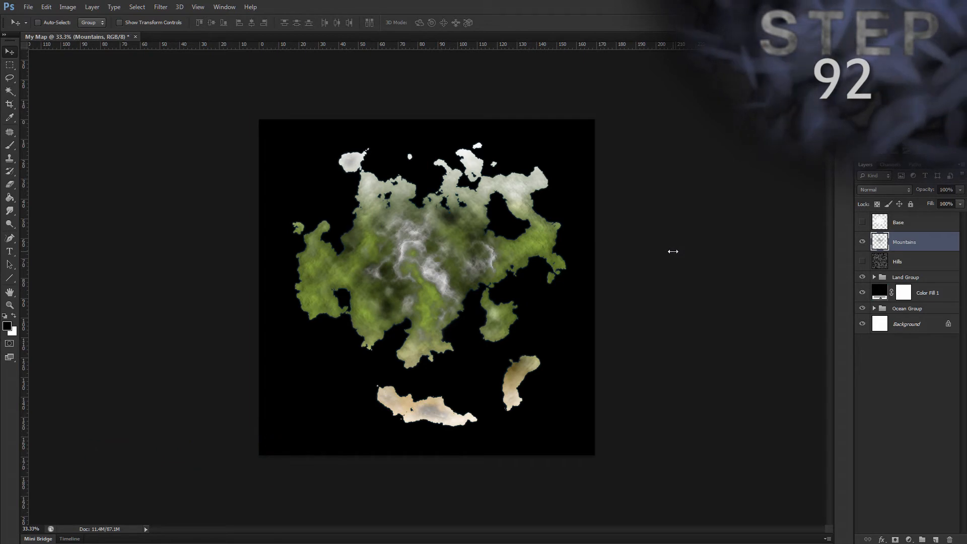
Step: Delete the black Color Fill 1 layer and make the Mountains layer active
{"action": "left_click", "coordinate": [949, 291]}
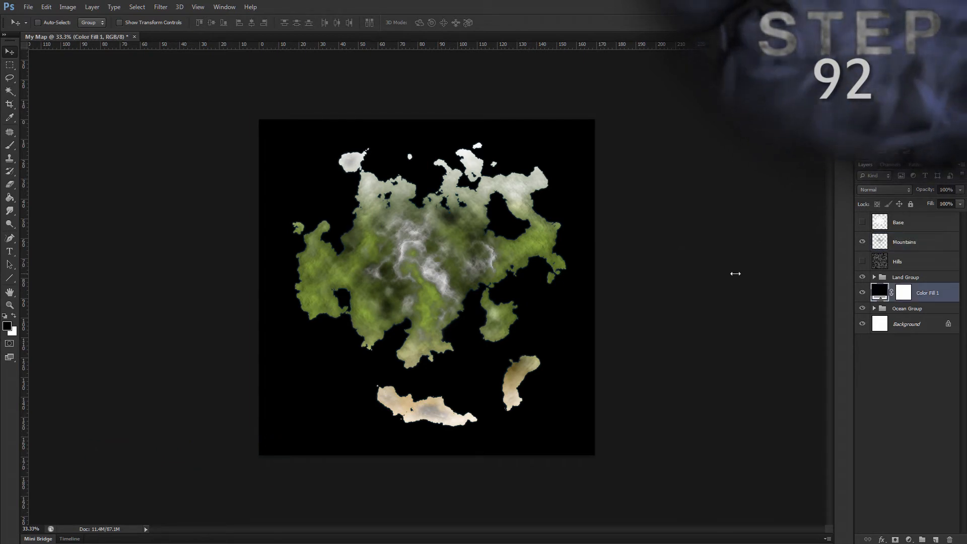
{"action": "key", "text": "Delete"}
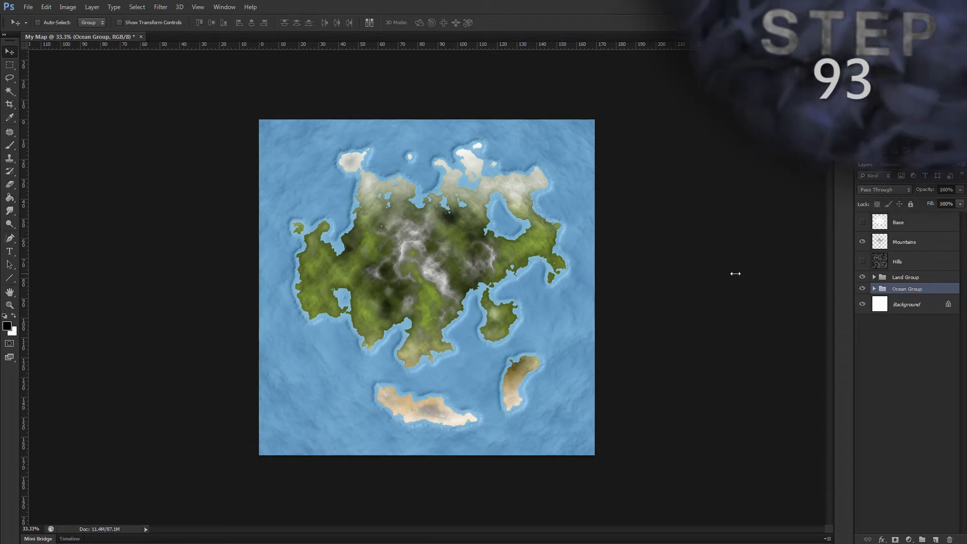
{"action": "left_click", "coordinate": [945, 242]}
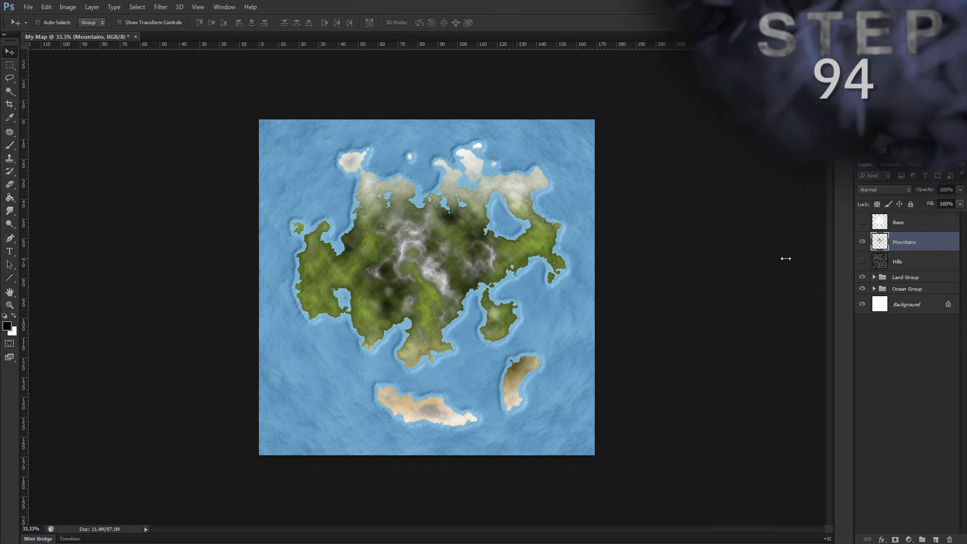
Step: Add a Color Overlay to the Mountains layer in Soft Light mode with the brown colour #5a461e
{"action": "key", "text": "alt"}
{"action": "key", "text": "l"}
{"action": "key", "text": "y"}
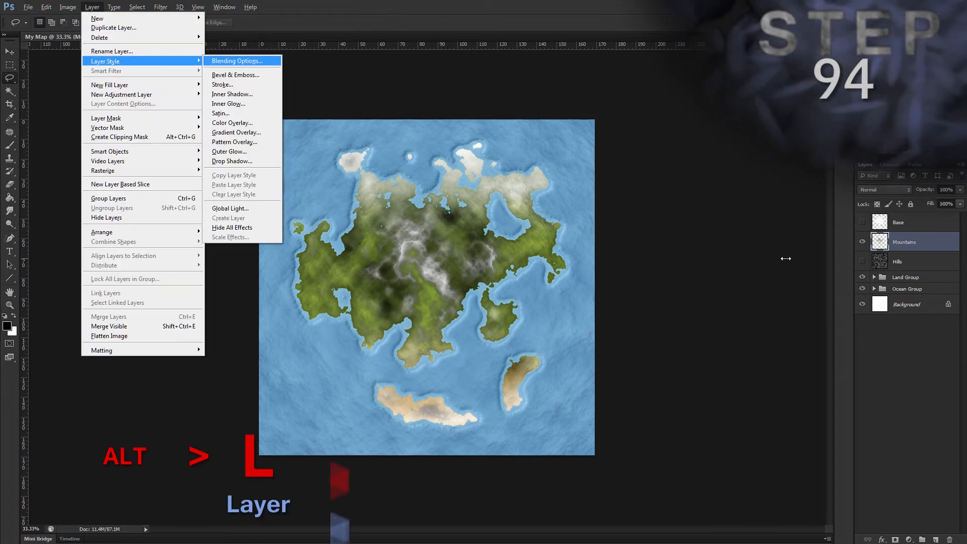
{"action": "key", "text": "v"}
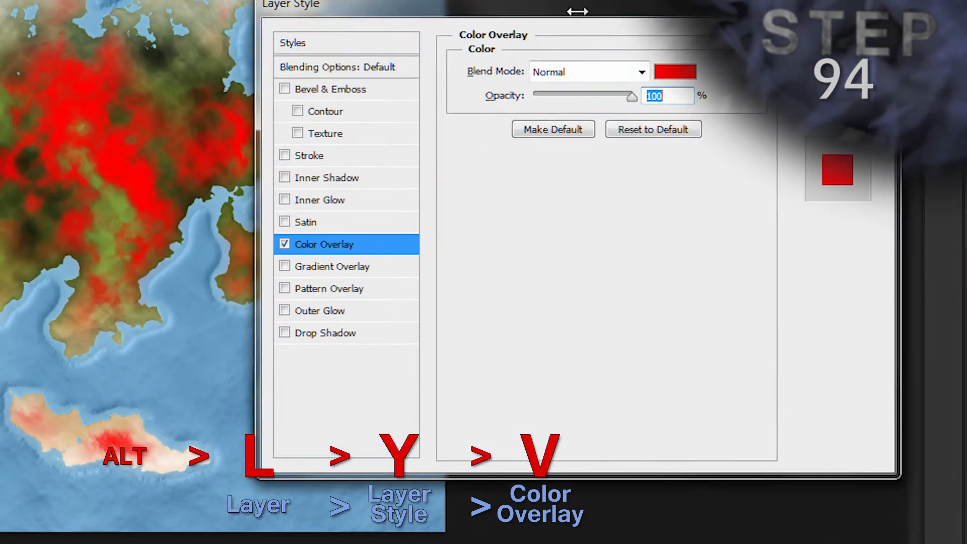
{"action": "left_click", "coordinate": [577, 75]}
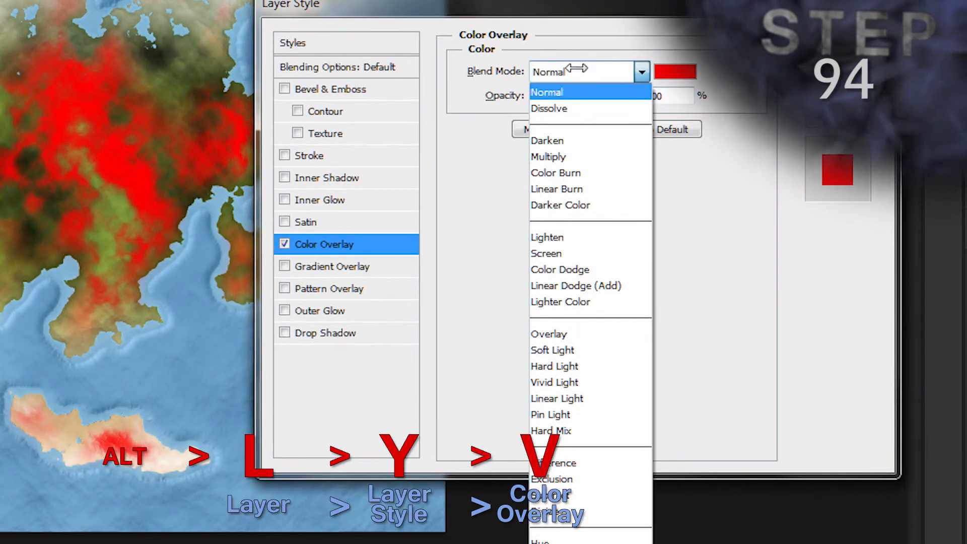
{"action": "left_click", "coordinate": [547, 349]}
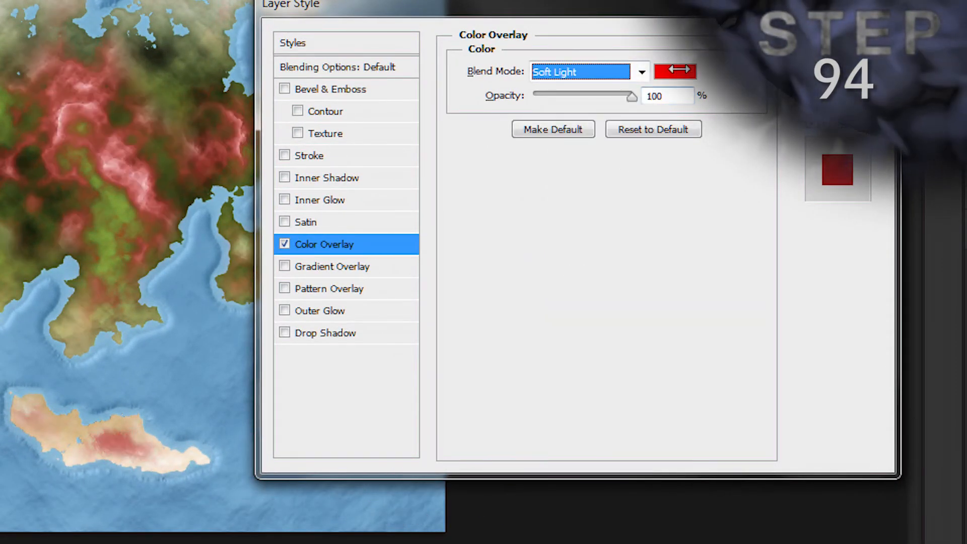
{"action": "left_click", "coordinate": [676, 72]}
{"action": "left_click", "coordinate": [485, 527]}
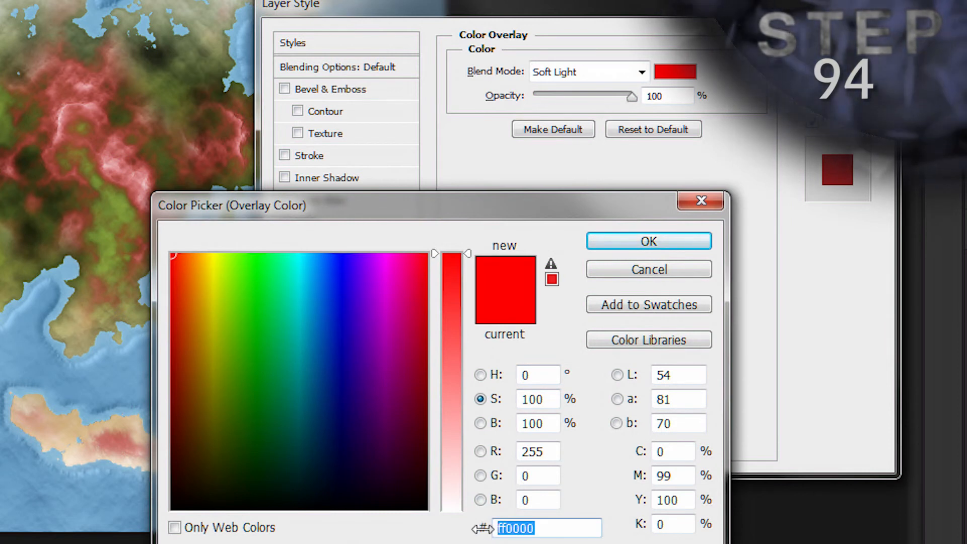
{"action": "type", "text": "5a4"}
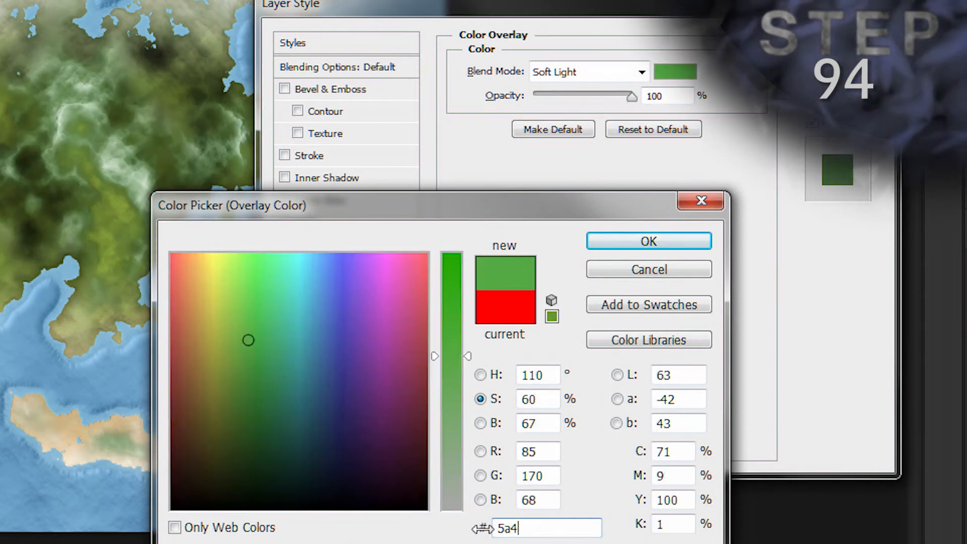
{"action": "type", "text": "61e"}
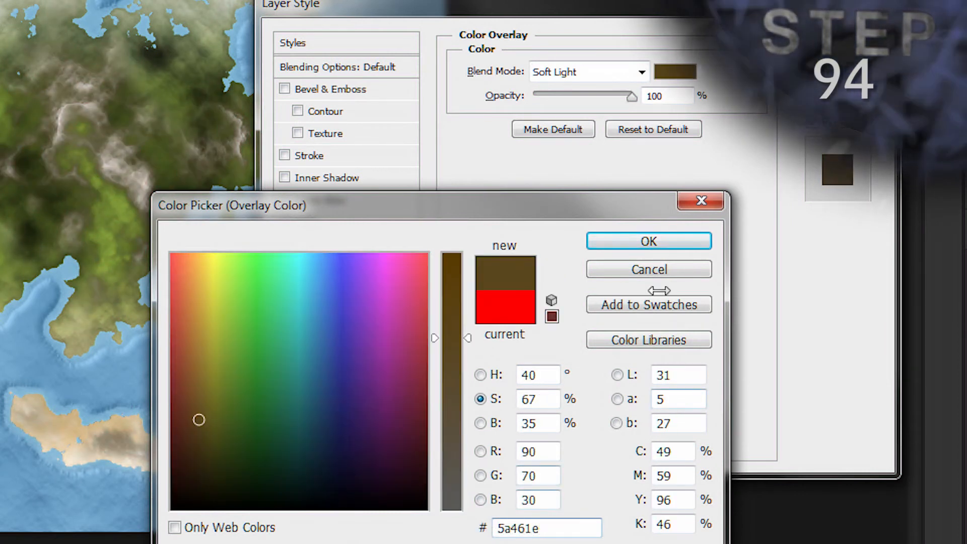
{"action": "left_click", "coordinate": [642, 240]}
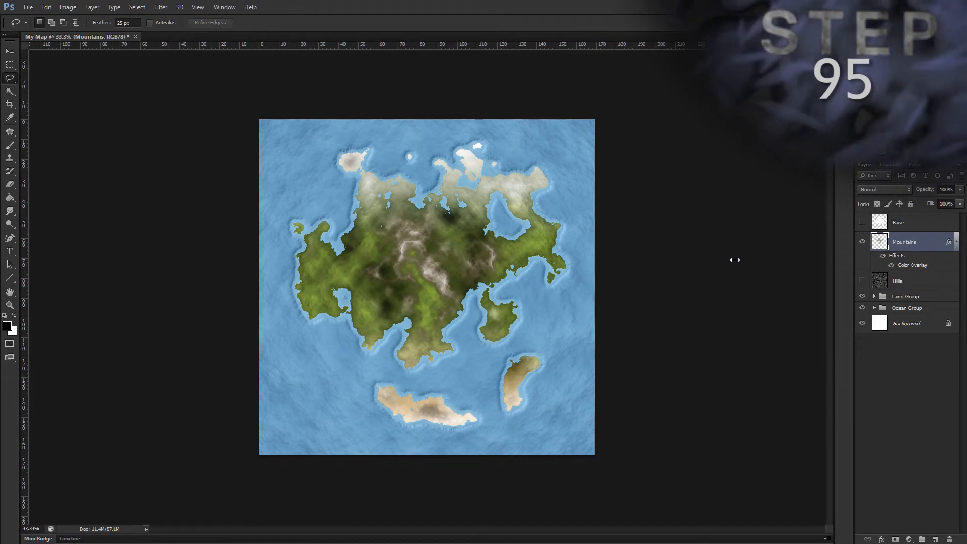
Step: Add a Bevel & Emboss effect to the Mountains layer with the Chisel Soft technique and a size of 1 px
{"action": "key", "text": "alt"}
{"action": "key", "text": "l"}
{"action": "key", "text": "y"}
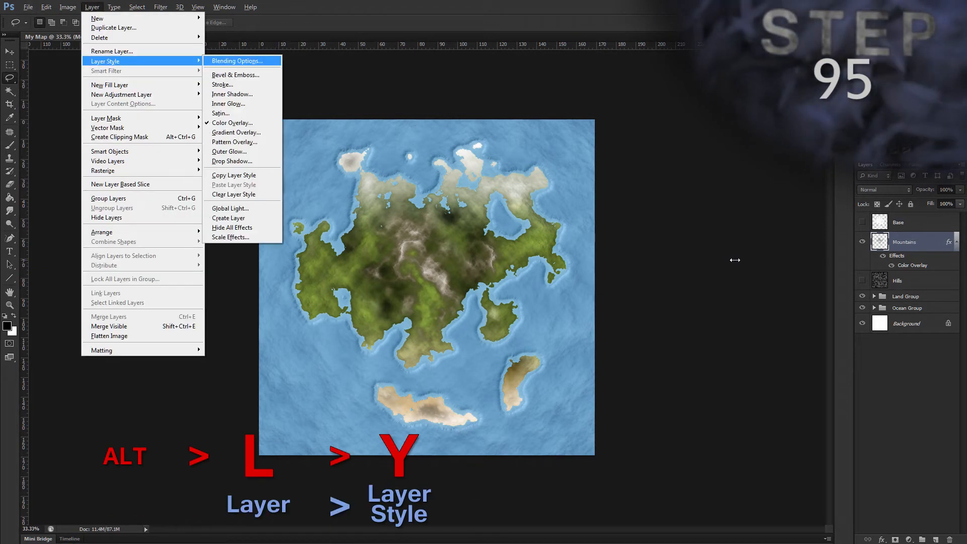
{"action": "key", "text": "b"}
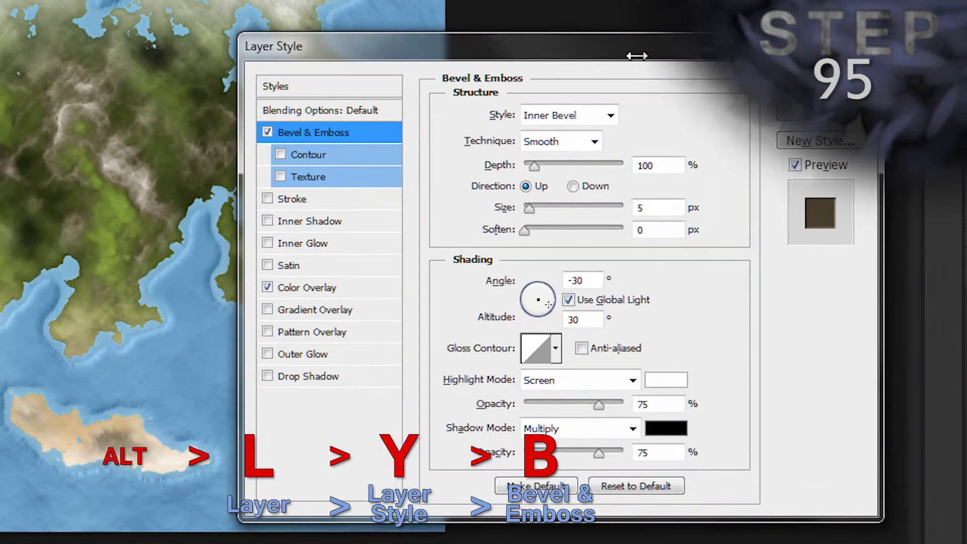
{"action": "left_click", "coordinate": [608, 147]}
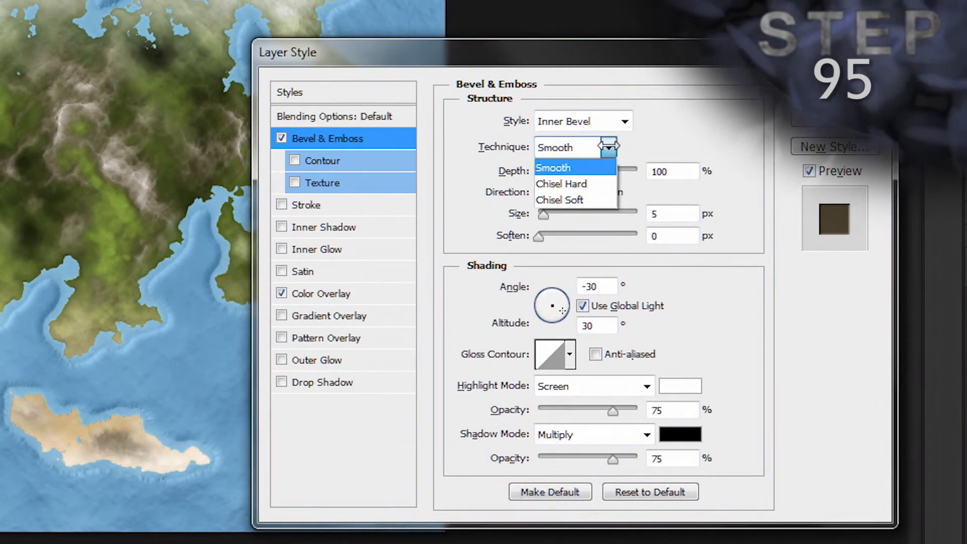
{"action": "left_click", "coordinate": [584, 198]}
{"action": "left_click", "coordinate": [654, 213]}
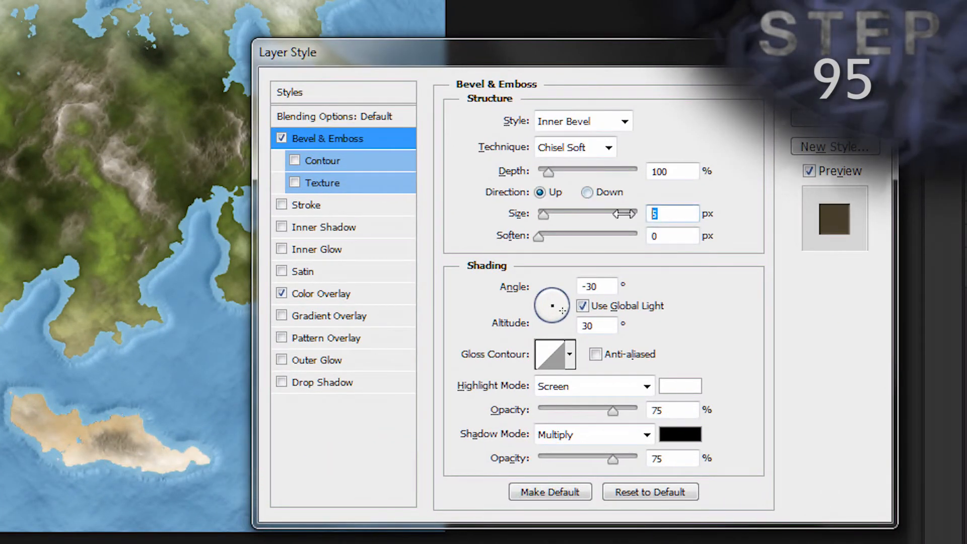
{"action": "type", "text": "1"}
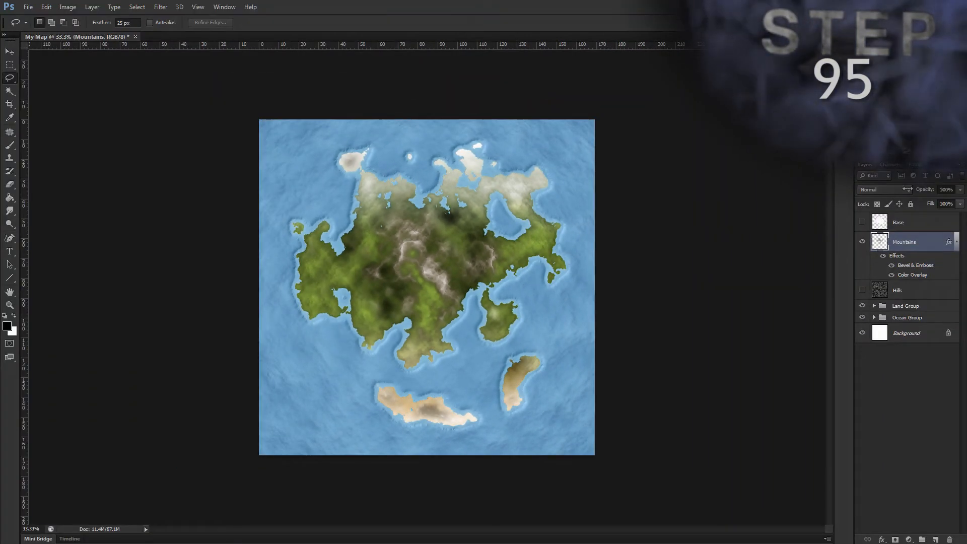
Step: Set the Mountains layer's blend mode to Hard Light and switch to the Move tool
{"action": "left_click", "coordinate": [907, 189]}
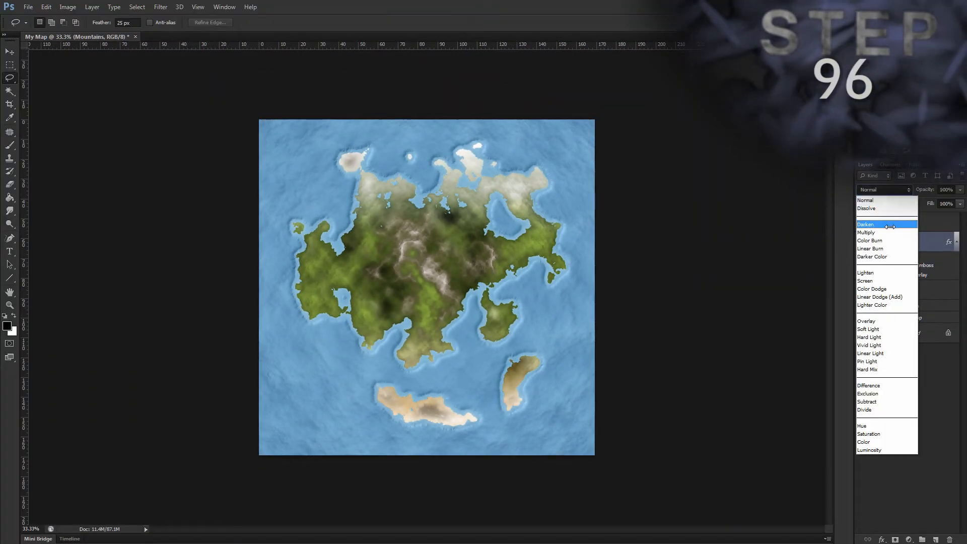
{"action": "left_click", "coordinate": [879, 337]}
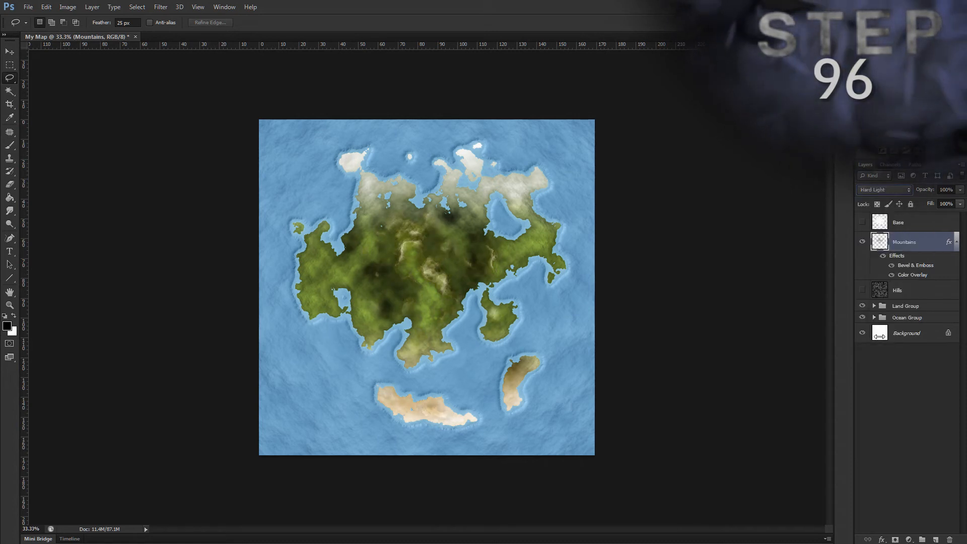
{"action": "key", "text": "v"}
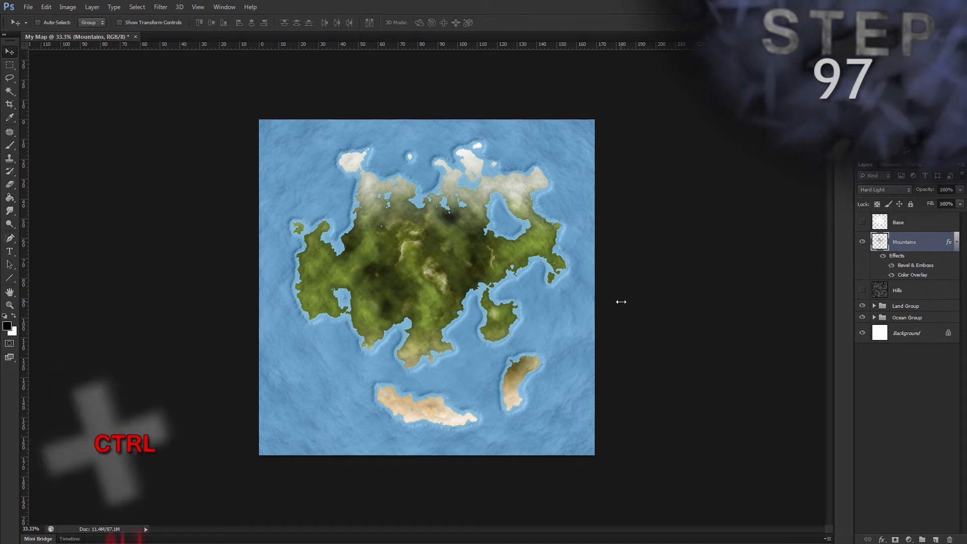
Step: Duplicate the Mountains layer as "Mountains 2" with Luminosity blend mode and 25% opacity
{"action": "key", "text": "ctrl+alt+j"}
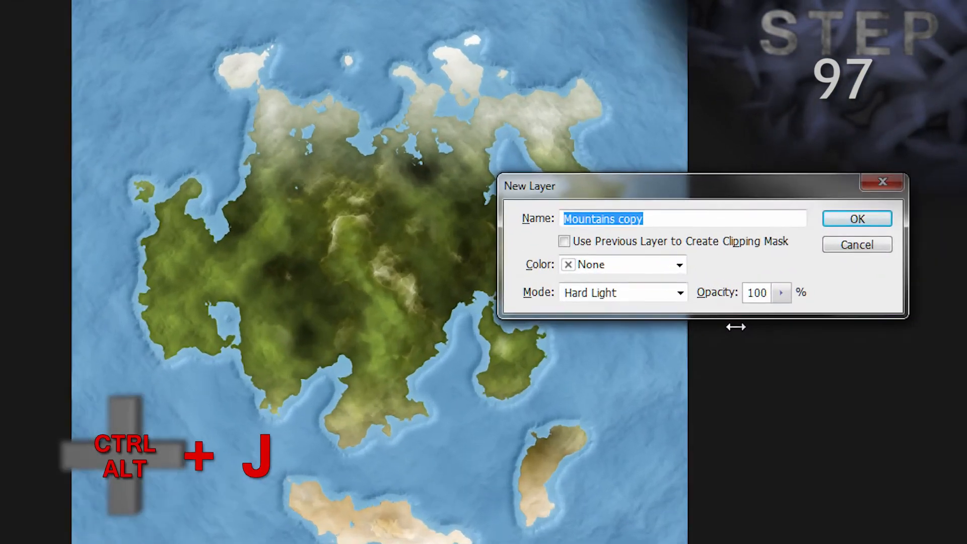
{"action": "type", "text": "Mountain"}
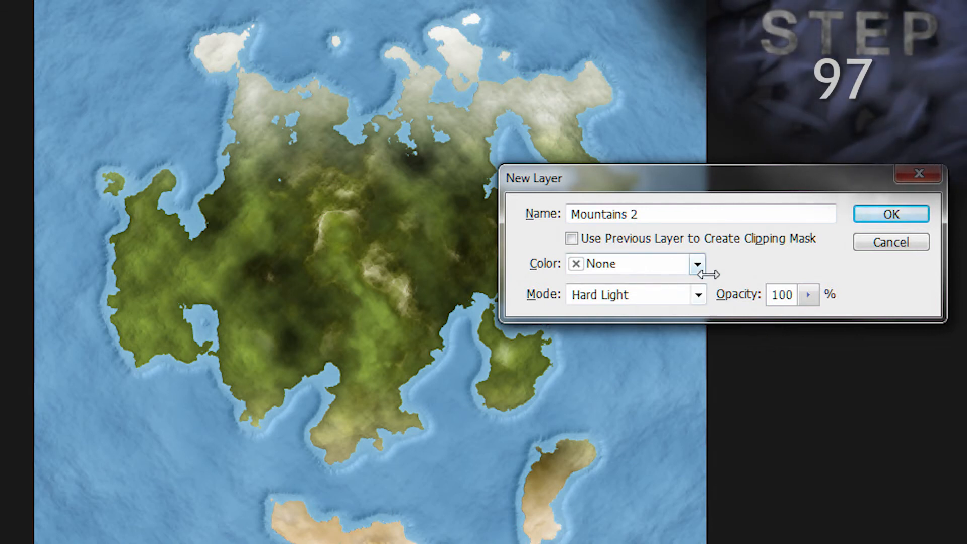
{"action": "left_click", "coordinate": [697, 294]}
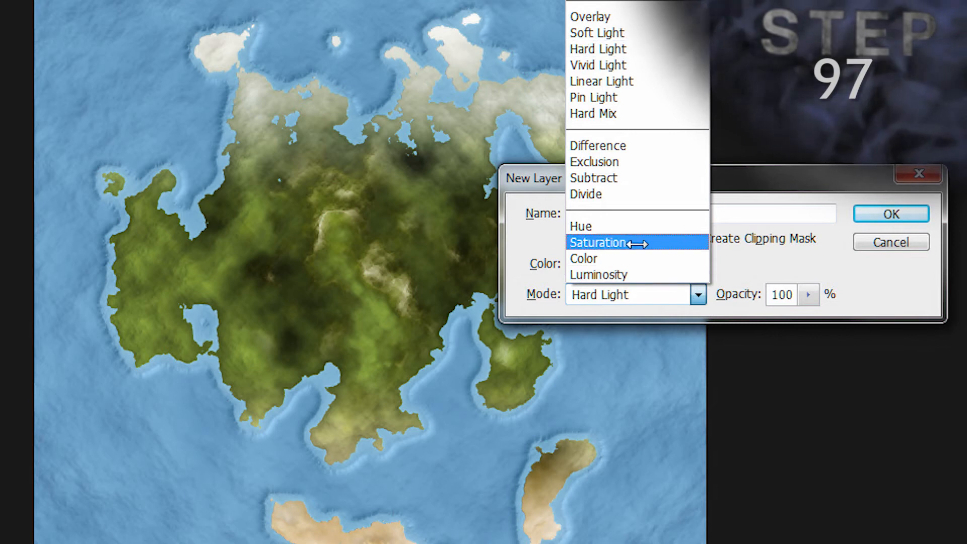
{"action": "left_click", "coordinate": [632, 274]}
{"action": "left_click", "coordinate": [740, 294]}
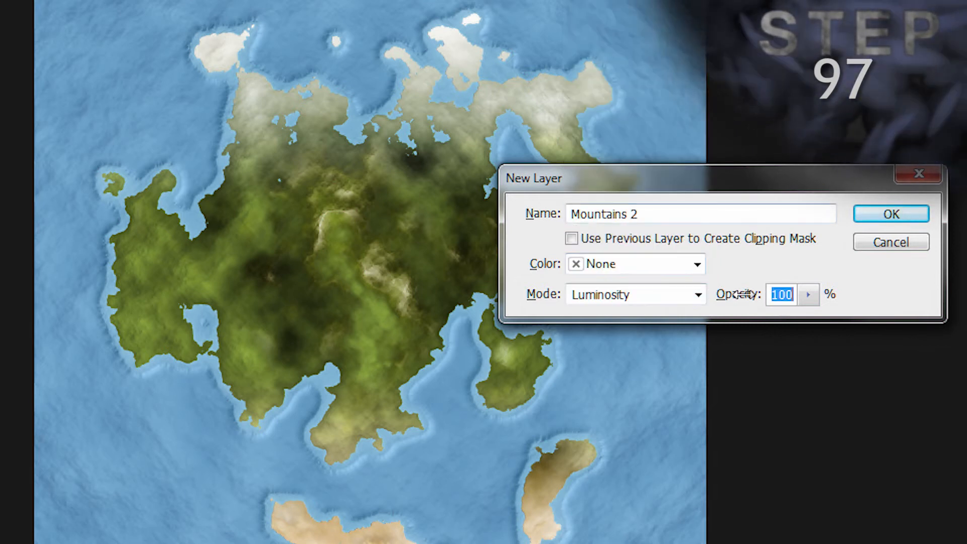
{"action": "type", "text": "25"}
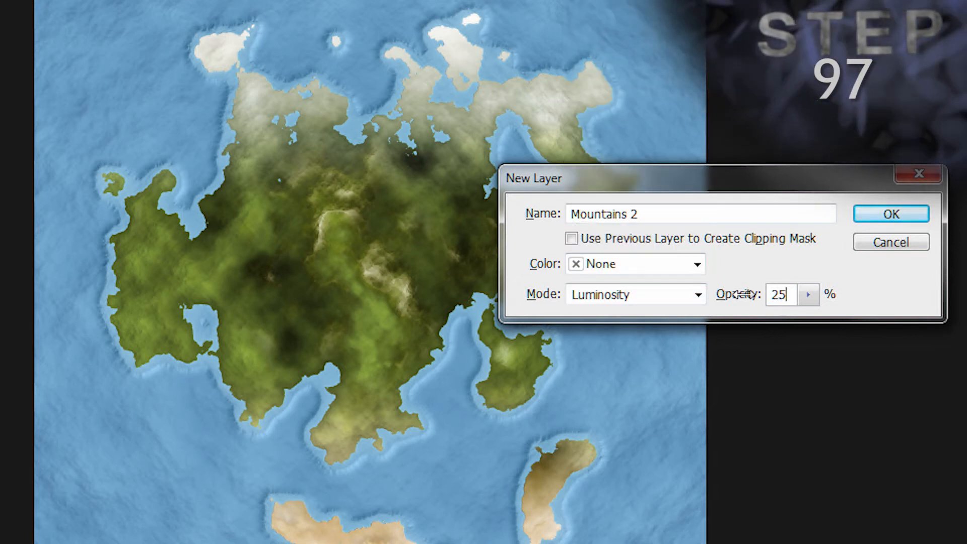
{"action": "key", "text": "Return"}
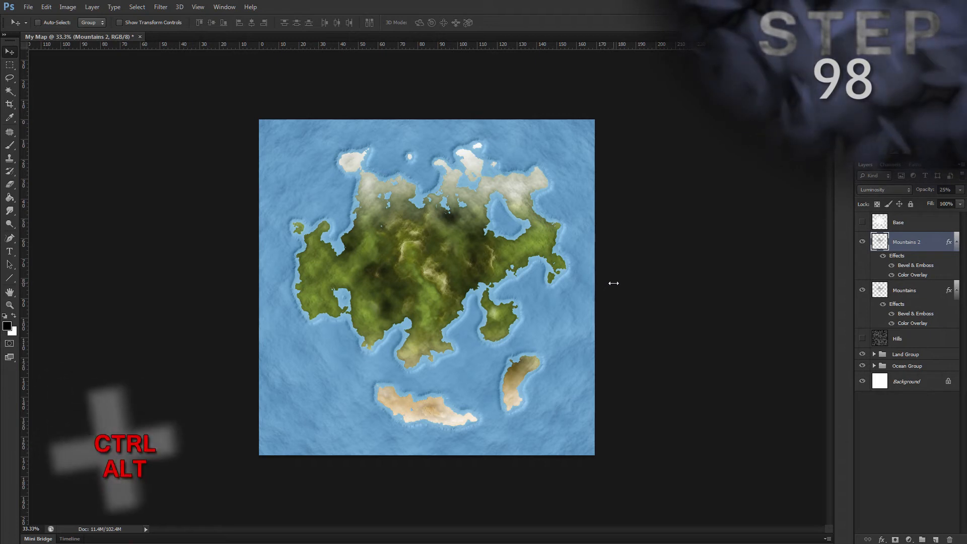
Step: Apply the Lighting Effects filter to the Mountains 2 layer using the Atlas Mountains preset
{"action": "key", "text": "ctrl+alt+f"}
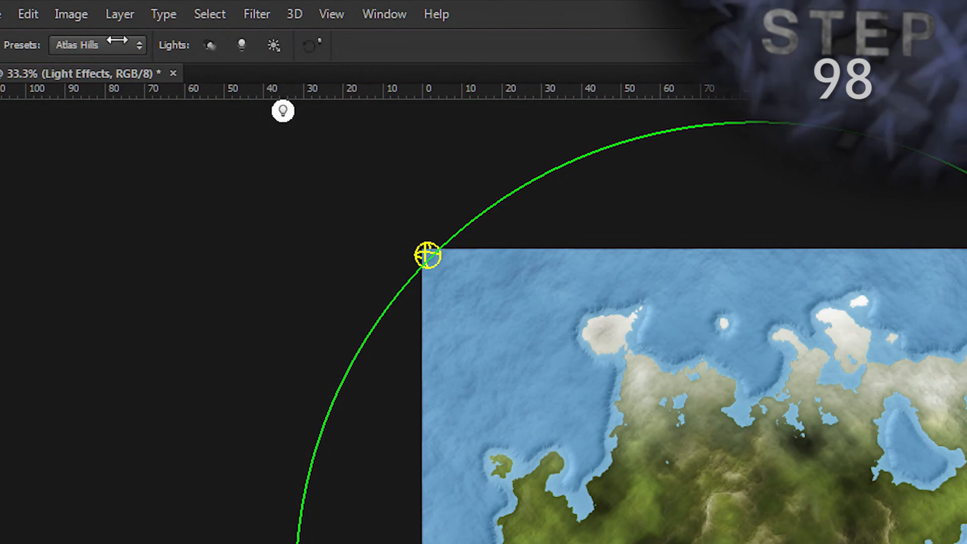
{"action": "left_click", "coordinate": [117, 40]}
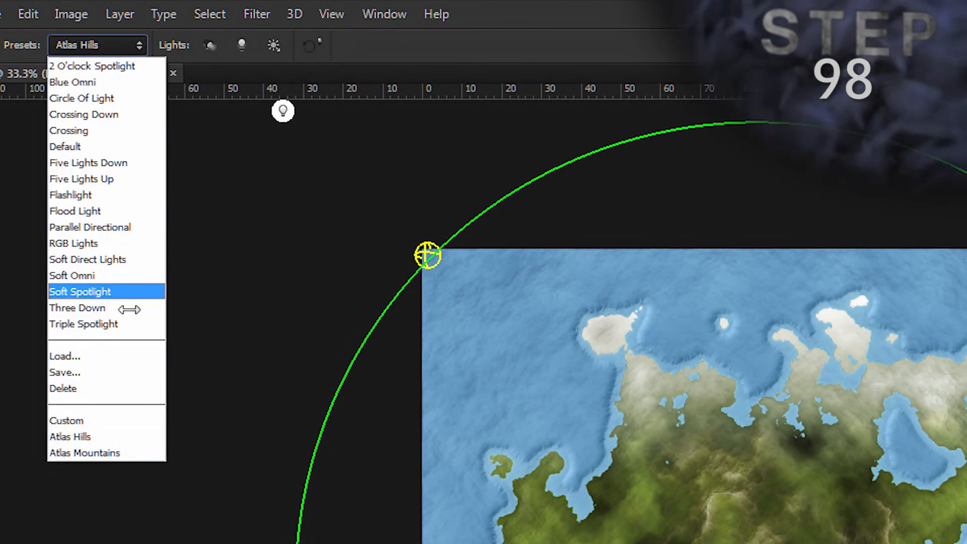
{"action": "left_click", "coordinate": [120, 452]}
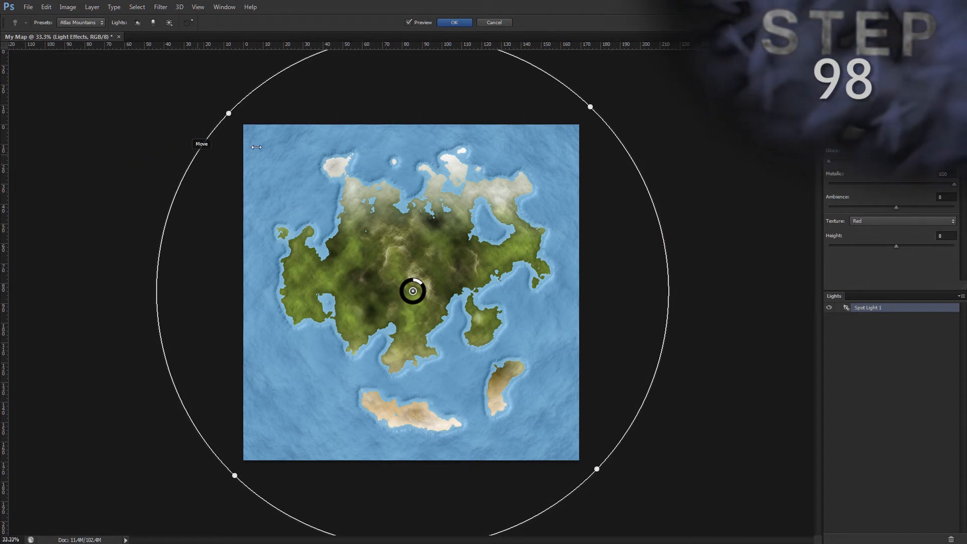
{"action": "left_click", "coordinate": [453, 22]}
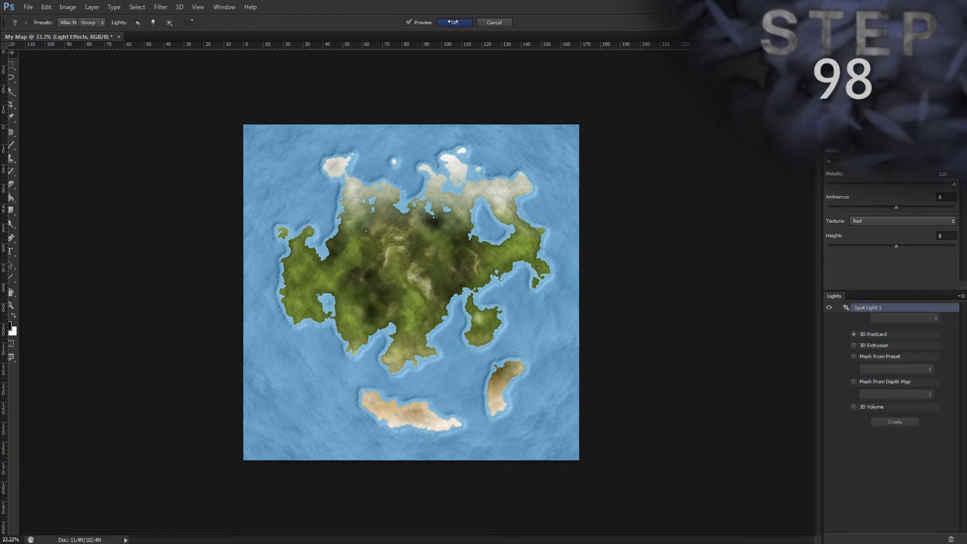
{"action": "left_click", "coordinate": [419, 242]}
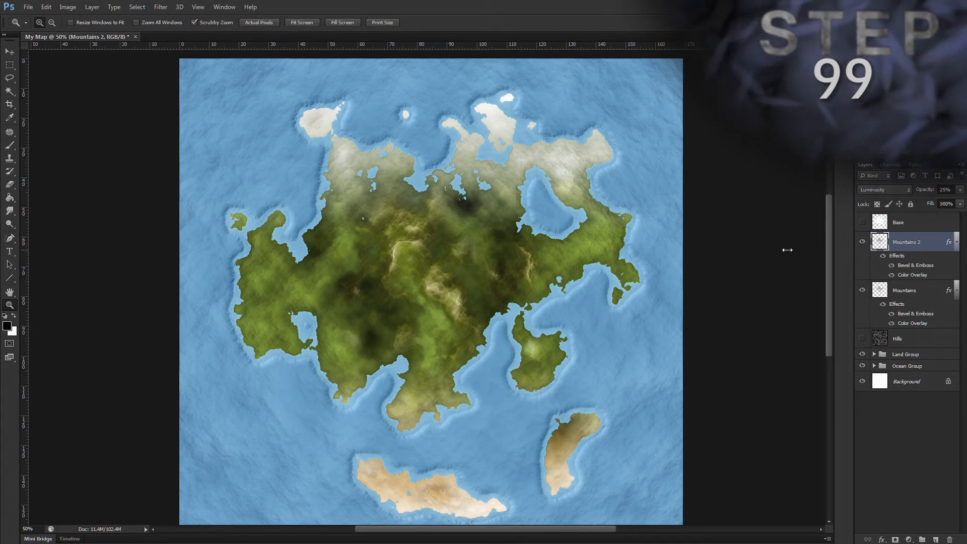
Step: Set the Mountains 2 layer's Bevel & Emboss to 83% depth, 29 px size and 5 px soften
{"action": "key", "text": "alt"}
{"action": "key", "text": "l"}
{"action": "key", "text": "y"}
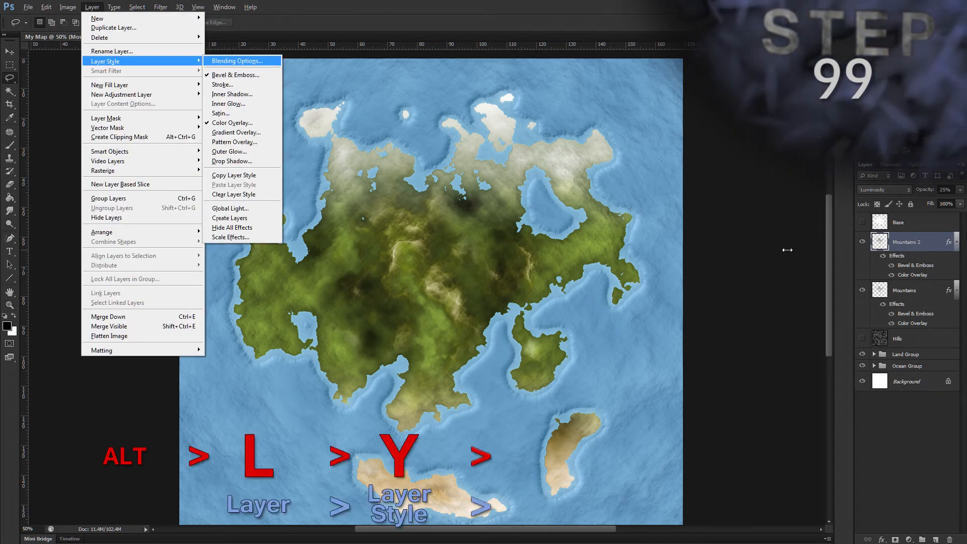
{"action": "key", "text": "b"}
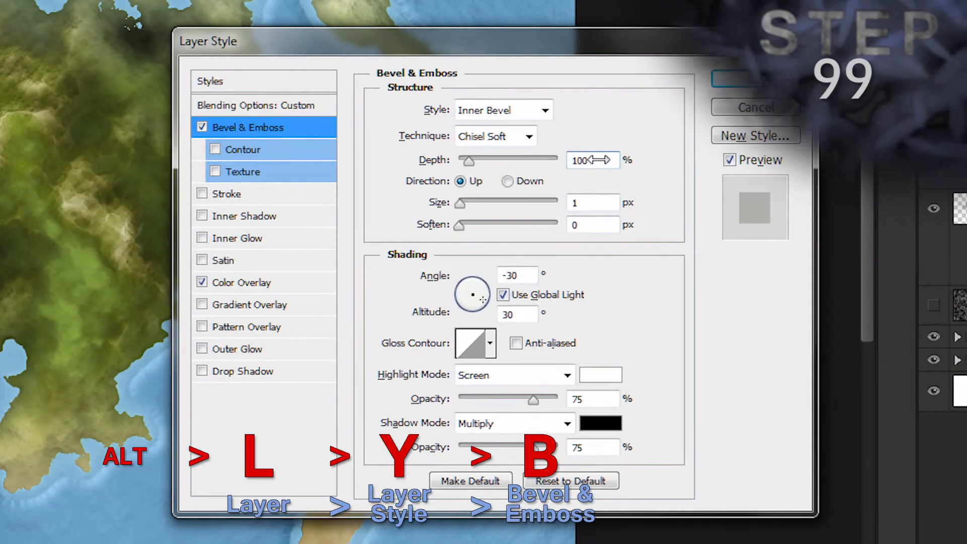
{"action": "left_click_drag", "start_coordinate": [599, 161], "coordinate": [556, 160]}
{"action": "type", "text": "83"}
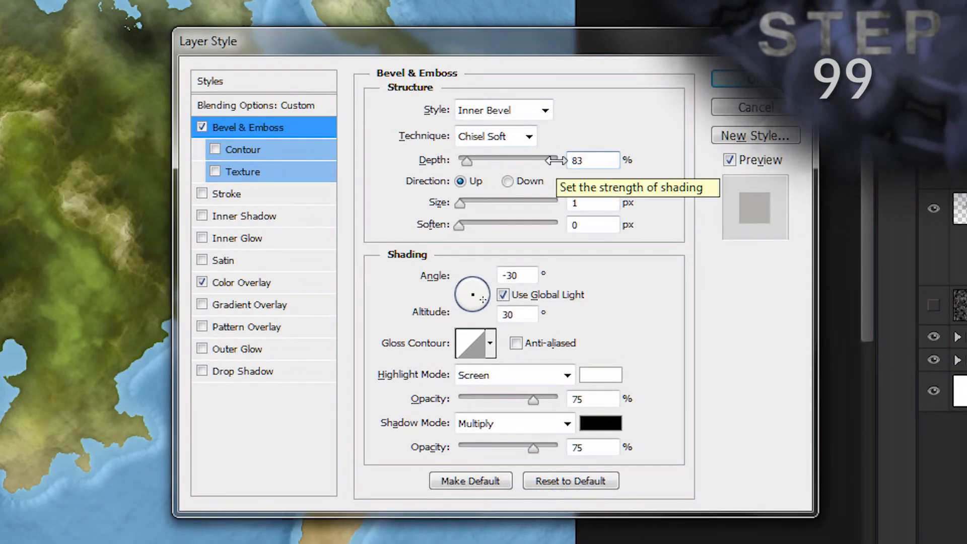
{"action": "key", "text": "Tab"}
{"action": "type", "text": "29"}
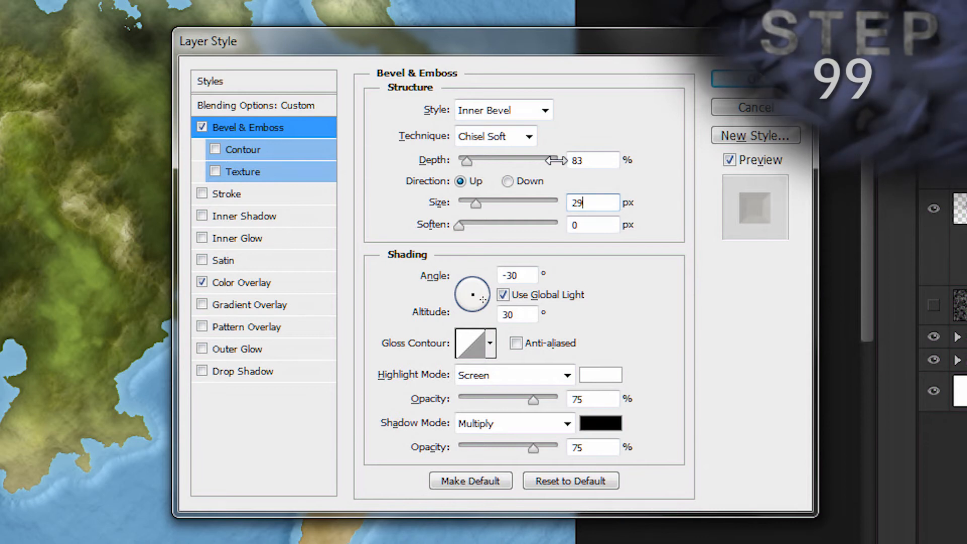
{"action": "key", "text": "Tab"}
{"action": "key", "text": "Tab"}
{"action": "key", "text": "shift+Tab"}
{"action": "type", "text": "5"}
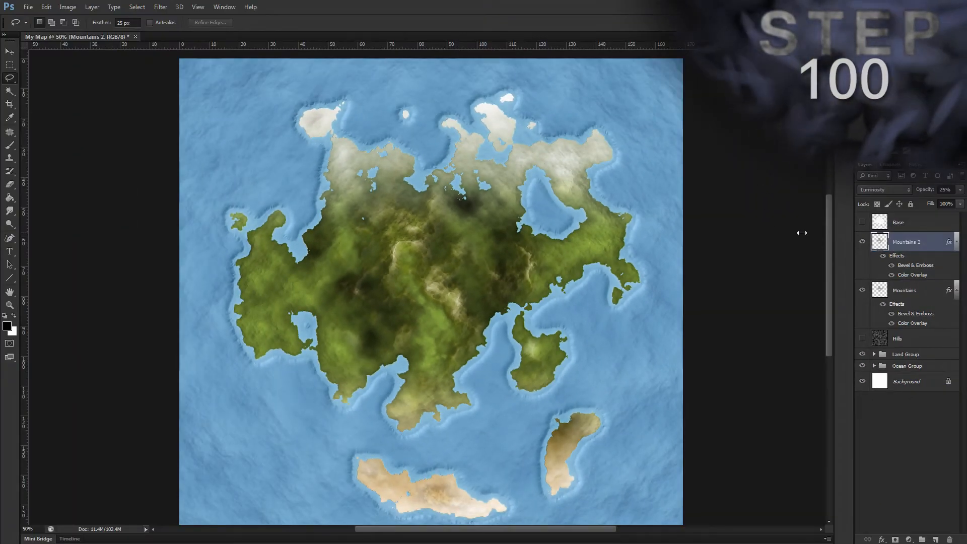
Step: Collapse the Mountains 2 layer's effects list and add a Reveal All layer mask to that layer
{"action": "left_click", "coordinate": [955, 242]}
{"action": "key", "text": "alt"}
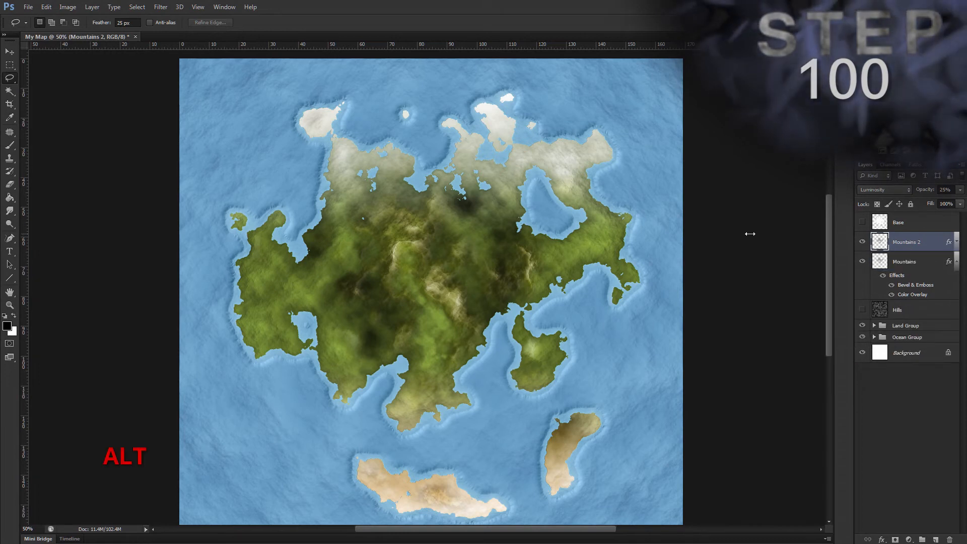
{"action": "key", "text": "l"}
{"action": "key", "text": "m"}
{"action": "key", "text": "r"}
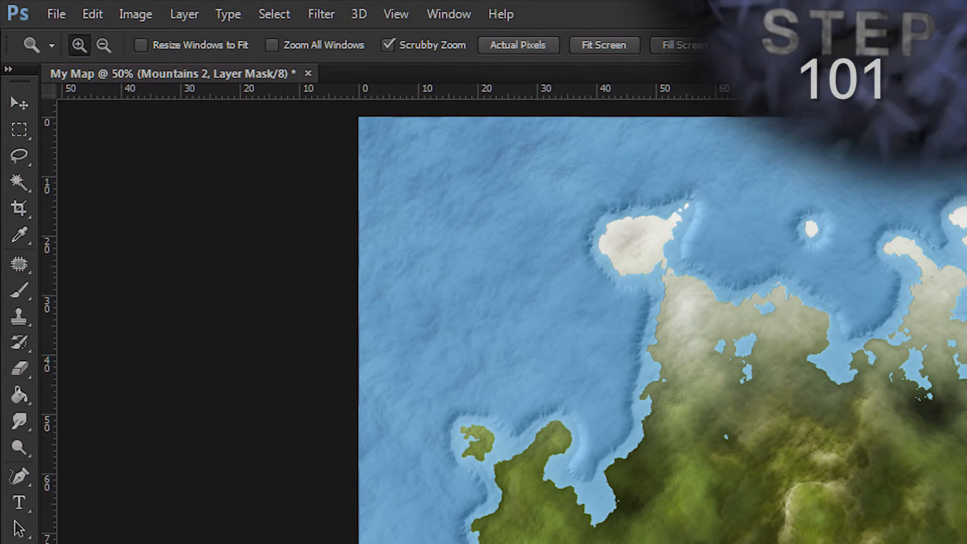
Step: Paint black with the Brush tool on the Mountains 2 mask over the northern and central land to soften the mountains there
{"action": "key", "text": "v"}
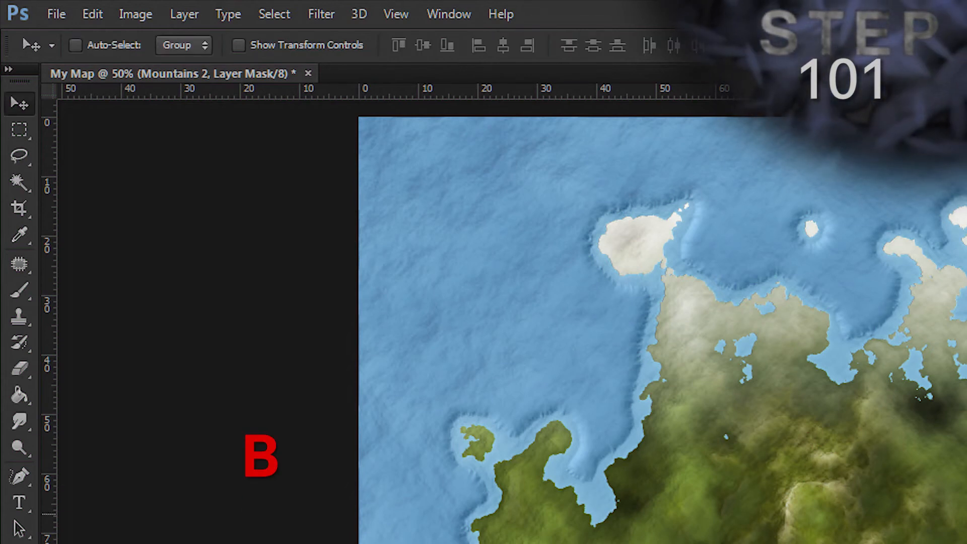
{"action": "key", "text": "b"}
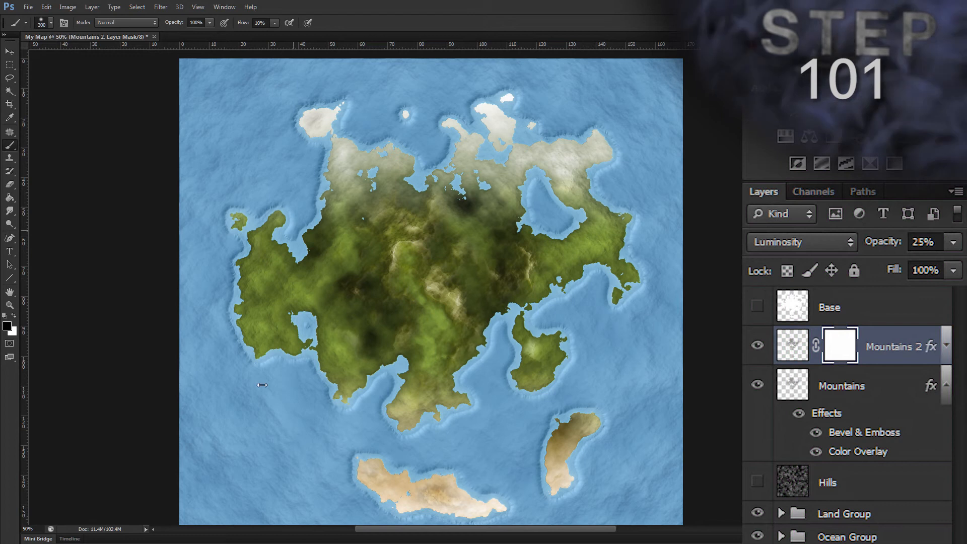
{"action": "left_click_drag", "start_coordinate": [335, 285], "coordinate": [347, 289]}
{"action": "mouse_move", "coordinate": [541, 133]}
{"action": "left_mouse_down"}
{"action": "mouse_move", "coordinate": [310, 126]}
{"action": "mouse_move", "coordinate": [433, 161]}
{"action": "mouse_move", "coordinate": [520, 152]}
{"action": "left_mouse_up"}
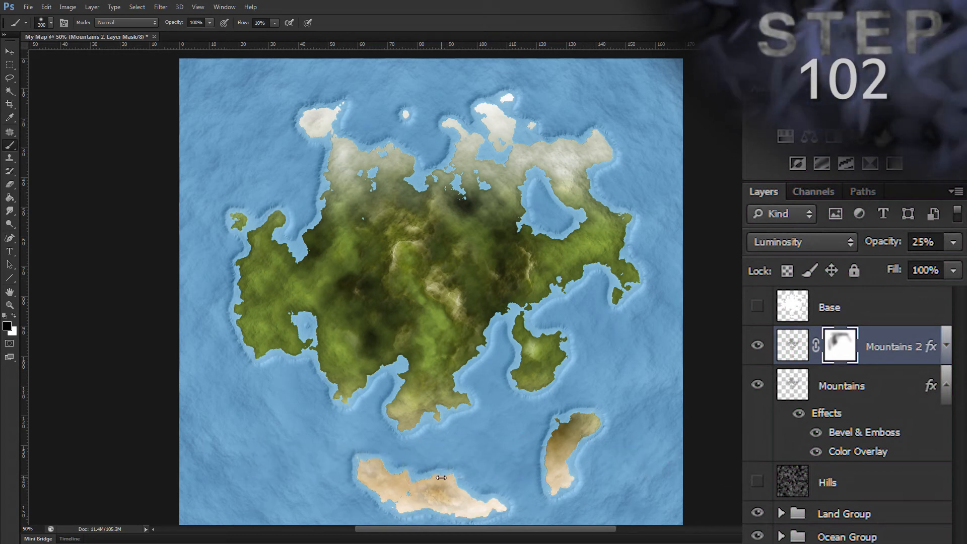
{"action": "mouse_move", "coordinate": [311, 292]}
{"action": "left_mouse_down"}
{"action": "mouse_move", "coordinate": [354, 312]}
{"action": "mouse_move", "coordinate": [428, 388]}
{"action": "left_mouse_up"}
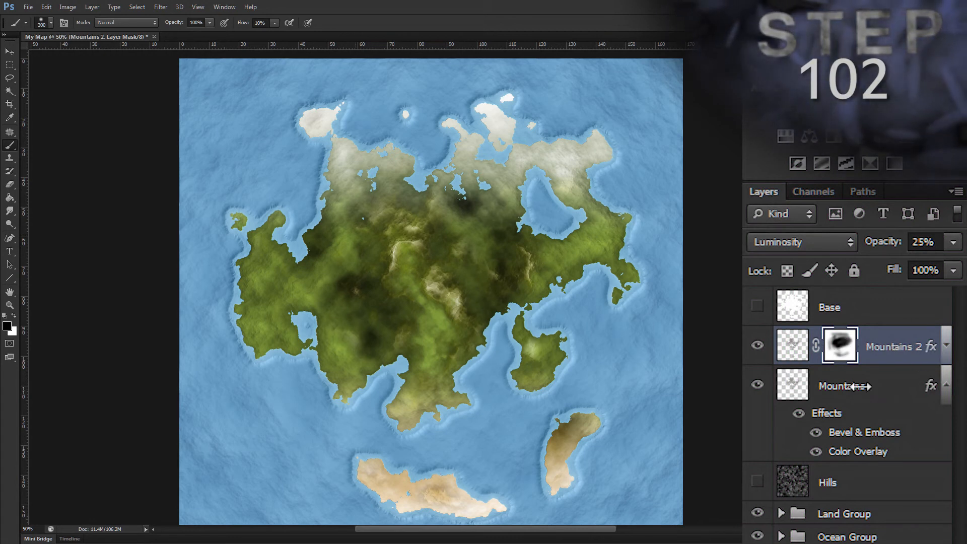
Step: Paint white on the Mountains 2 mask over the central land, and black along the western and southern land
{"action": "key", "text": "x"}
{"action": "mouse_move", "coordinate": [306, 257]}
{"action": "left_mouse_down"}
{"action": "mouse_move", "coordinate": [417, 222]}
{"action": "mouse_move", "coordinate": [515, 251]}
{"action": "mouse_move", "coordinate": [300, 263]}
{"action": "left_mouse_up"}
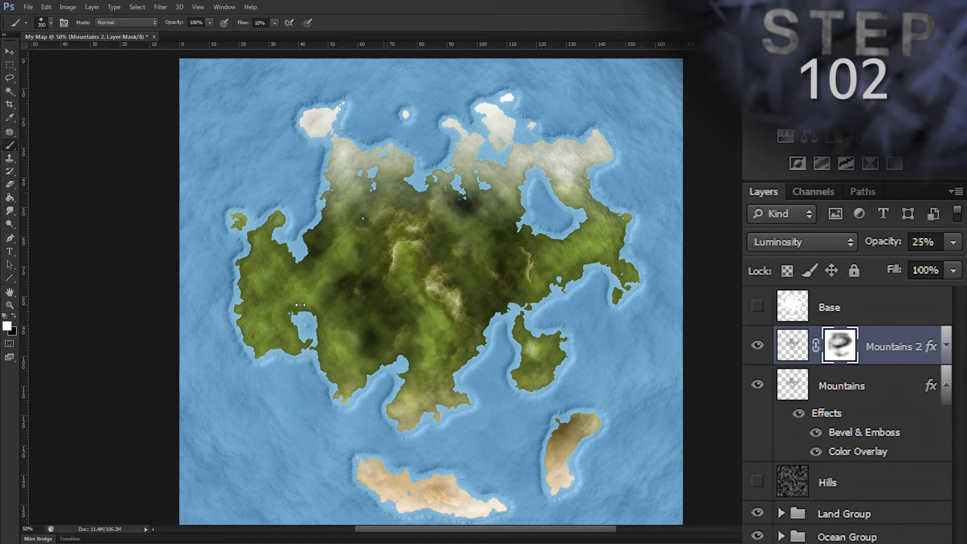
{"action": "mouse_move", "coordinate": [438, 289]}
{"action": "left_mouse_down"}
{"action": "mouse_move", "coordinate": [304, 199]}
{"action": "mouse_move", "coordinate": [322, 195]}
{"action": "left_mouse_up"}
{"action": "key", "text": "x"}
{"action": "mouse_move", "coordinate": [266, 342]}
{"action": "left_mouse_down"}
{"action": "mouse_move", "coordinate": [233, 227]}
{"action": "mouse_move", "coordinate": [256, 351]}
{"action": "left_mouse_up"}
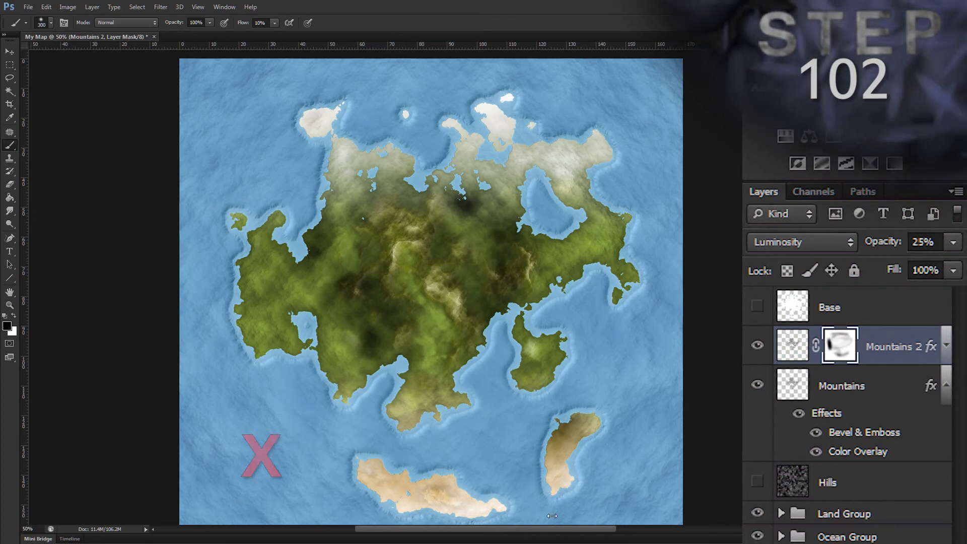
{"action": "mouse_move", "coordinate": [255, 371]}
{"action": "left_mouse_down"}
{"action": "mouse_move", "coordinate": [178, 232]}
{"action": "mouse_move", "coordinate": [346, 408]}
{"action": "mouse_move", "coordinate": [644, 404]}
{"action": "mouse_move", "coordinate": [534, 467]}
{"action": "left_mouse_up"}
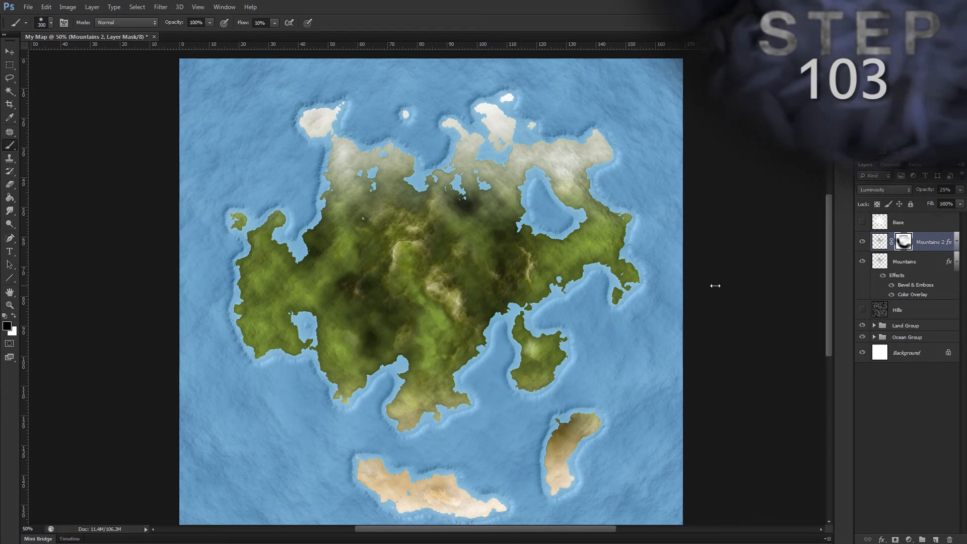
Step: Duplicate the Mountains 2 layer as "Mountains 3" with Pin Light blend mode and 25% opacity
{"action": "key", "text": "ctrl+alt+j"}
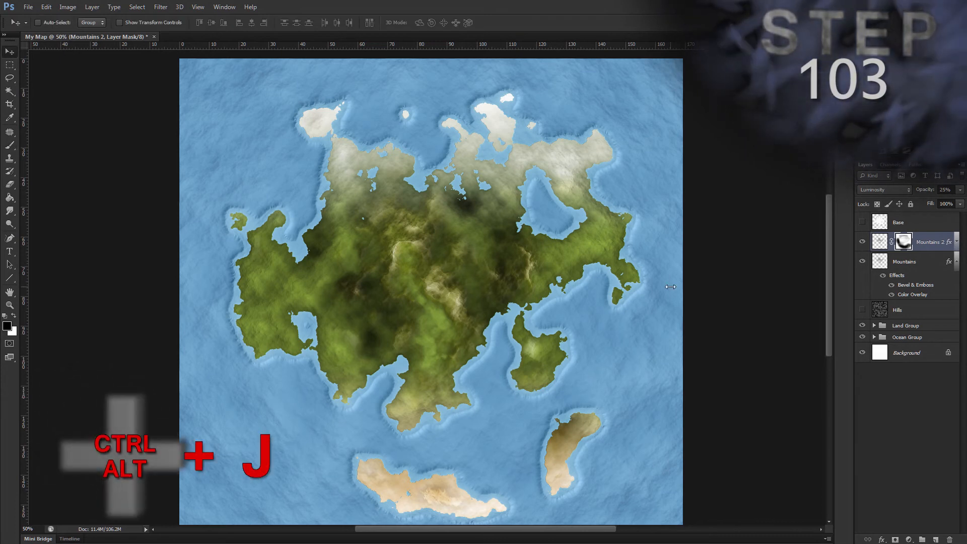
{"action": "type", "text": "Mountains 3"}
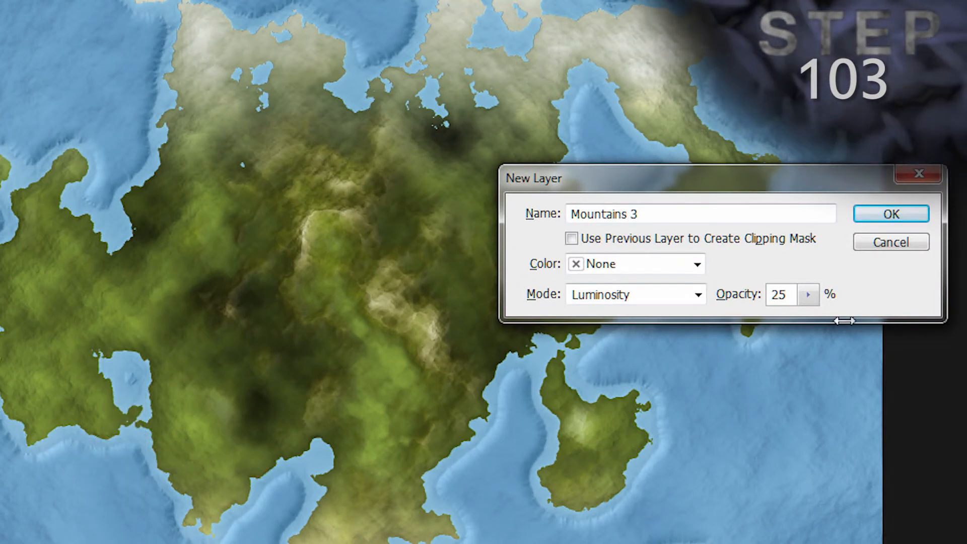
{"action": "left_click", "coordinate": [697, 294]}
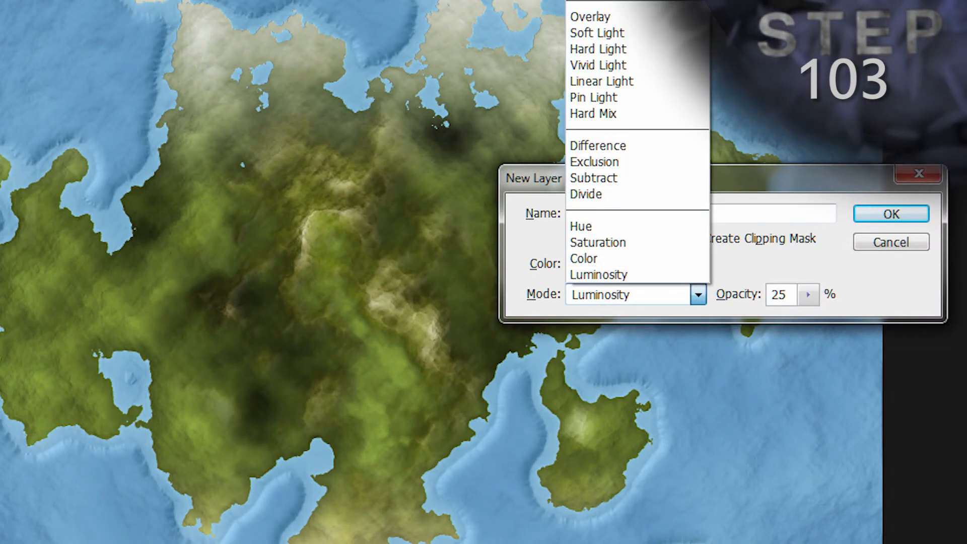
{"action": "left_click", "coordinate": [597, 97]}
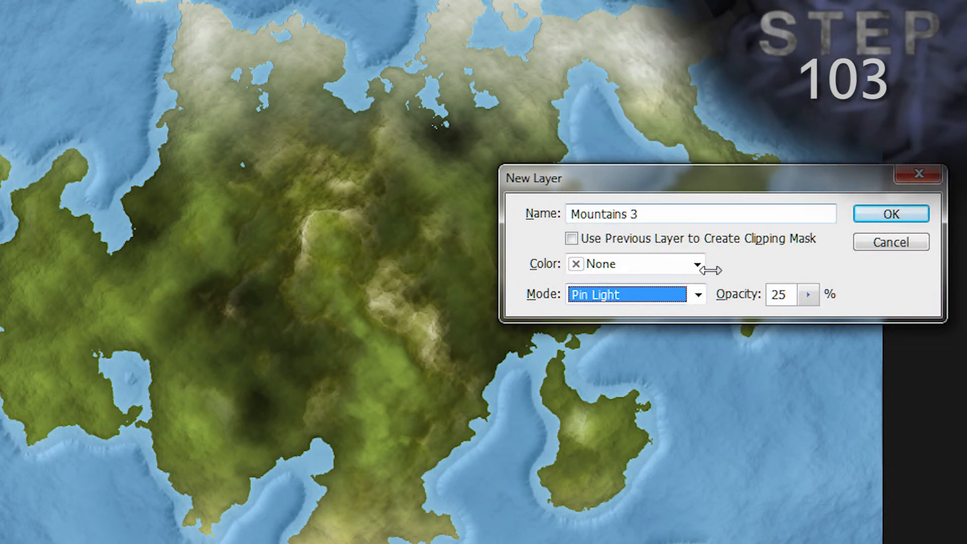
{"action": "left_click", "coordinate": [737, 294]}
{"action": "key", "text": "Return"}
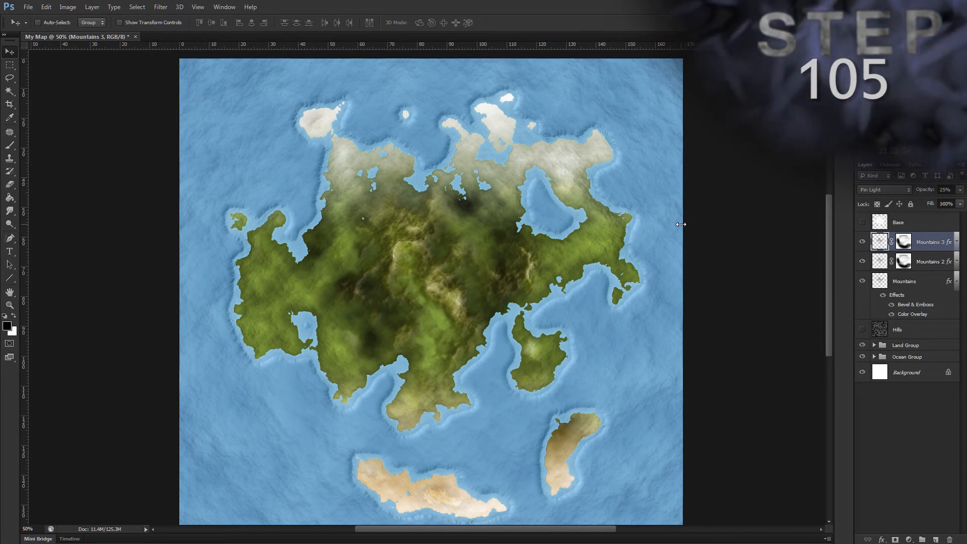
Step: Set the Mountains 3 layer's Bevel & Emboss to 100% depth, 13 px size and 1 px soften
{"action": "key", "text": "alt"}
{"action": "key", "text": "l"}
{"action": "key", "text": "y"}
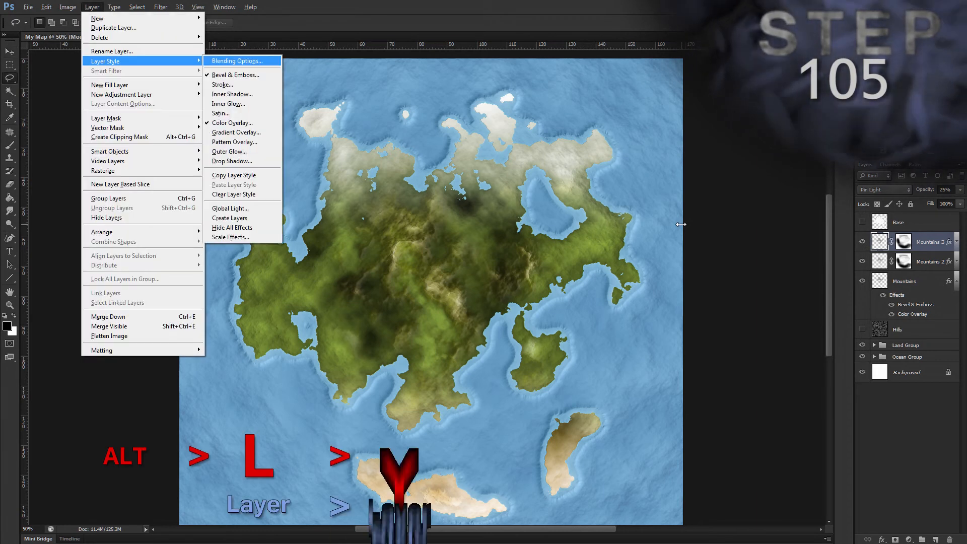
{"action": "key", "text": "c"}
{"action": "key", "text": "b"}
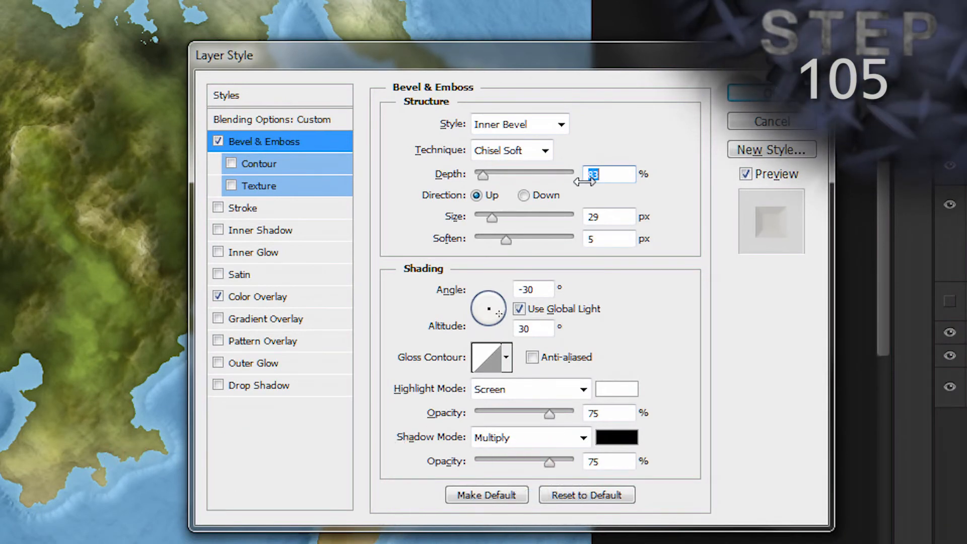
{"action": "type", "text": "100"}
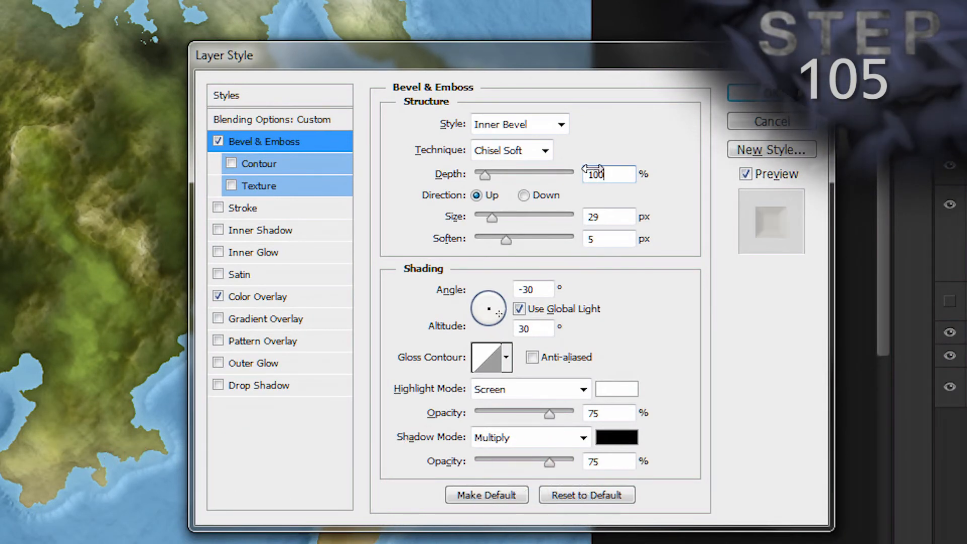
{"action": "double_click", "coordinate": [606, 216]}
{"action": "type", "text": "1"}
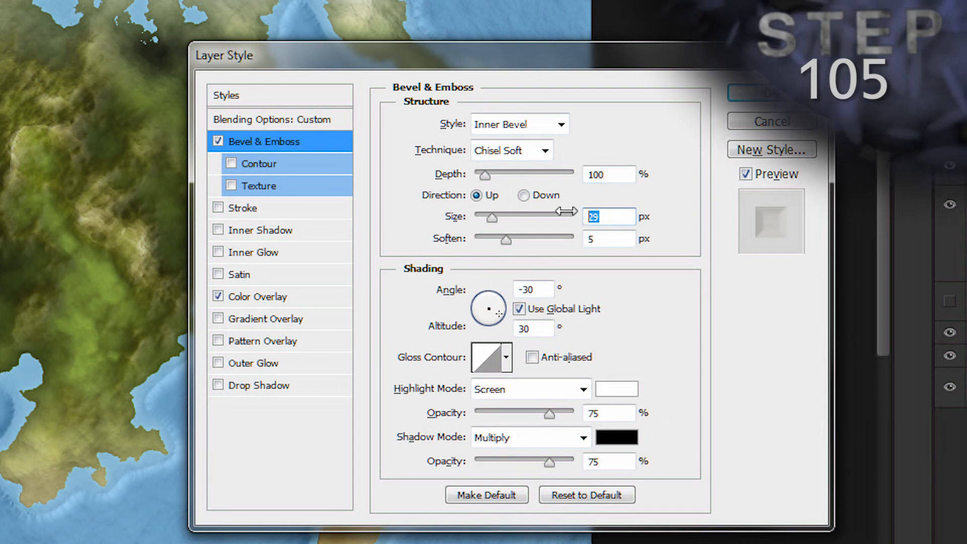
{"action": "type", "text": "3"}
{"action": "key", "text": "Tab"}
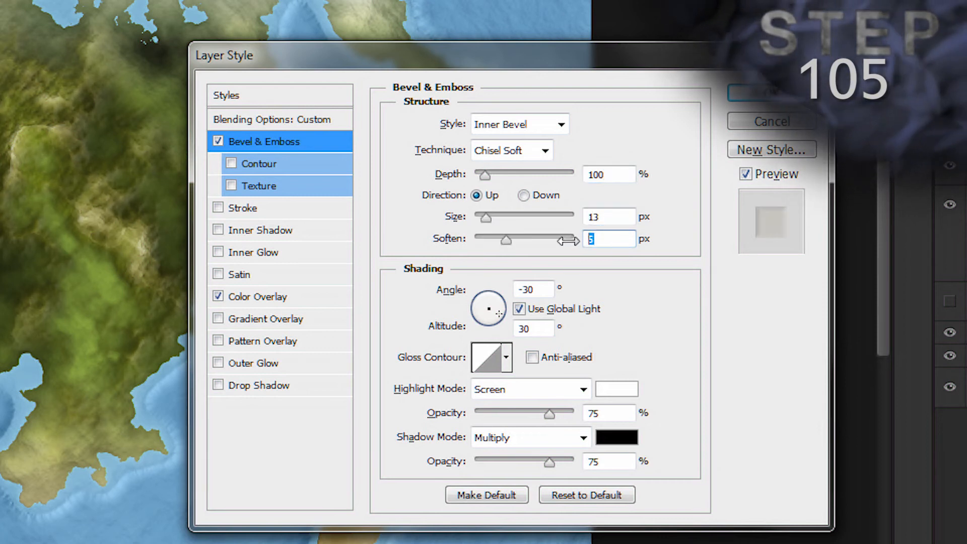
{"action": "type", "text": "1"}
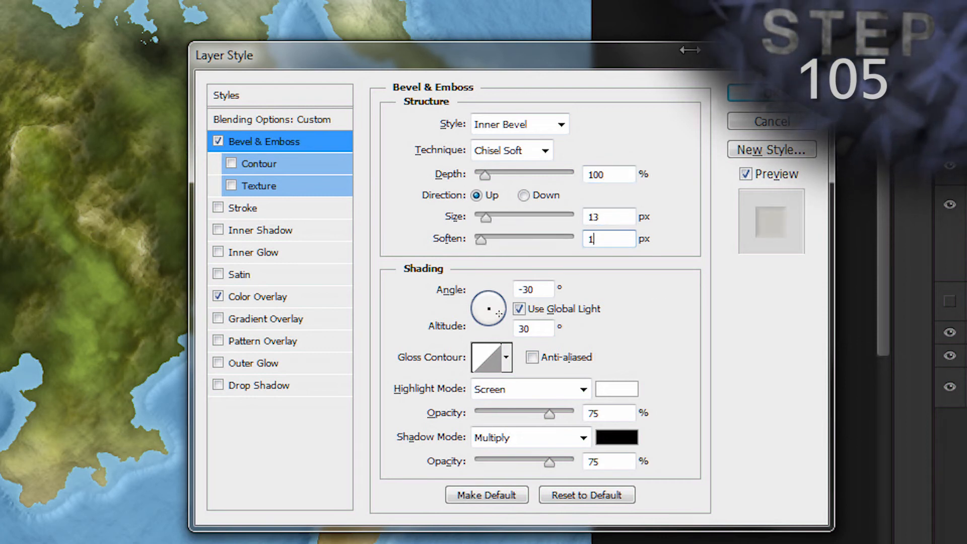
{"action": "key", "text": "Return"}
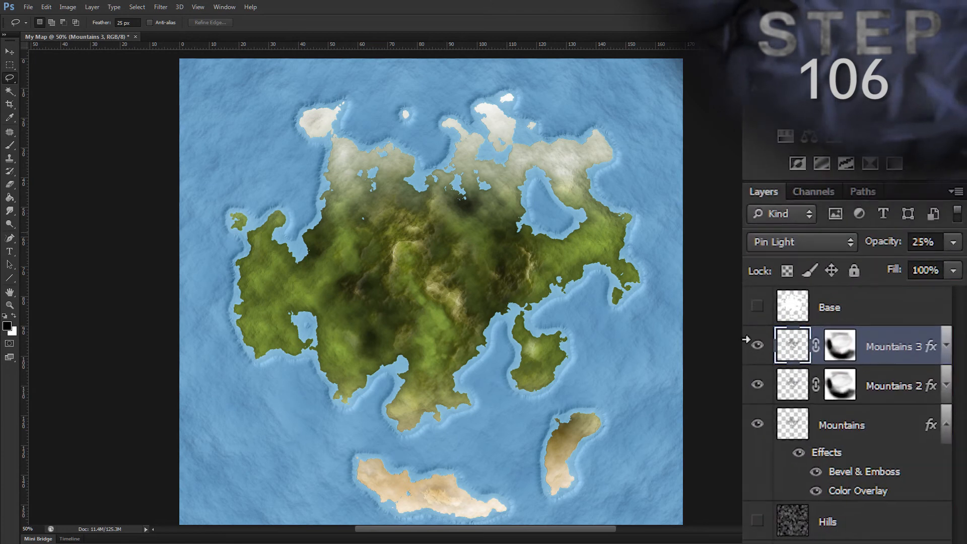
Step: Paint black with the Brush tool on the Mountains 3 layer's mask over the western and central land
{"action": "left_click", "coordinate": [904, 246]}
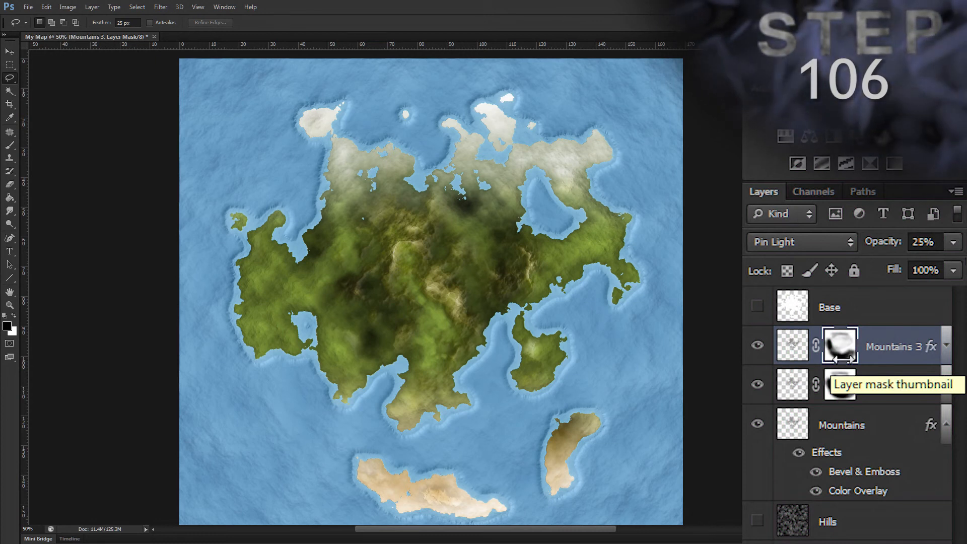
{"action": "left_click_drag", "start_coordinate": [848, 346], "coordinate": [839, 385]}
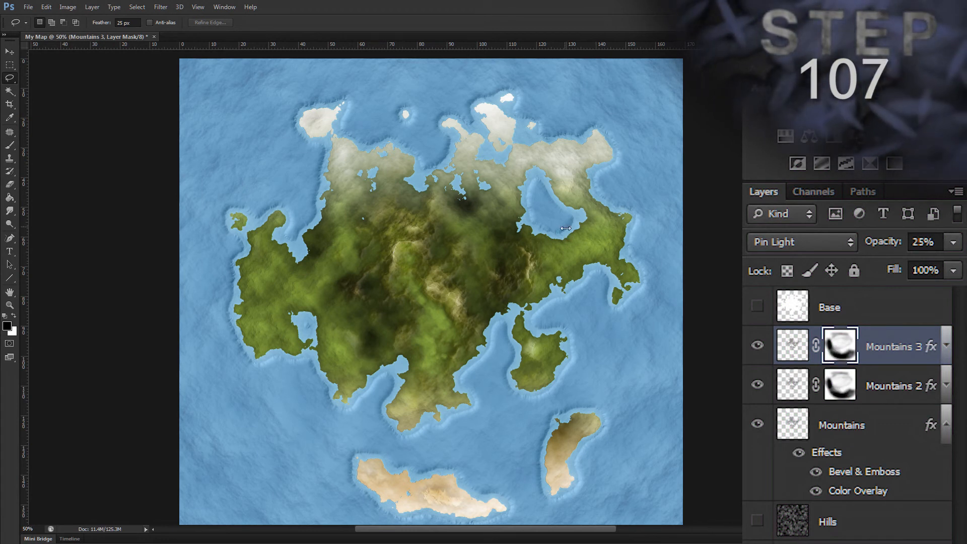
{"action": "key", "text": "b"}
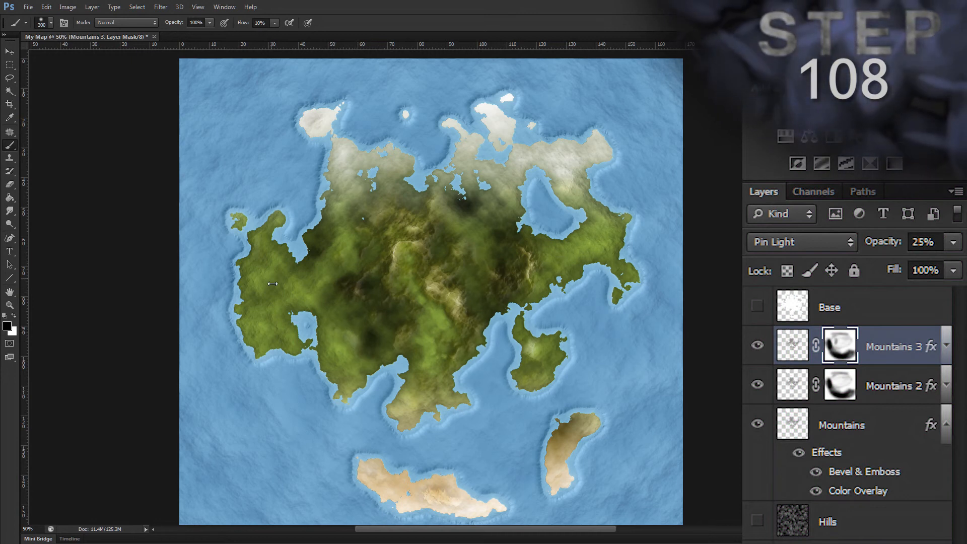
{"action": "mouse_move", "coordinate": [369, 274]}
{"action": "left_mouse_down"}
{"action": "mouse_move", "coordinate": [363, 236]}
{"action": "mouse_move", "coordinate": [401, 324]}
{"action": "mouse_move", "coordinate": [381, 297]}
{"action": "mouse_move", "coordinate": [377, 221]}
{"action": "left_mouse_up"}
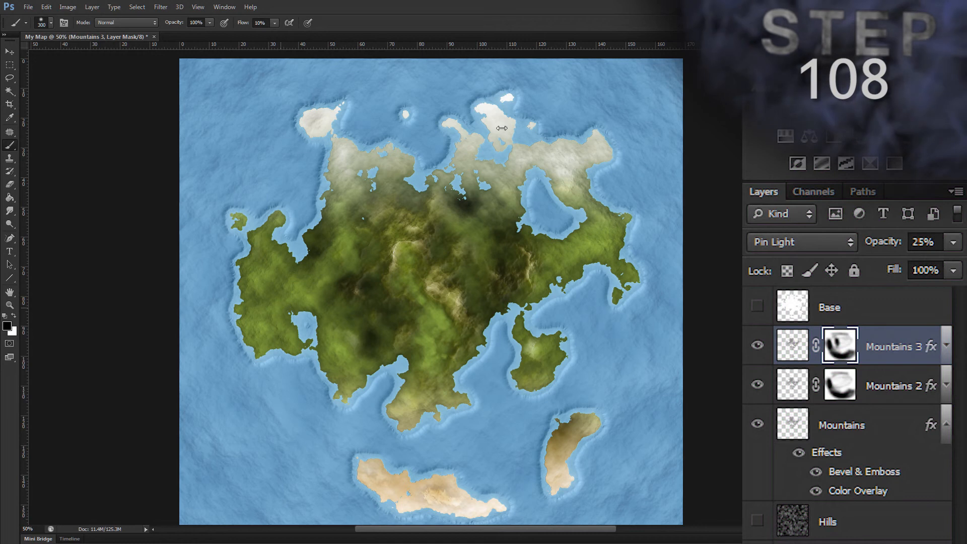
{"action": "mouse_move", "coordinate": [406, 327]}
{"action": "left_mouse_down"}
{"action": "mouse_move", "coordinate": [439, 169]}
{"action": "mouse_move", "coordinate": [380, 292]}
{"action": "mouse_move", "coordinate": [390, 357]}
{"action": "left_mouse_up"}
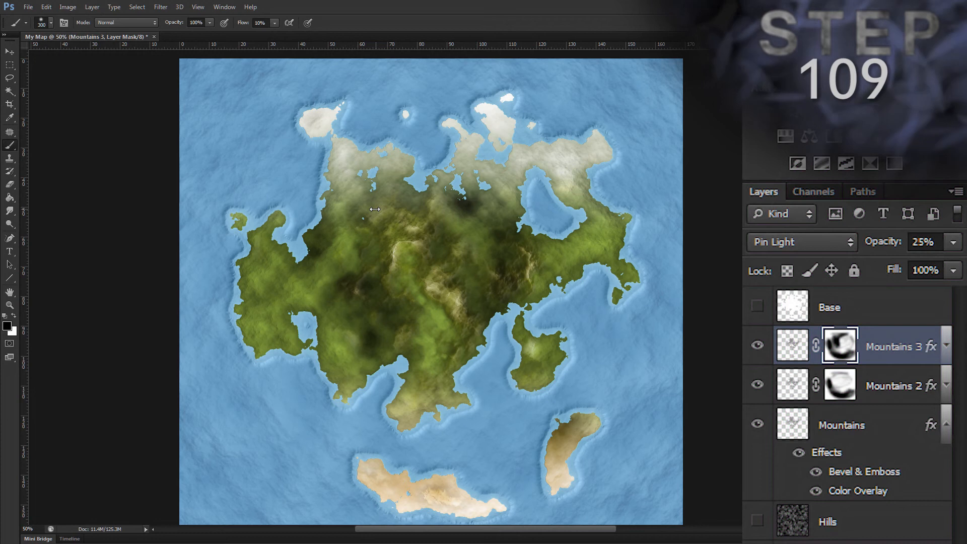
Step: Group the Mountains, Mountains 2 and Mountains 3 layers and name the group "Mountains Group"
{"action": "key", "text": "v"}
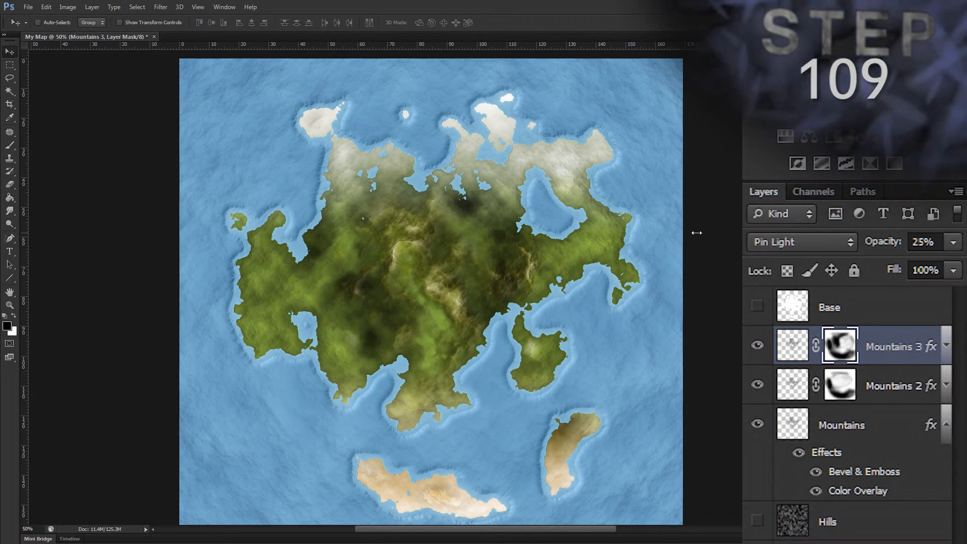
{"action": "left_click", "coordinate": [898, 424]}
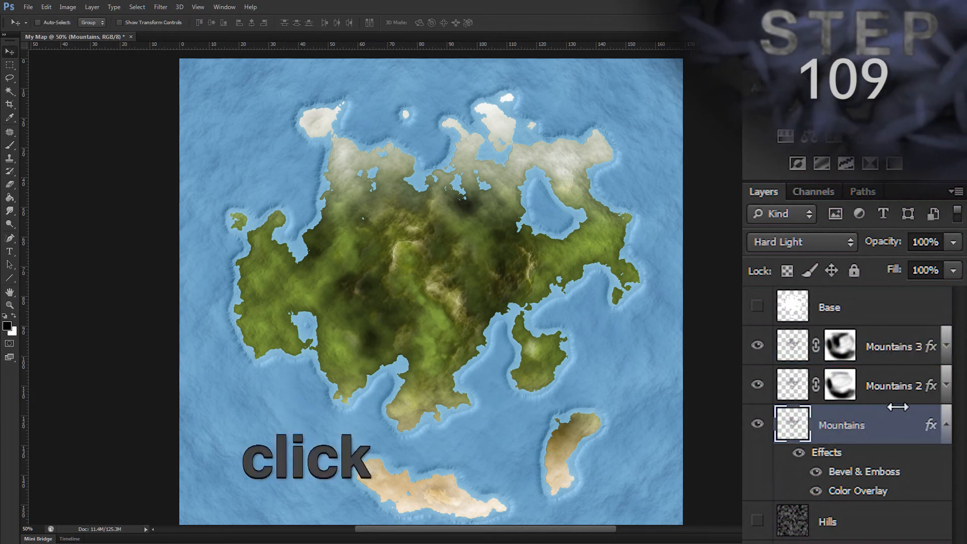
{"action": "left_click", "coordinate": [889, 386], "text": "ctrl"}
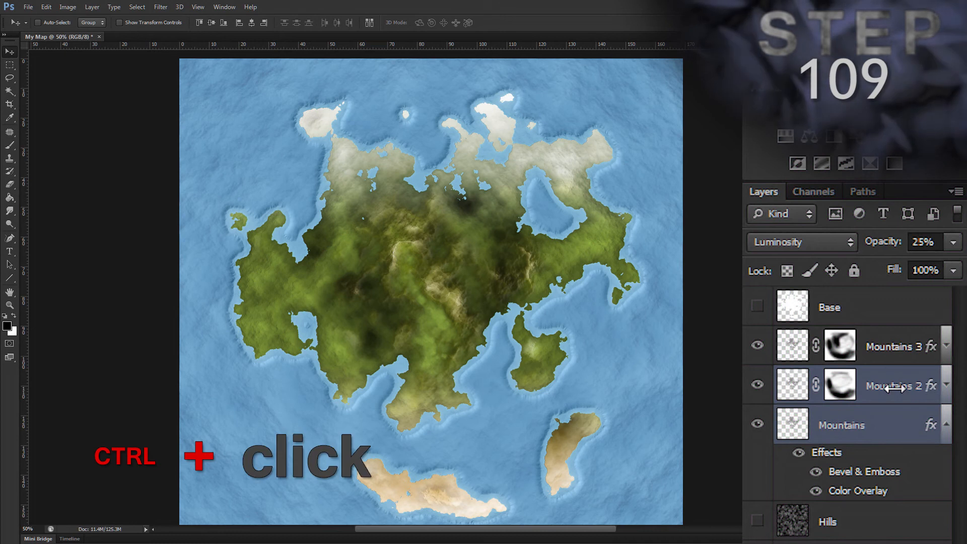
{"action": "left_click", "coordinate": [898, 345], "text": "ctrl"}
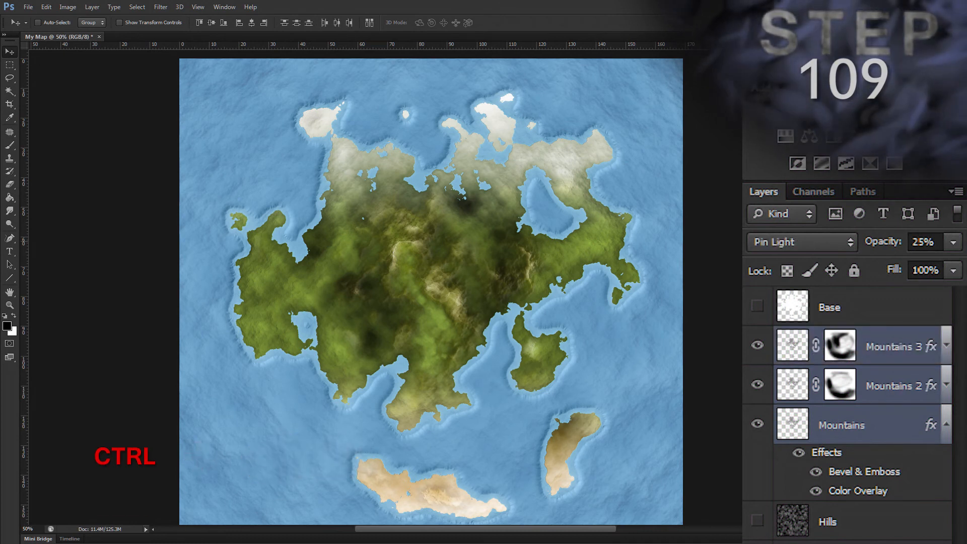
{"action": "key", "text": "ctrl+g"}
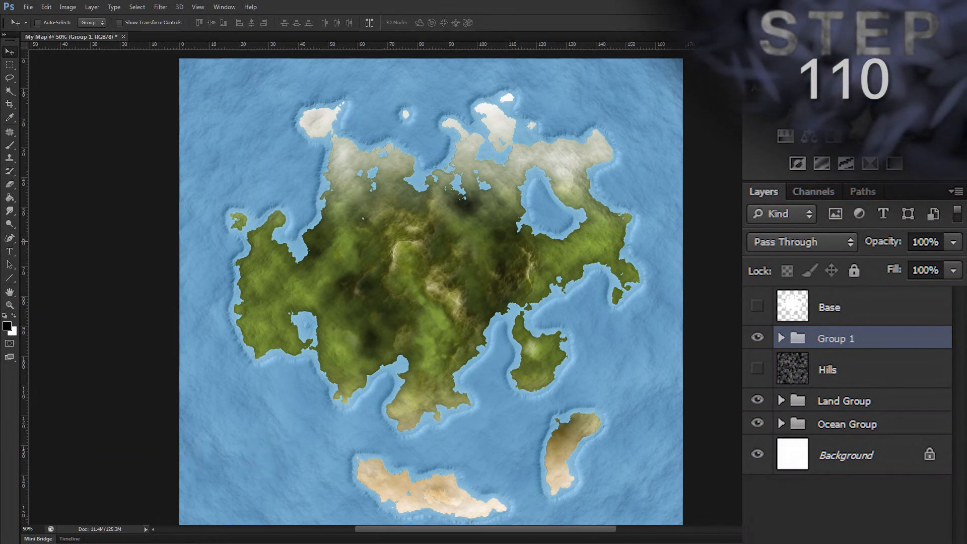
{"action": "double_click", "coordinate": [839, 340]}
{"action": "type", "text": "M"}
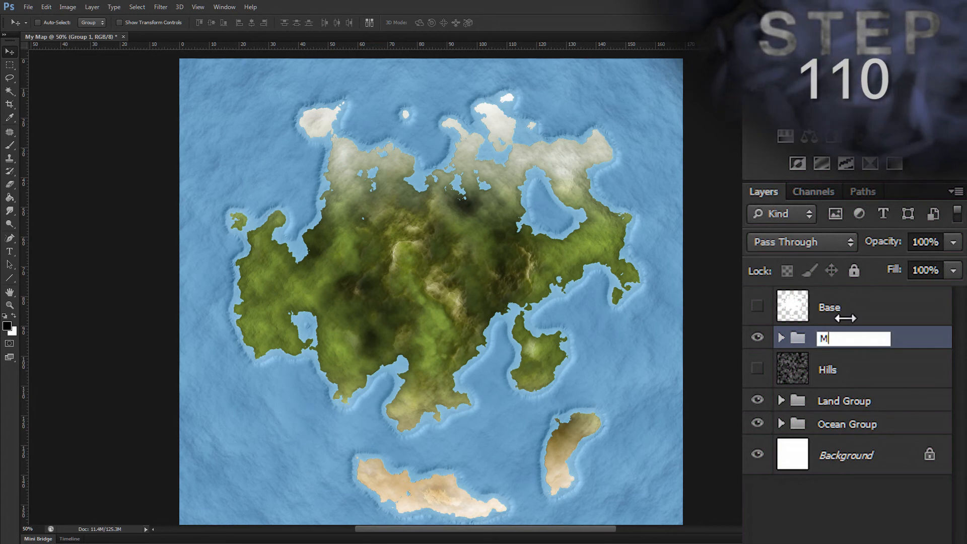
{"action": "type", "text": "ountains Group"}
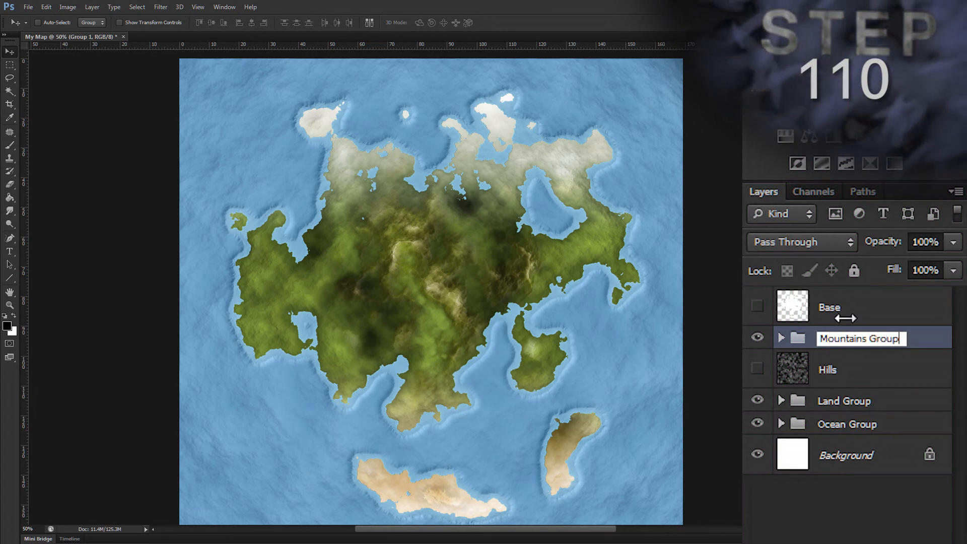
{"action": "key", "text": "Return"}
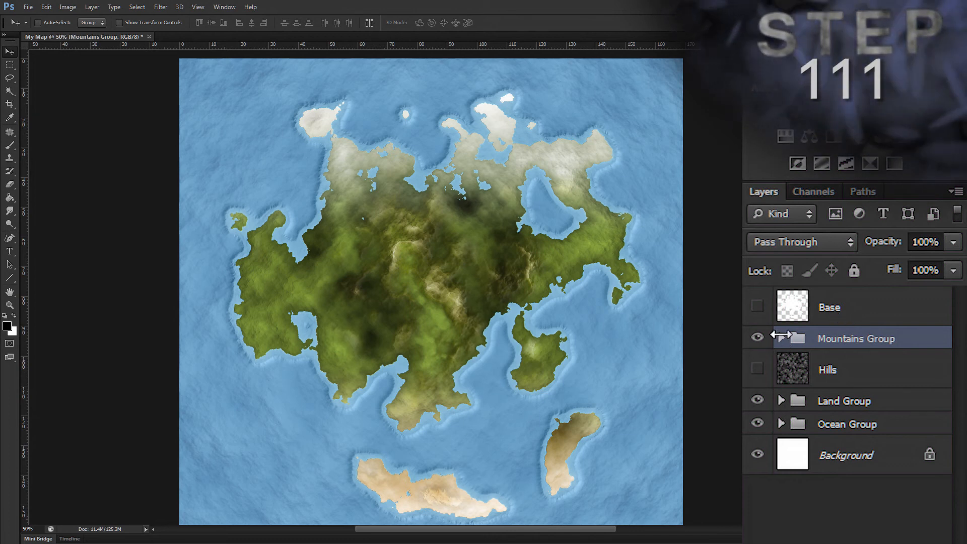
Step: Compare the terrain with the Mountains 2 and Mountains 3 layers hidden and shown inside the Mountains Group
{"action": "left_click", "coordinate": [780, 338]}
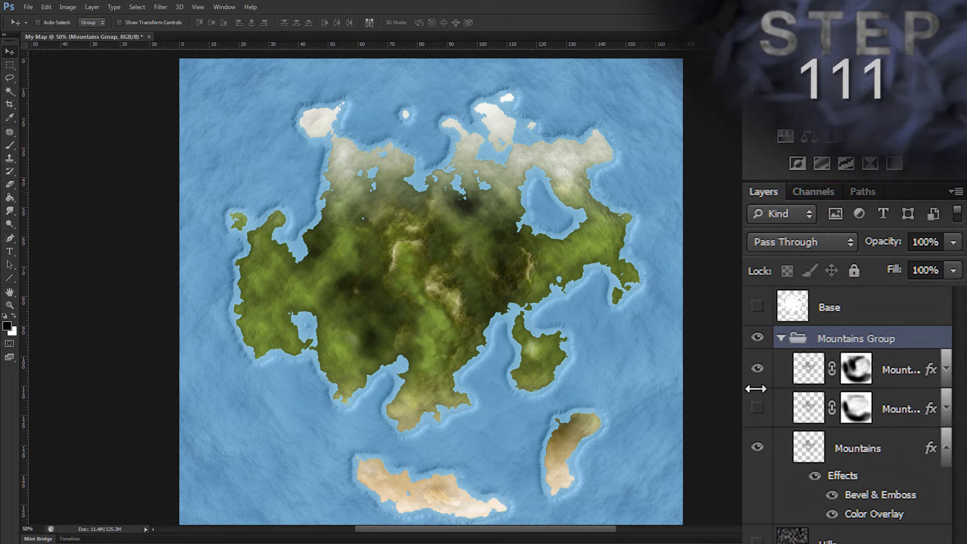
{"action": "left_click_drag", "start_coordinate": [756, 400], "coordinate": [757, 377]}
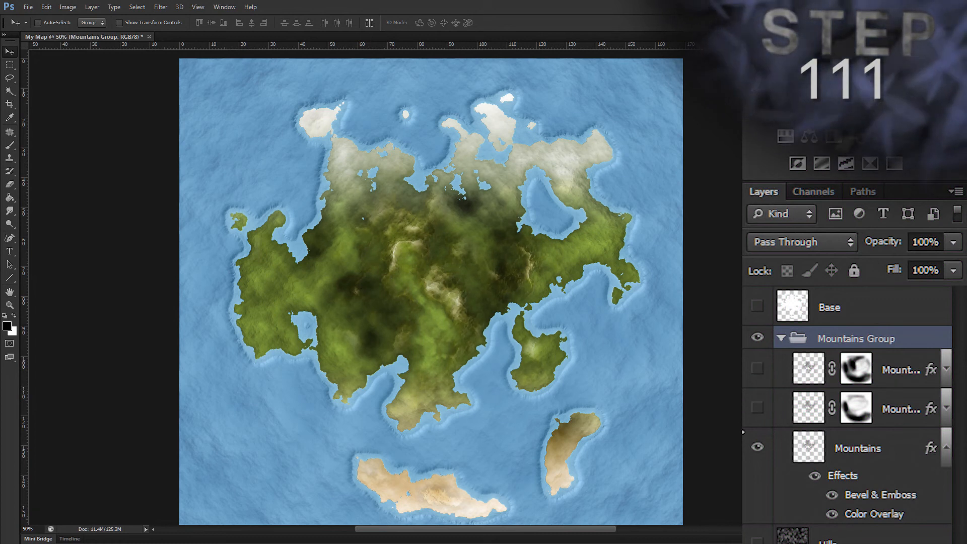
{"action": "left_click_drag", "start_coordinate": [754, 409], "coordinate": [755, 369]}
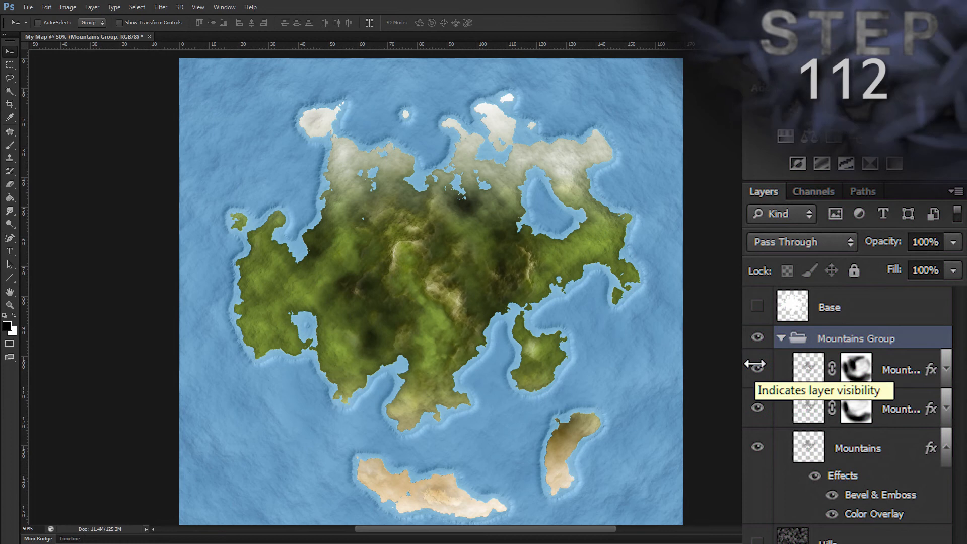
{"action": "left_click", "coordinate": [780, 337]}
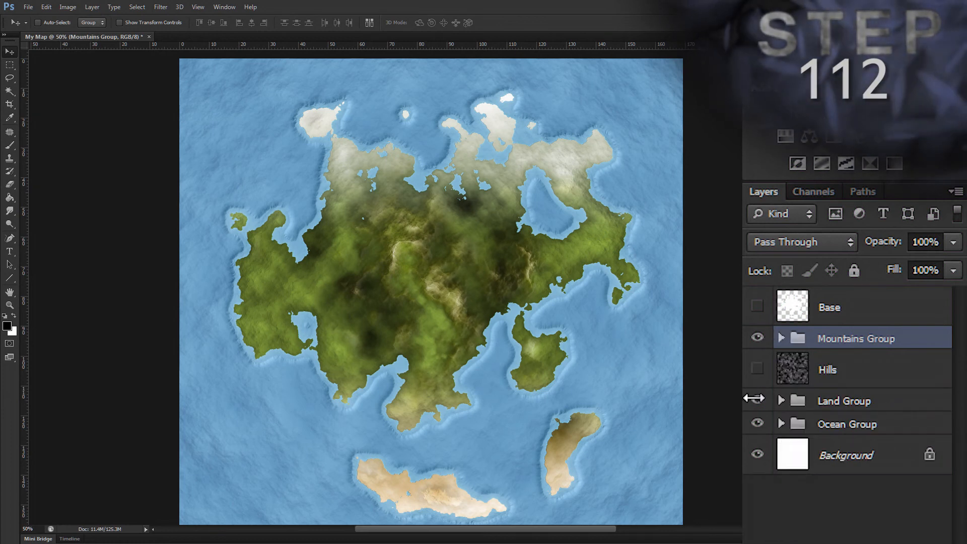
Step: Hide the Mountains Group, then show the Hills layer and make it the active layer
{"action": "left_click", "coordinate": [757, 337]}
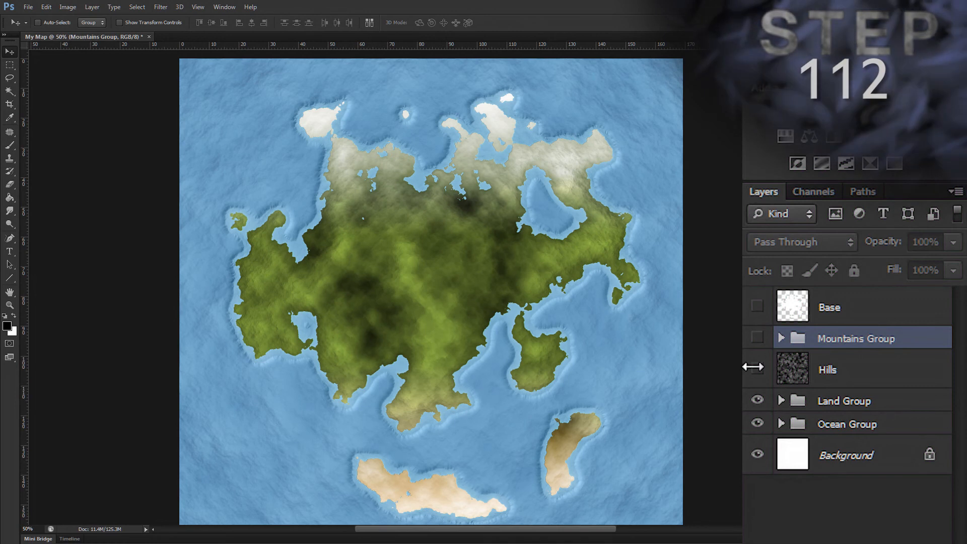
{"action": "left_click", "coordinate": [755, 367]}
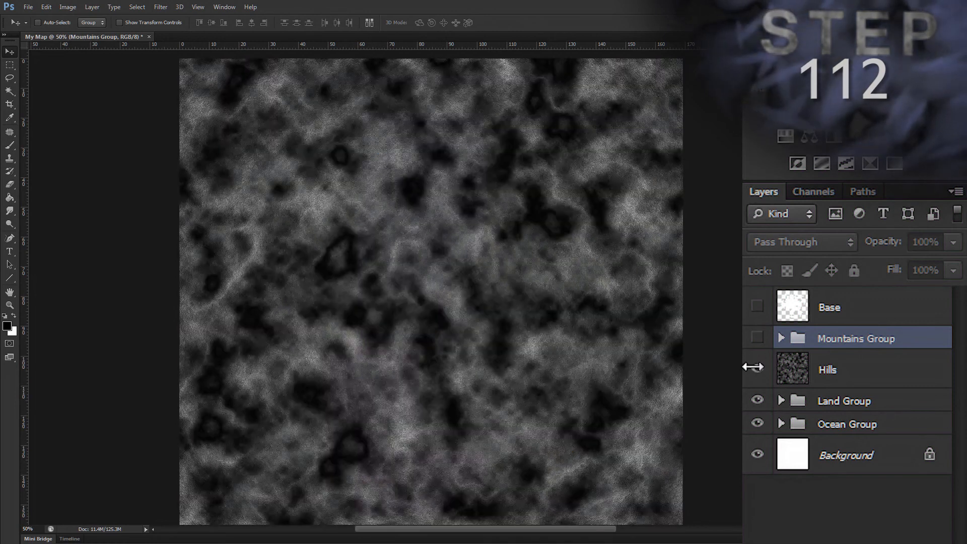
{"action": "left_click", "coordinate": [871, 366]}
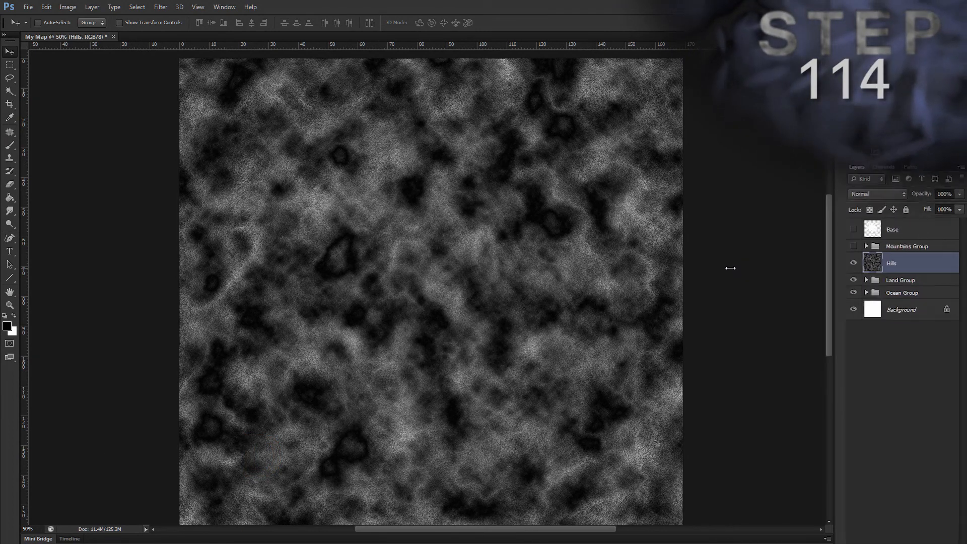
Step: Select the Hills layer's sampled colours with Color Range at fuzziness 150, delete the selected pixels and deselect
{"action": "key", "text": "alt"}
{"action": "key", "text": "s"}
{"action": "key", "text": "c"}
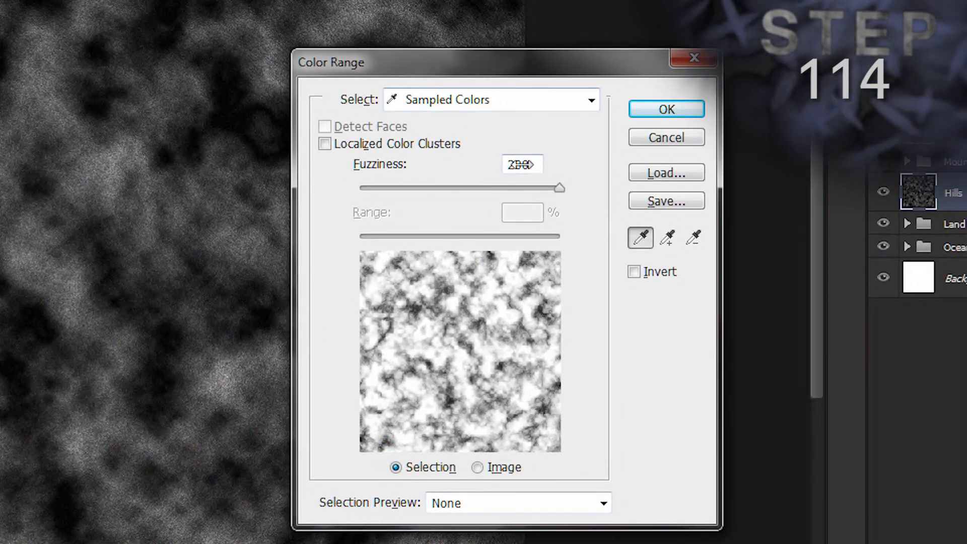
{"action": "double_click", "coordinate": [521, 164]}
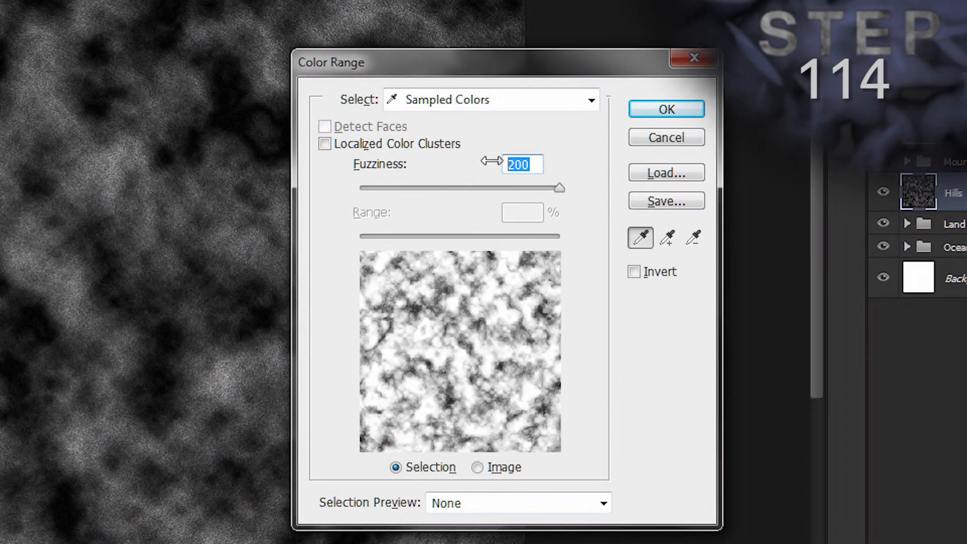
{"action": "type", "text": "150"}
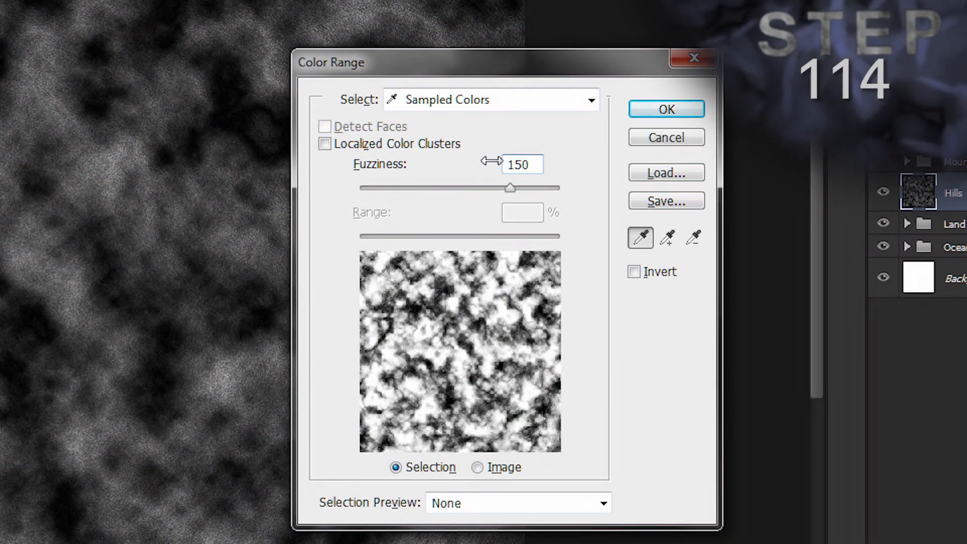
{"action": "left_click", "coordinate": [635, 109]}
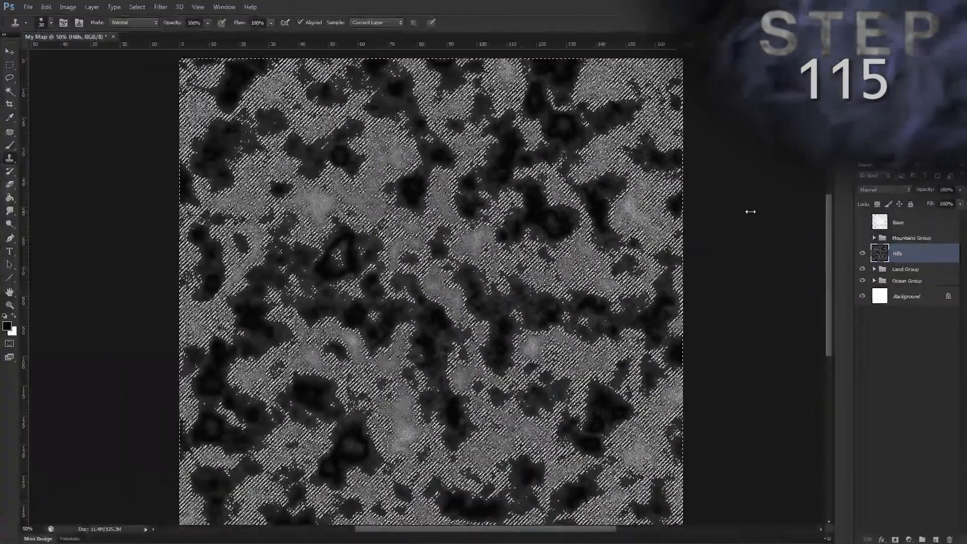
{"action": "key", "text": "Delete"}
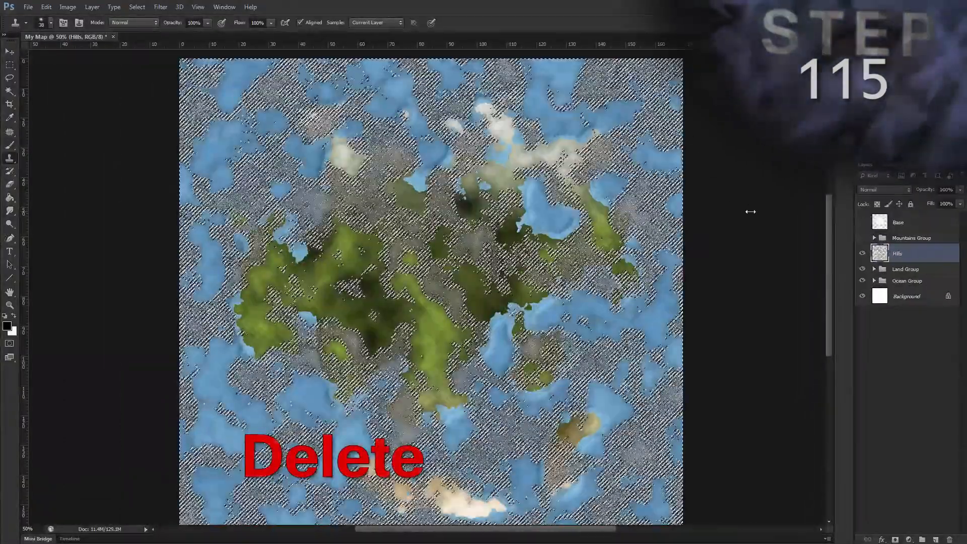
{"action": "key", "text": "ctrl+d"}
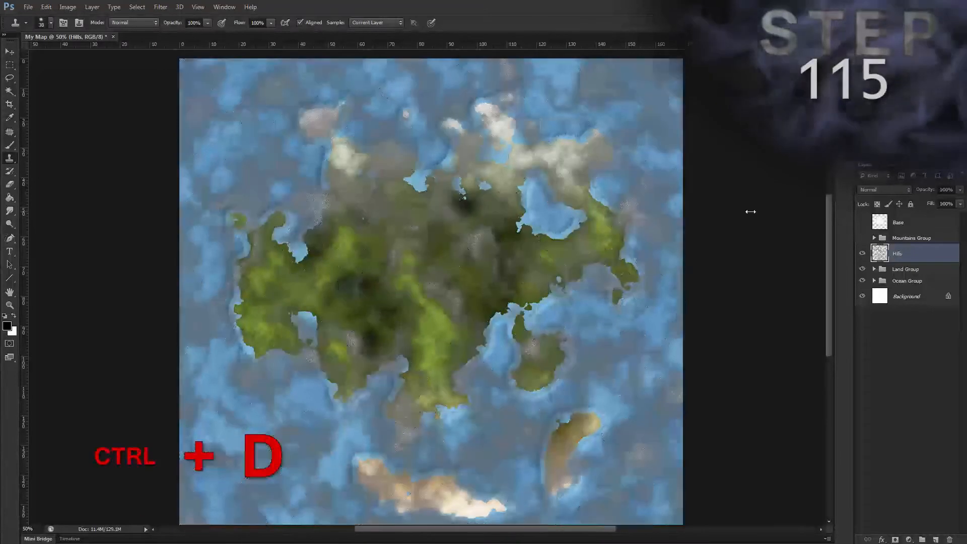
Step: Load the Base layer's land shape as a selection and contract it by 10 pixels, keeping the Hills layer active
{"action": "left_click", "coordinate": [879, 221], "text": "ctrl"}
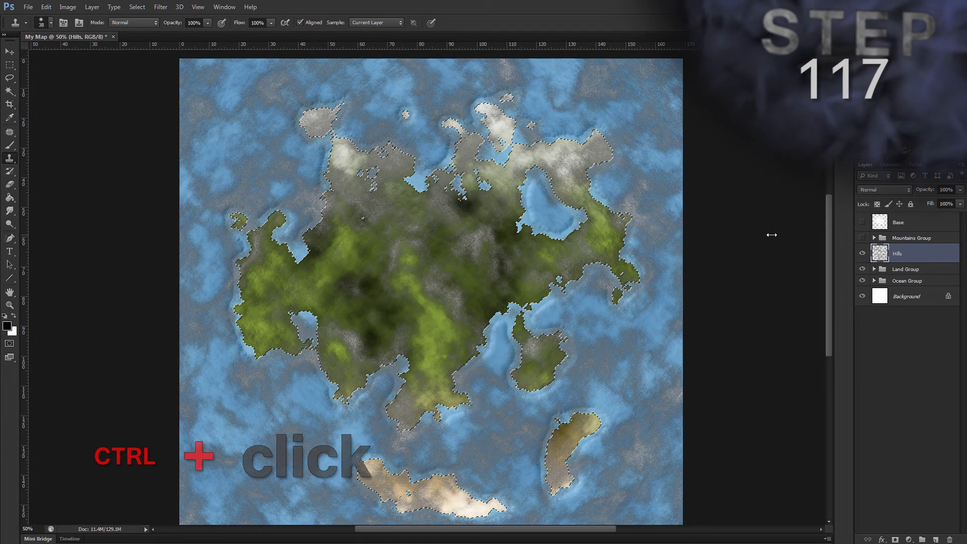
{"action": "key", "text": "alt"}
{"action": "key", "text": "s"}
{"action": "key", "text": "m"}
{"action": "key", "text": "c"}
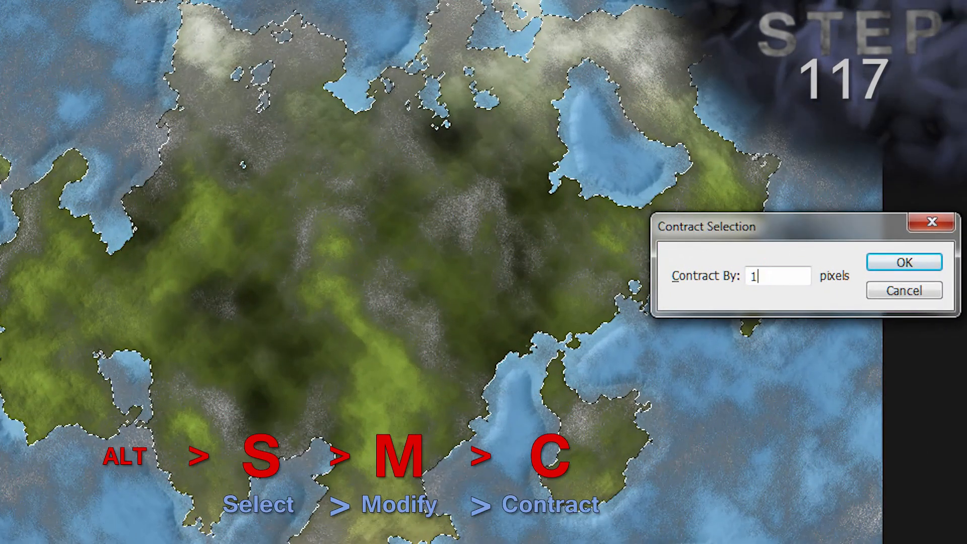
{"action": "type", "text": "10"}
{"action": "key", "text": "Return"}
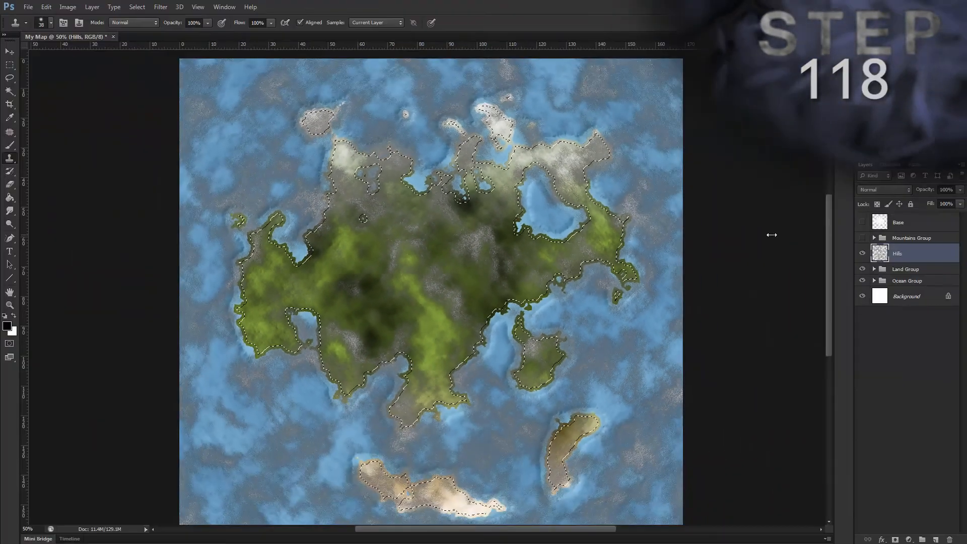
Step: Feather the contracted land selection with a 10 pixel radius
{"action": "key", "text": "alt"}
{"action": "key", "text": "s"}
{"action": "key", "text": "m"}
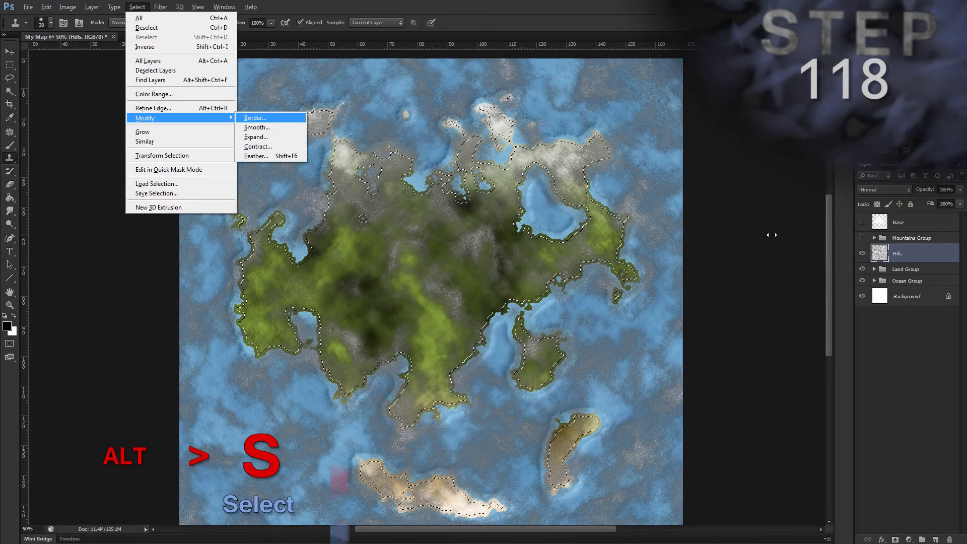
{"action": "type", "text": "f"}
{"action": "type", "text": "10"}
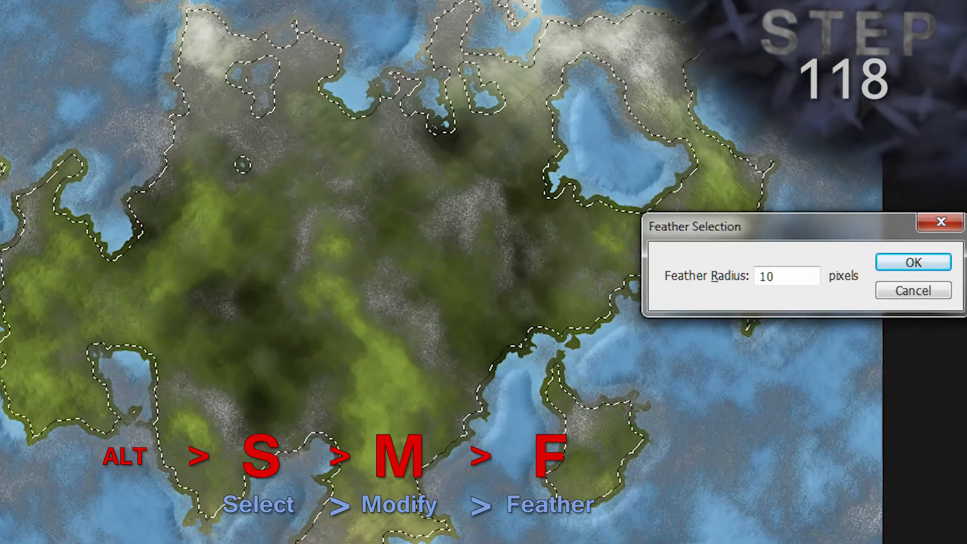
{"action": "key", "text": "Return"}
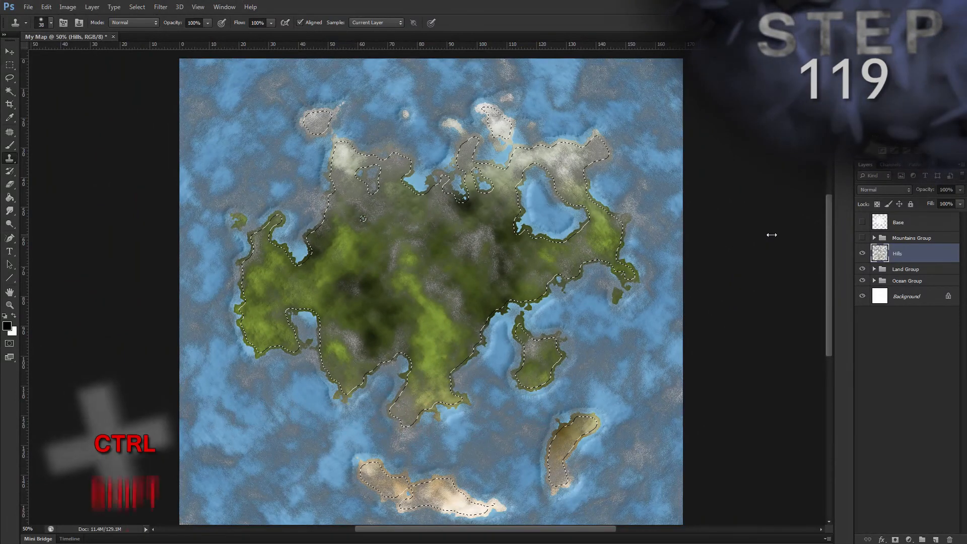
Step: Invert the land selection, delete the Hills texture over the ocean and coastal edges, and deselect
{"action": "key", "text": "ctrl+shift+i"}
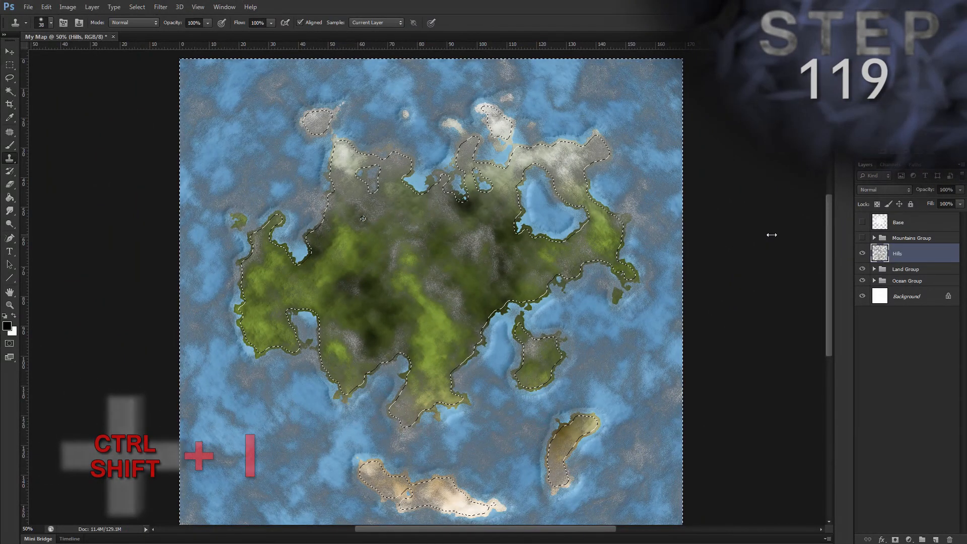
{"action": "key", "text": "Delete"}
{"action": "key", "text": "ctrl+d"}
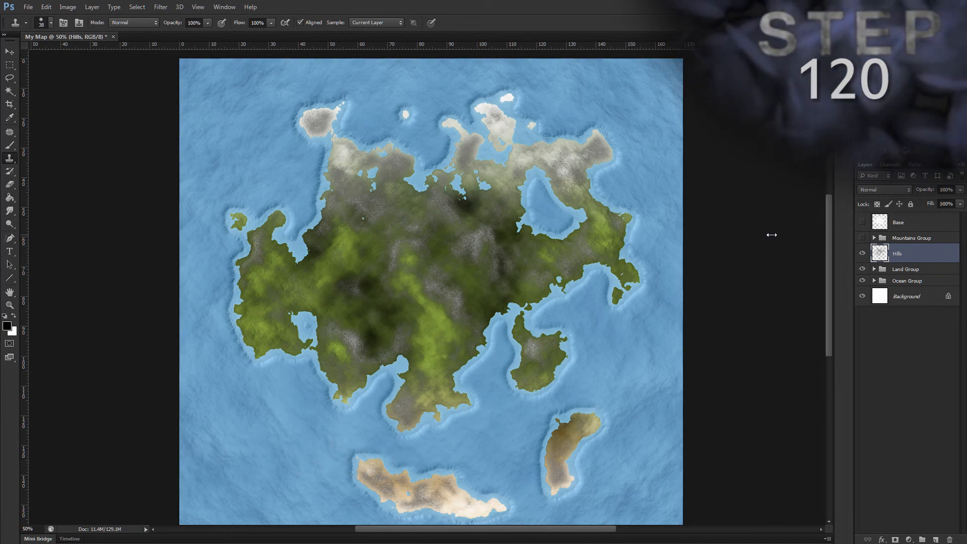
Step: Add a Color Overlay style to the Hills layer with its blend mode set to Soft Light
{"action": "key", "text": "alt"}
{"action": "key", "text": "l"}
{"action": "key", "text": "y"}
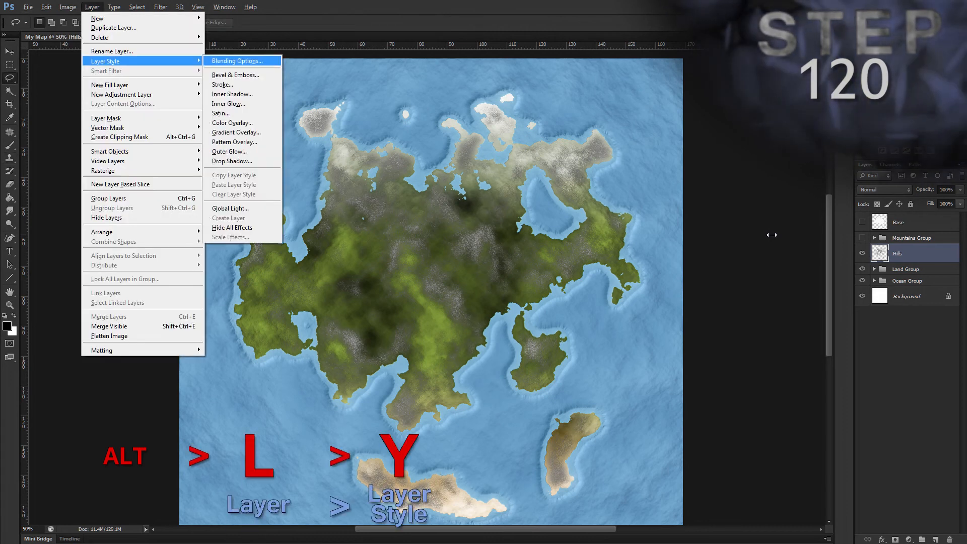
{"action": "key", "text": "m"}
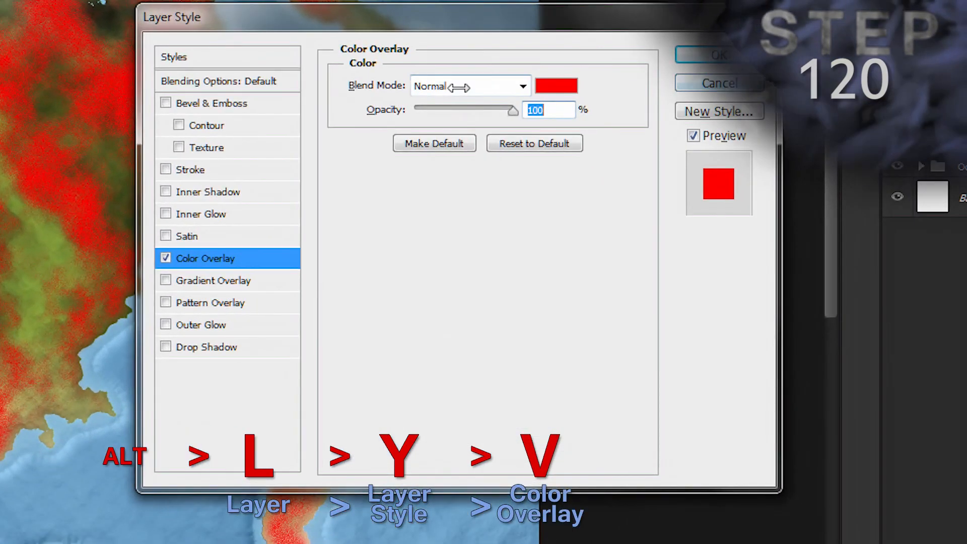
{"action": "left_click", "coordinate": [642, 242]}
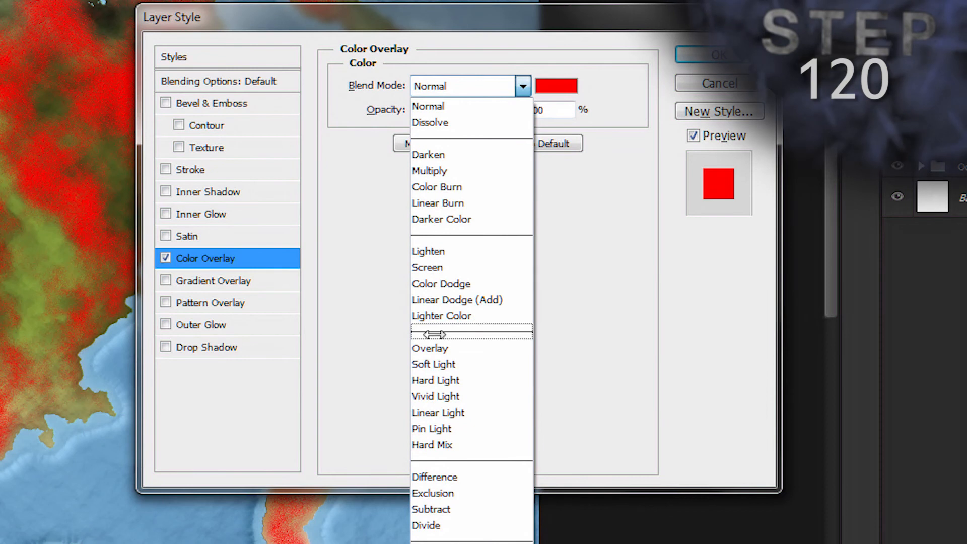
{"action": "left_click", "coordinate": [434, 363]}
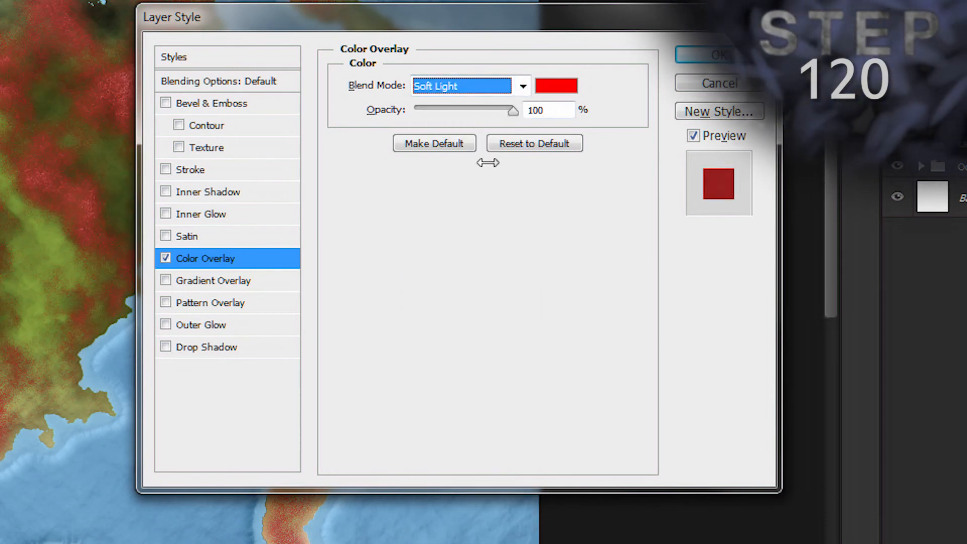
Step: Set the Hills layer's overlay color to 5a461e and apply the Color Overlay style
{"action": "left_click", "coordinate": [559, 83]}
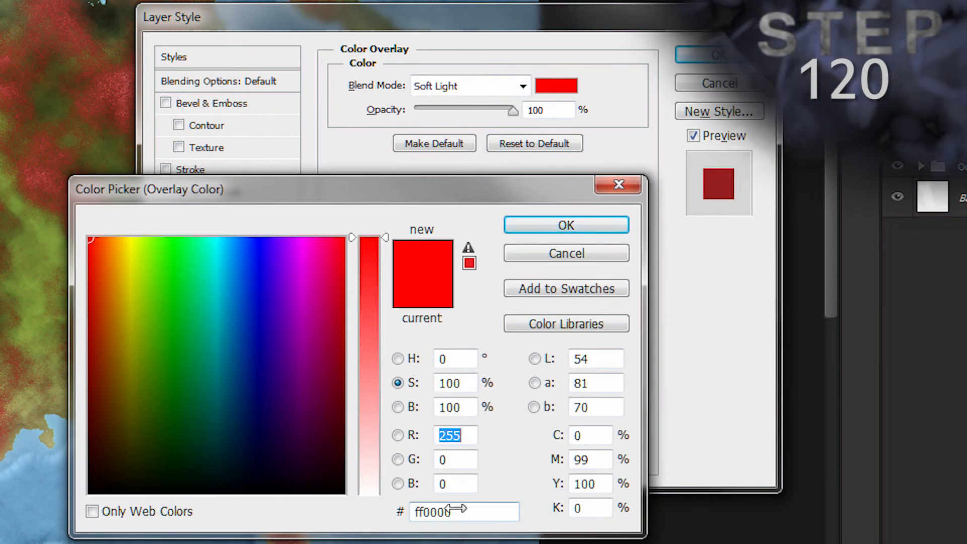
{"action": "left_click", "coordinate": [385, 507]}
{"action": "type", "text": "5a"}
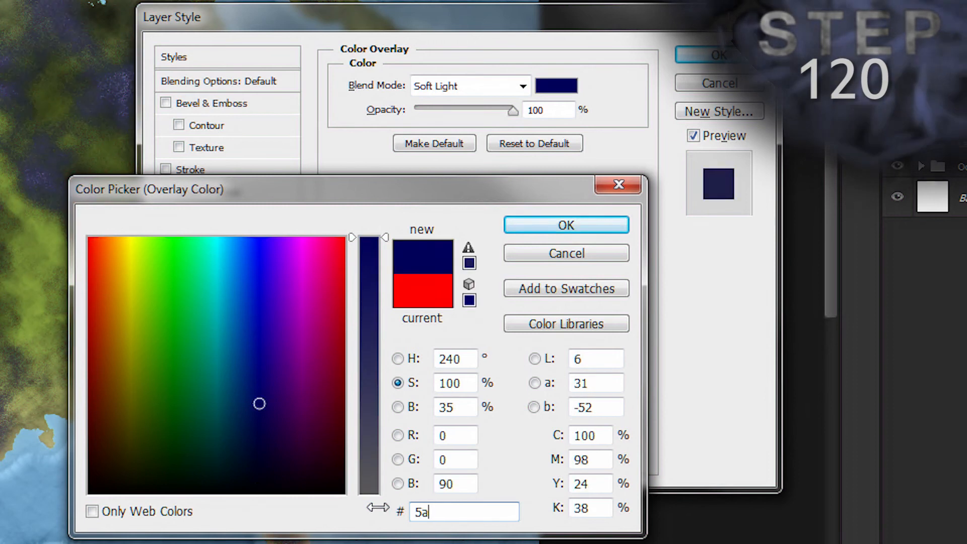
{"action": "type", "text": "461e"}
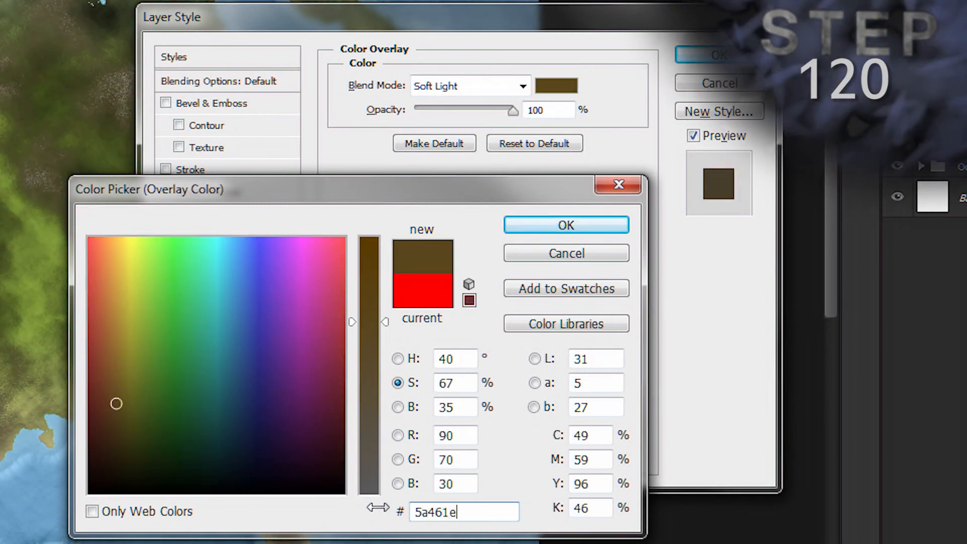
{"action": "key", "text": "Return"}
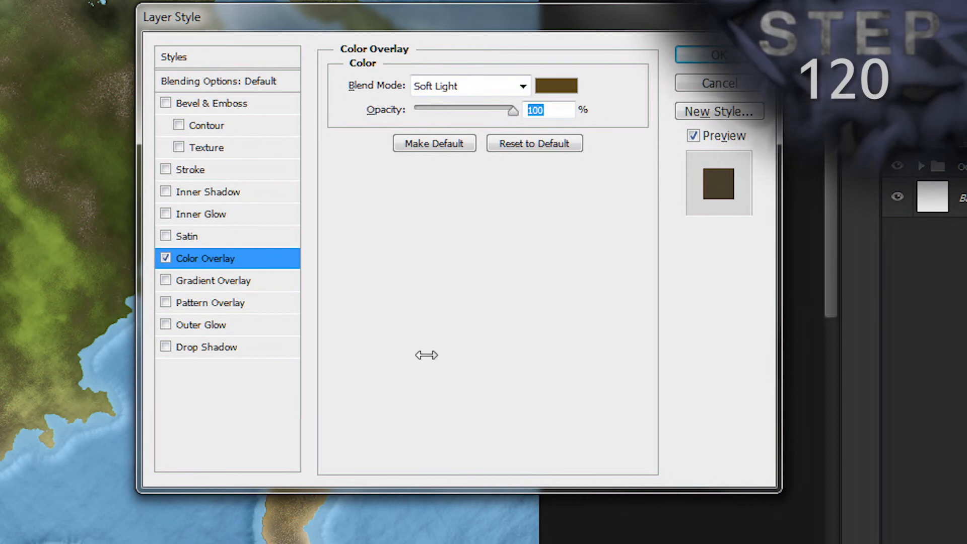
{"action": "left_click", "coordinate": [702, 54]}
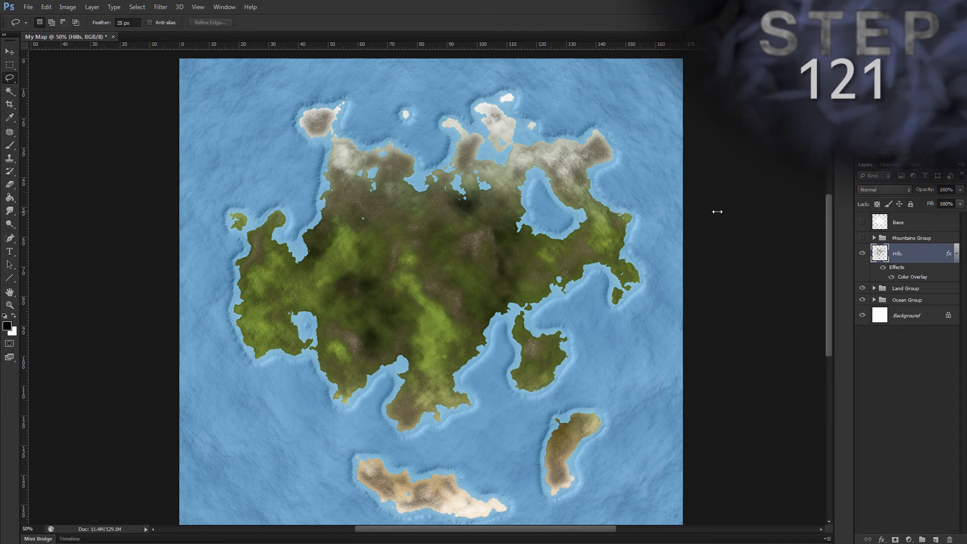
Step: Add a Bevel & Emboss style to the Hills layer with the Emboss style and Chisel Soft technique
{"action": "key", "text": "alt+l"}
{"action": "key", "text": "y"}
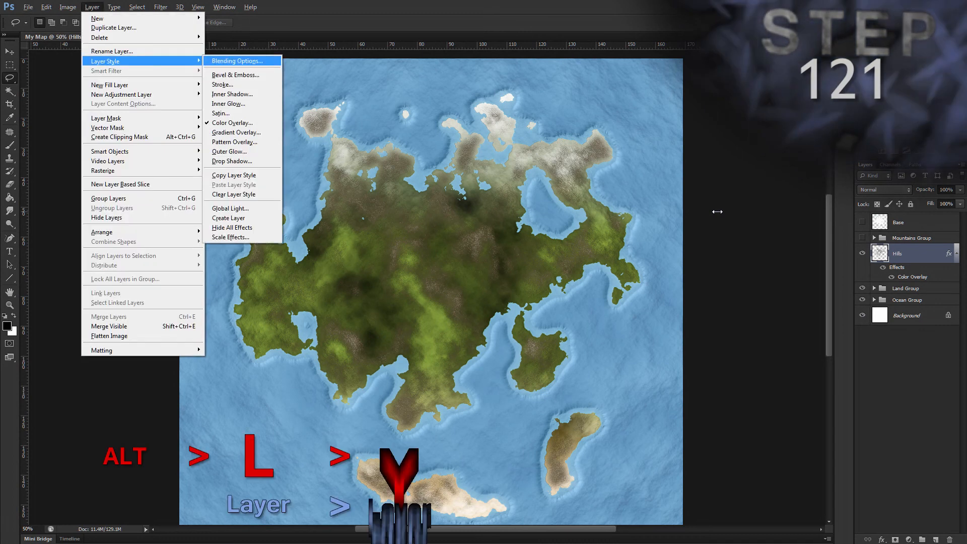
{"action": "key", "text": "b"}
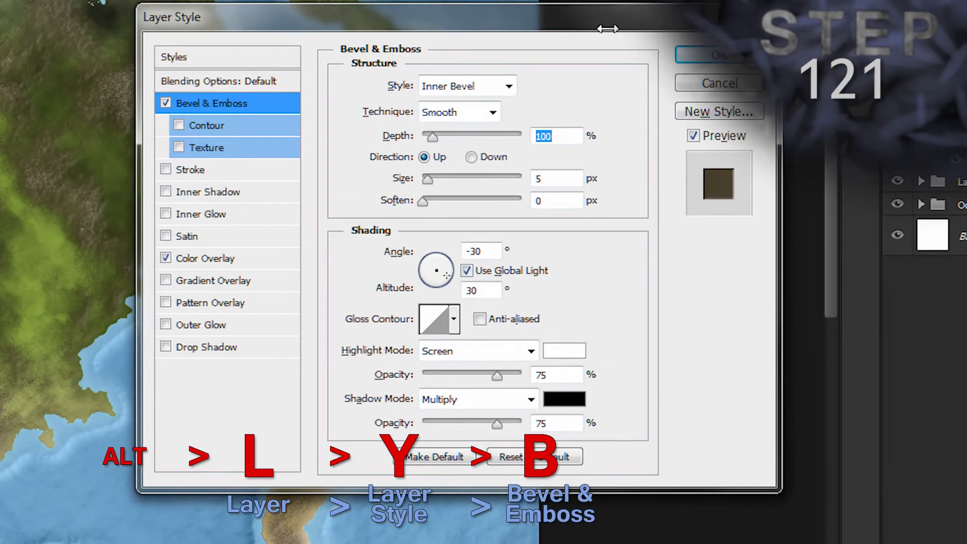
{"action": "left_click", "coordinate": [509, 87]}
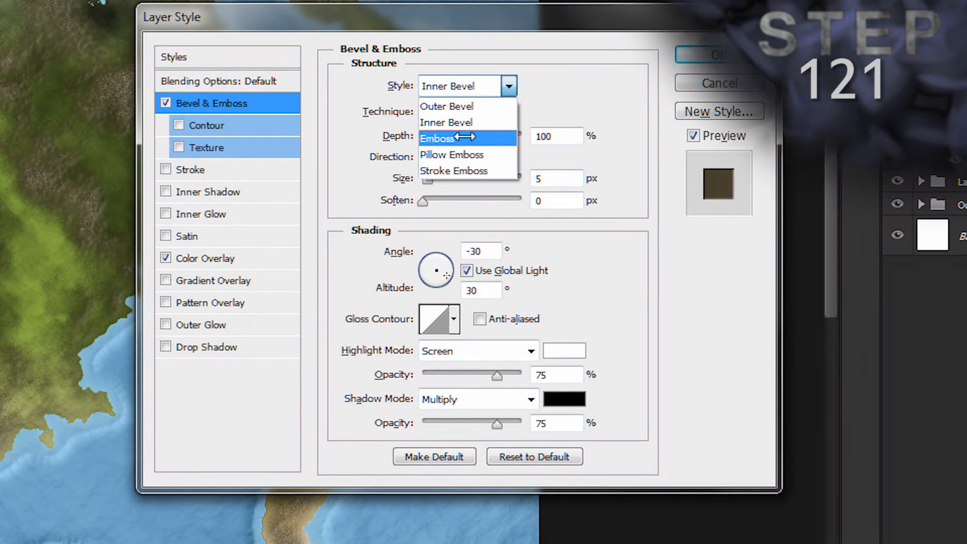
{"action": "left_click", "coordinate": [464, 137]}
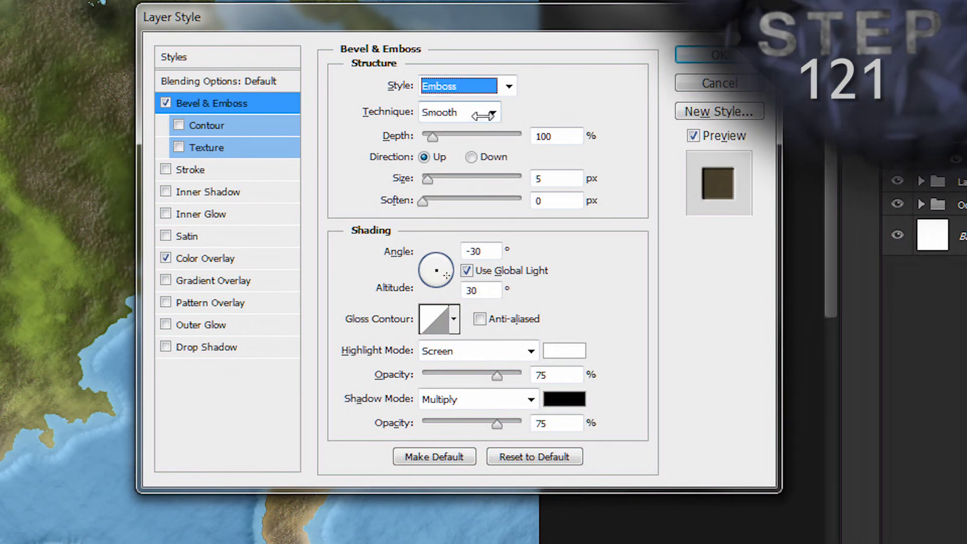
{"action": "left_click", "coordinate": [489, 112]}
{"action": "left_click", "coordinate": [471, 159]}
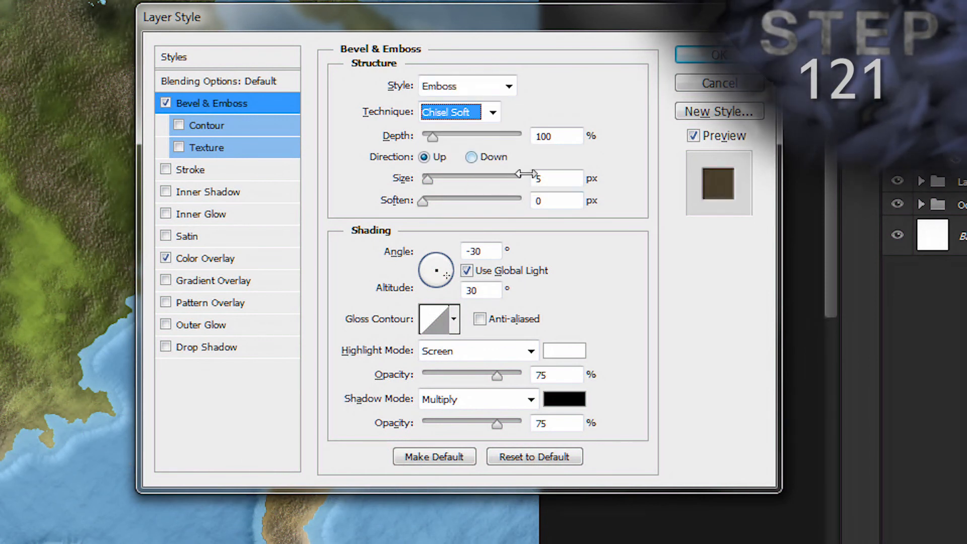
{"action": "left_click", "coordinate": [554, 179]}
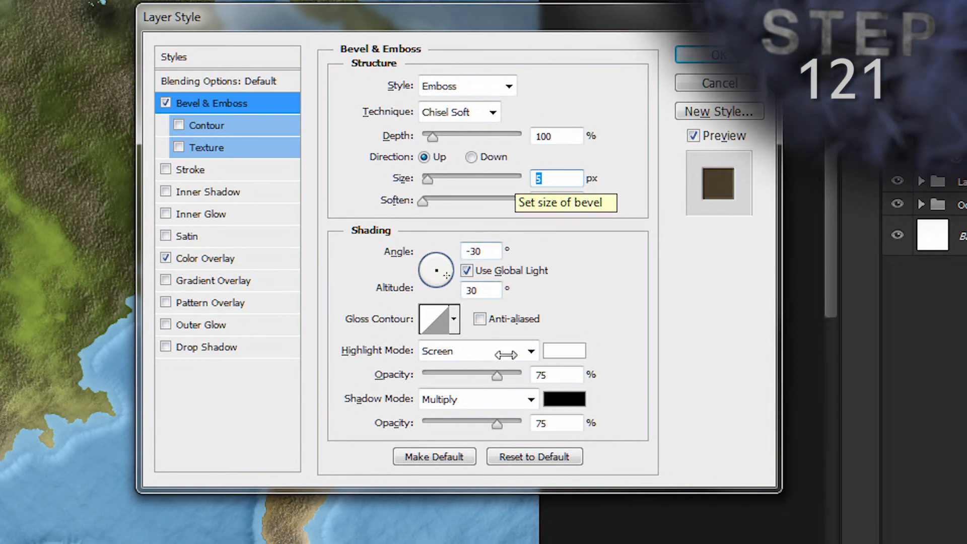
Step: Set the bevel's highlight and shadow opacities to 50% each and apply the style
{"action": "double_click", "coordinate": [541, 374]}
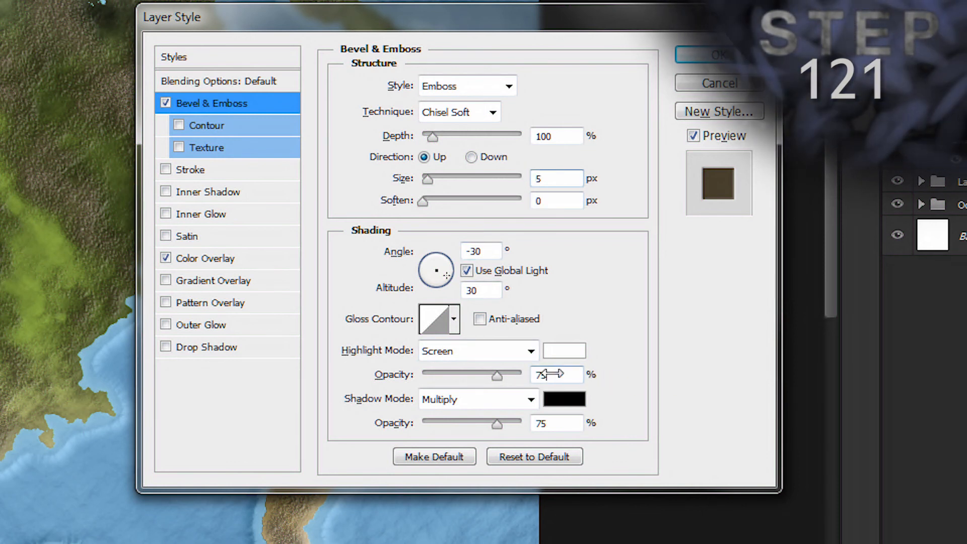
{"action": "type", "text": "50"}
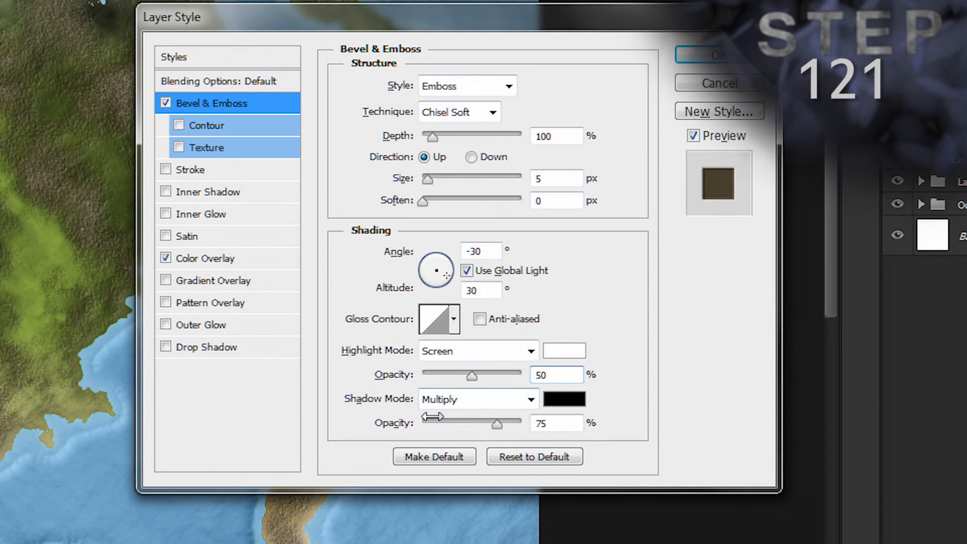
{"action": "double_click", "coordinate": [535, 425]}
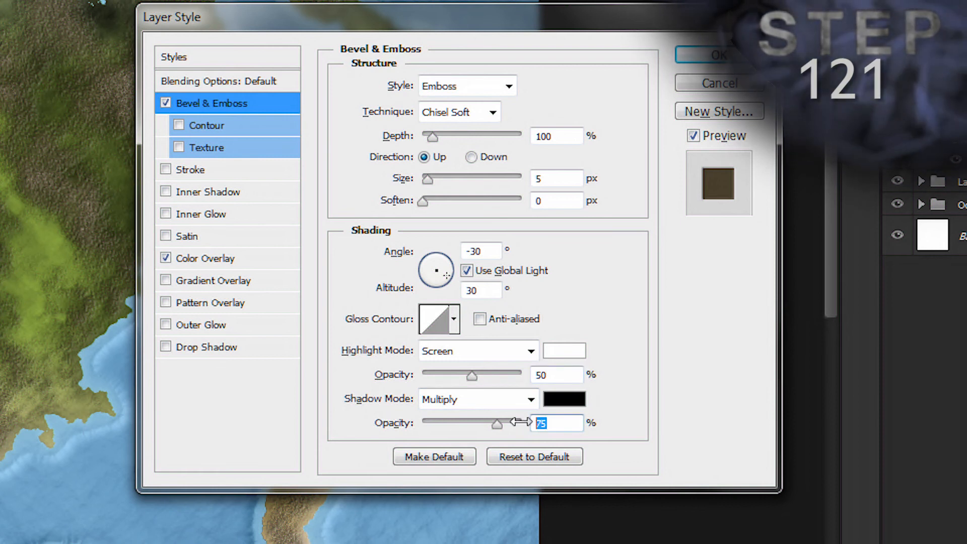
{"action": "type", "text": "50"}
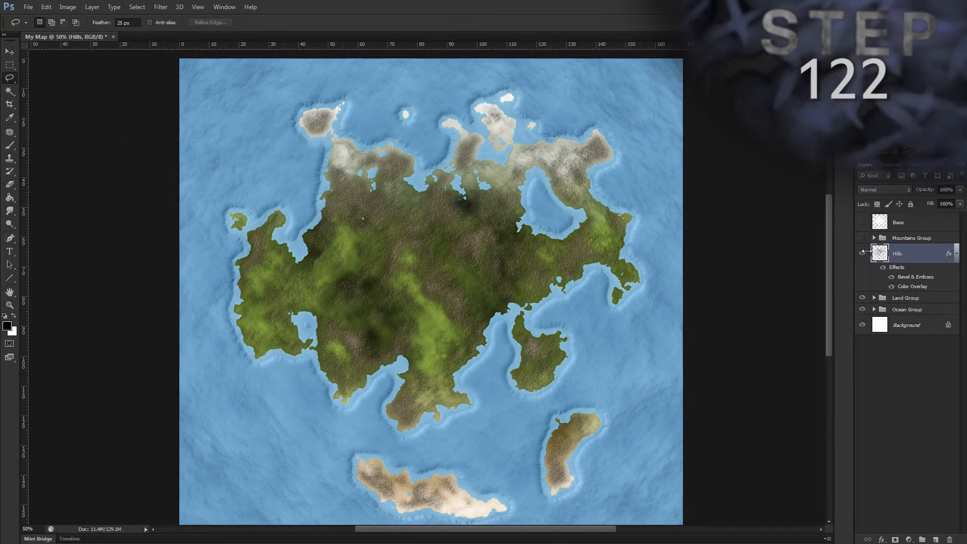
Step: Set the Hills layer's blend mode to Soft Light and its opacity to 50%
{"action": "left_click", "coordinate": [901, 190]}
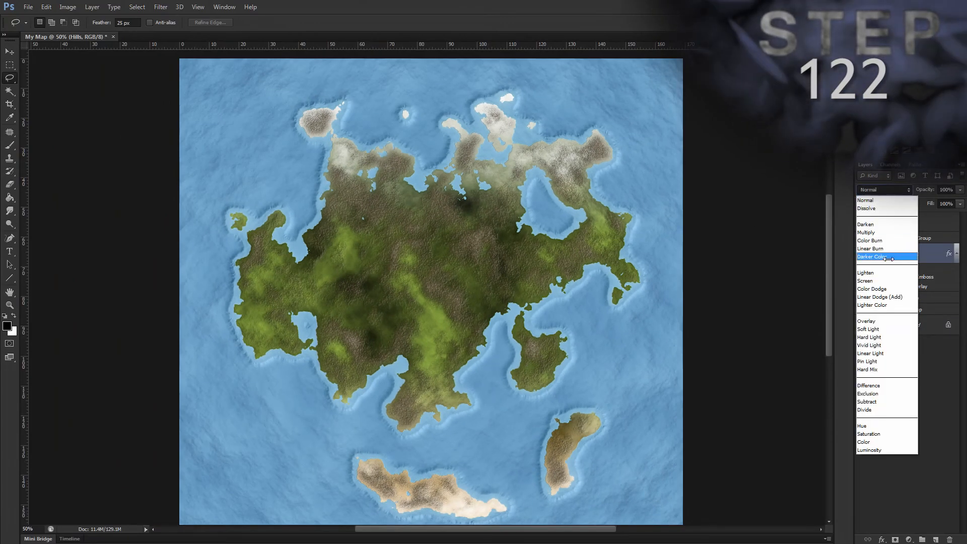
{"action": "left_click", "coordinate": [876, 329]}
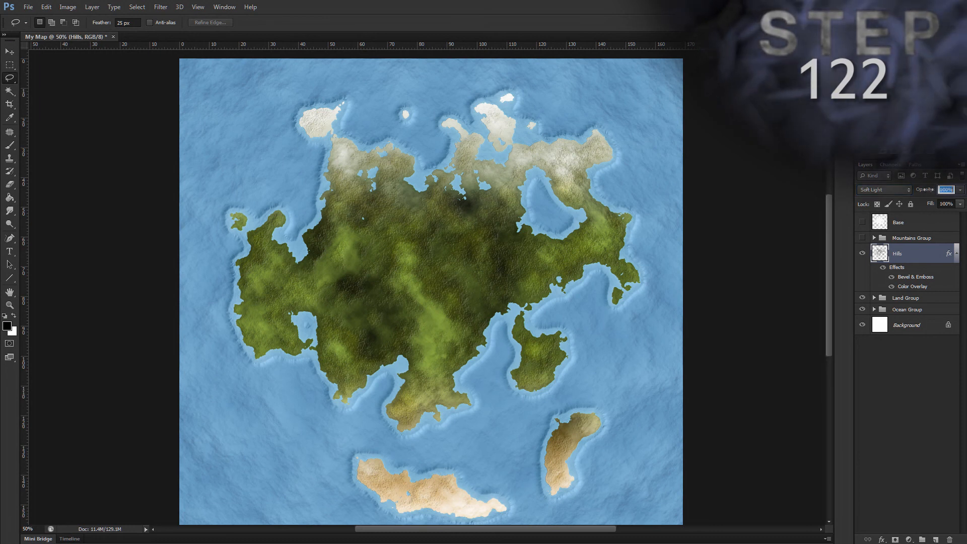
{"action": "type", "text": "50"}
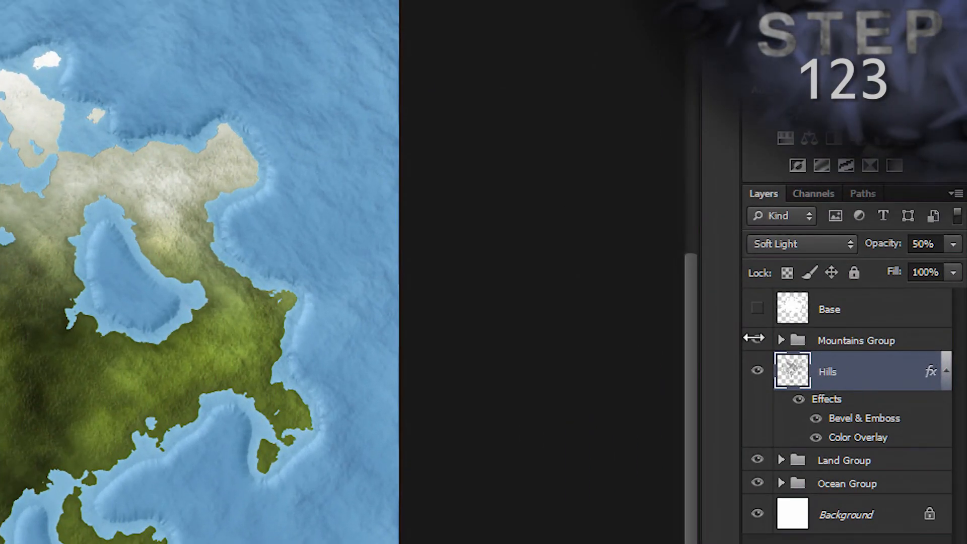
Step: Make the Mountains Group visible again and check the layers inside it, leaving the group collapsed
{"action": "left_click", "coordinate": [755, 338]}
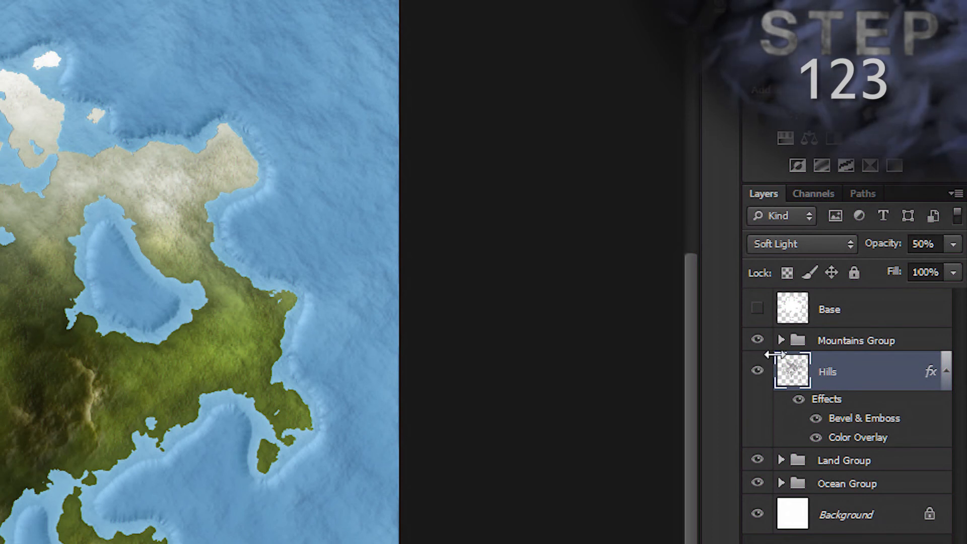
{"action": "left_click", "coordinate": [781, 340]}
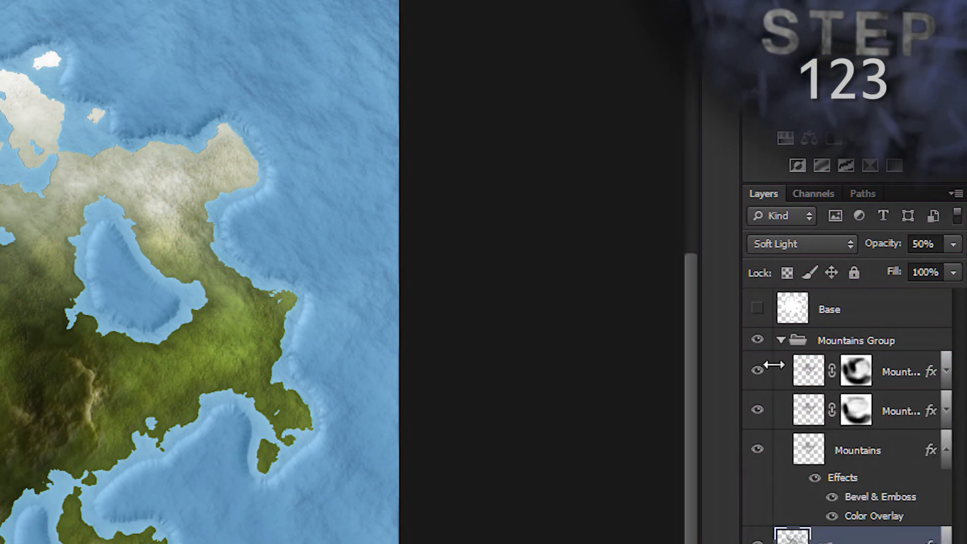
{"action": "left_click", "coordinate": [779, 340]}
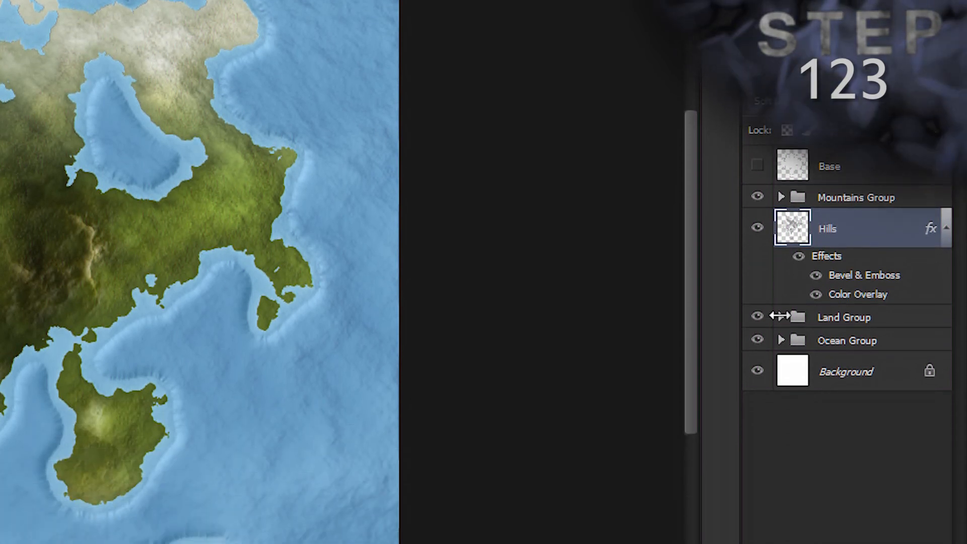
Step: Expand the Land Group, select its Gradient Group and widen the layer list to show the full names
{"action": "left_click", "coordinate": [780, 460]}
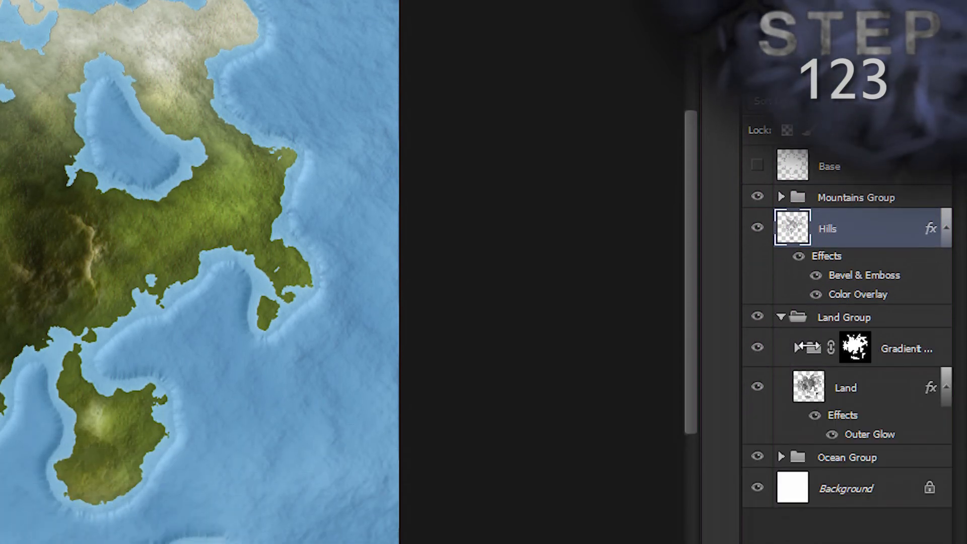
{"action": "left_click", "coordinate": [808, 348]}
{"action": "left_click_drag", "start_coordinate": [741, 304], "coordinate": [651, 299]}
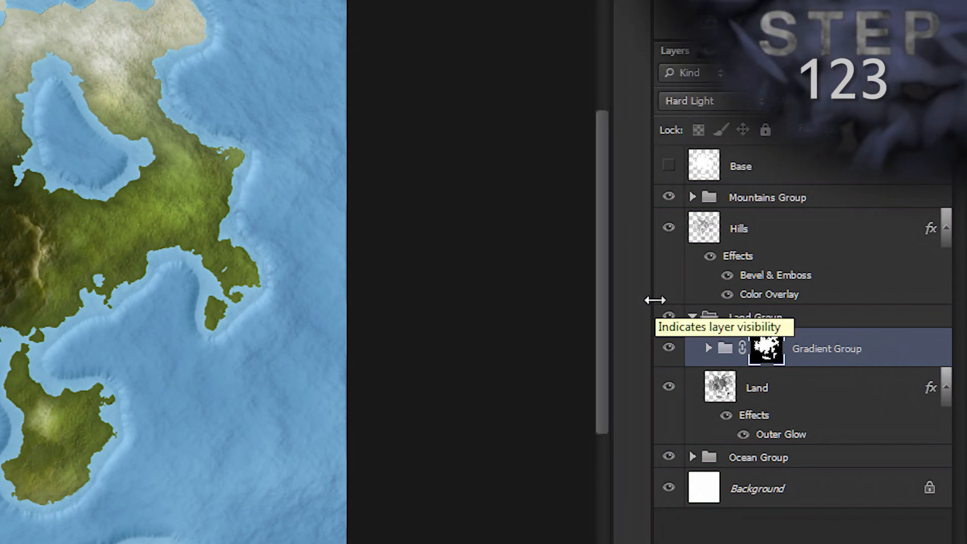
Step: Create a new layer named "Land Adjust" above the Gradient Group with Color Dodge mode and 25% opacity
{"action": "left_click", "coordinate": [906, 344]}
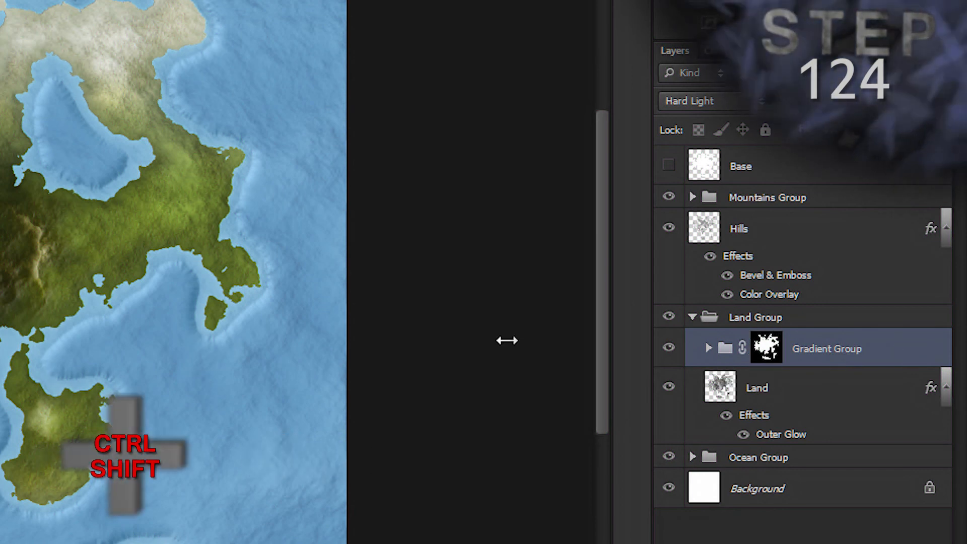
{"action": "key", "text": "ctrl+shift+n"}
{"action": "type", "text": "Land Adjust"}
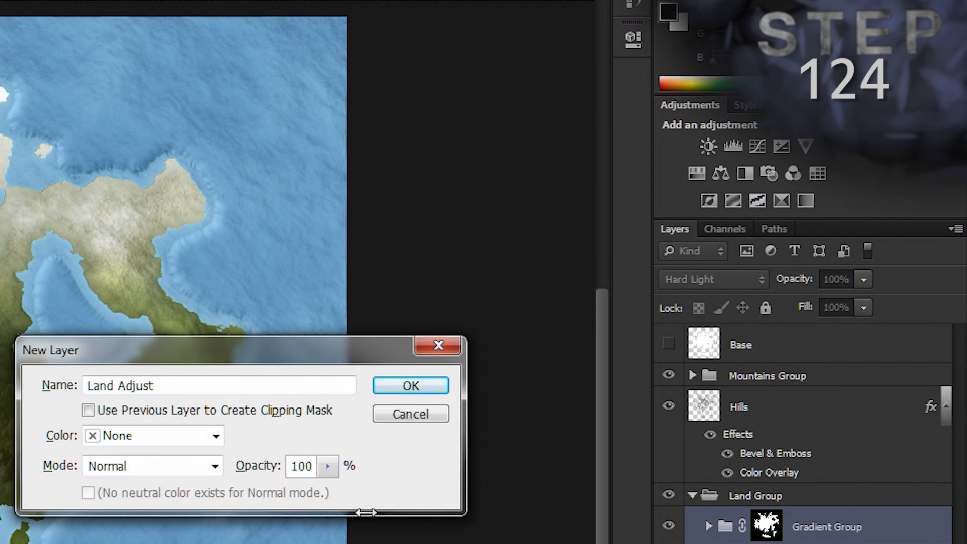
{"action": "left_click", "coordinate": [215, 466]}
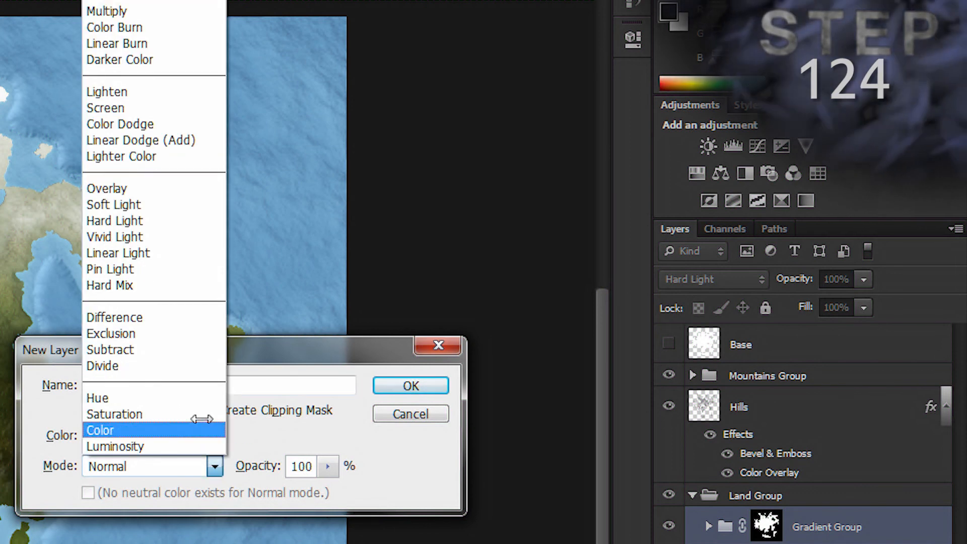
{"action": "left_click", "coordinate": [166, 124]}
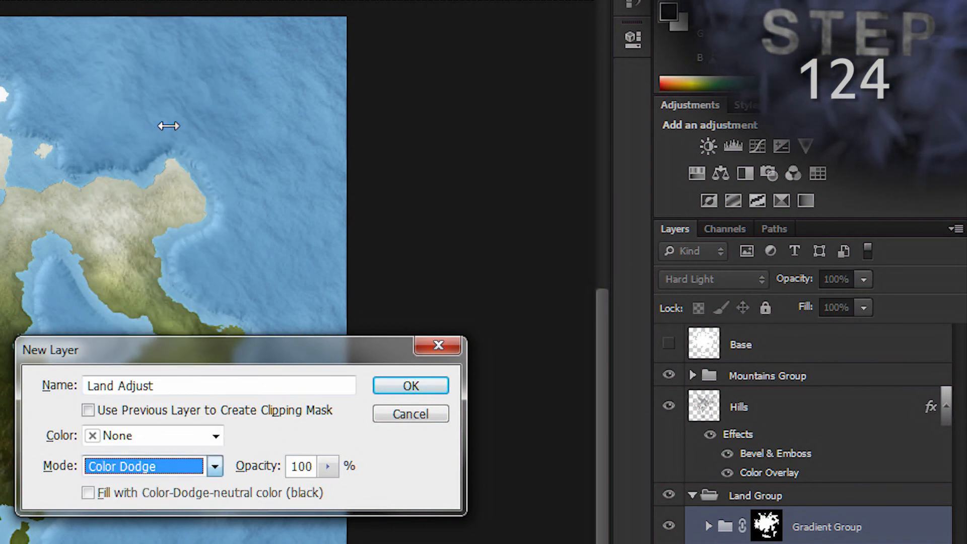
{"action": "left_click", "coordinate": [257, 466]}
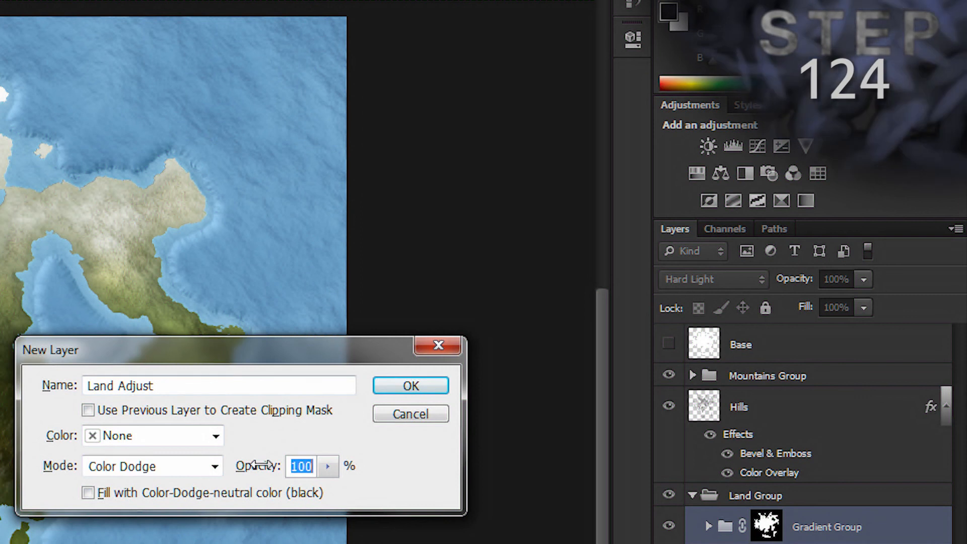
{"action": "type", "text": "25"}
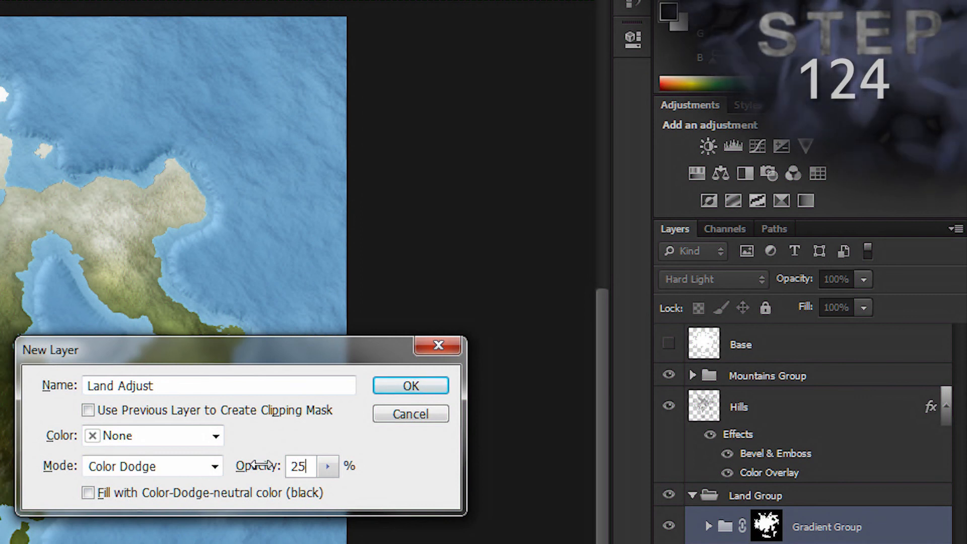
{"action": "key", "text": "Return"}
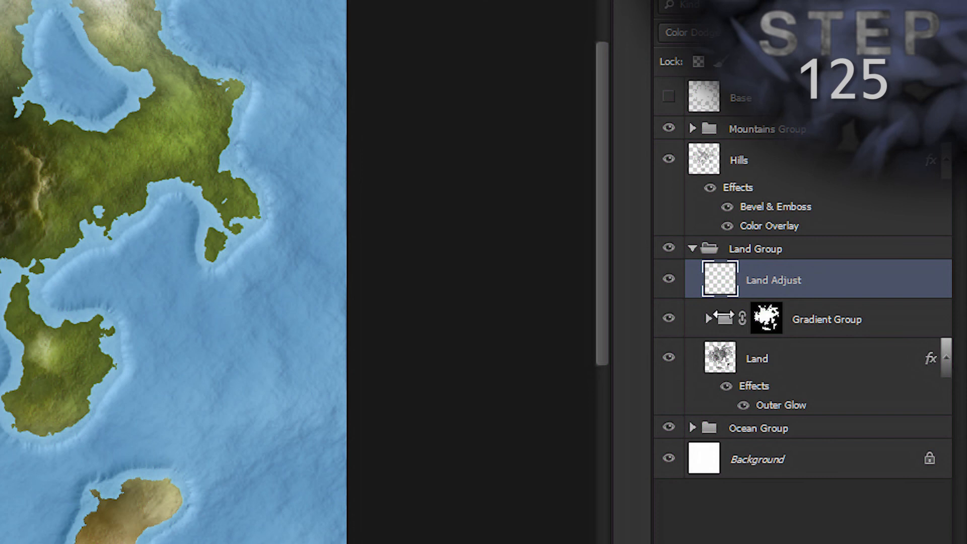
{"action": "left_click", "coordinate": [707, 319]}
{"action": "left_click_drag", "start_coordinate": [720, 280], "coordinate": [735, 343]}
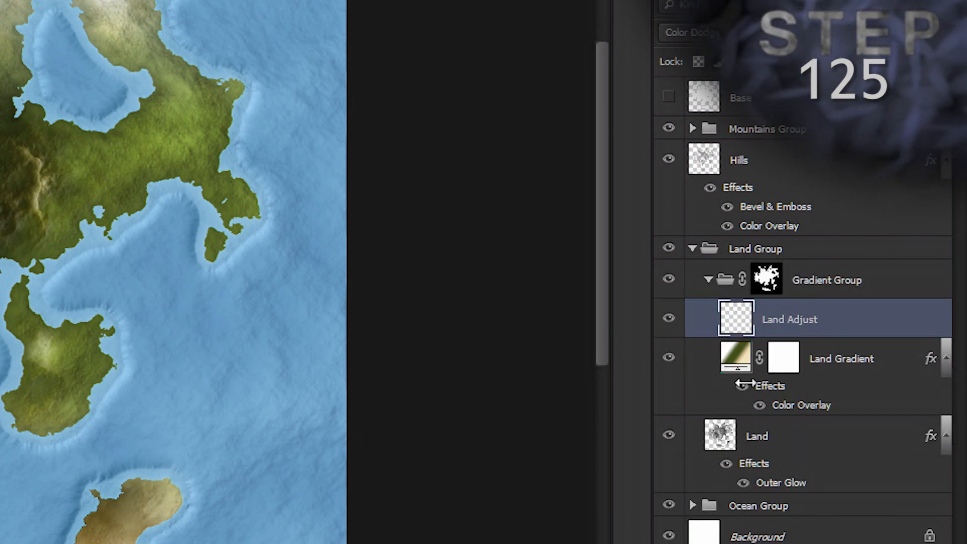
{"action": "left_click_drag", "start_coordinate": [878, 321], "coordinate": [896, 261]}
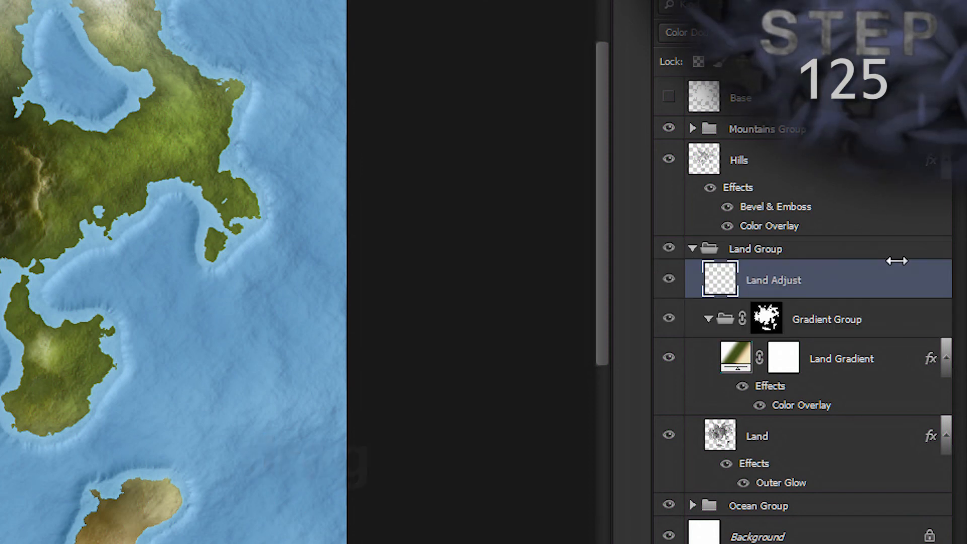
{"action": "left_click", "coordinate": [705, 32]}
{"action": "left_click", "coordinate": [703, 317]}
{"action": "left_click", "coordinate": [704, 316]}
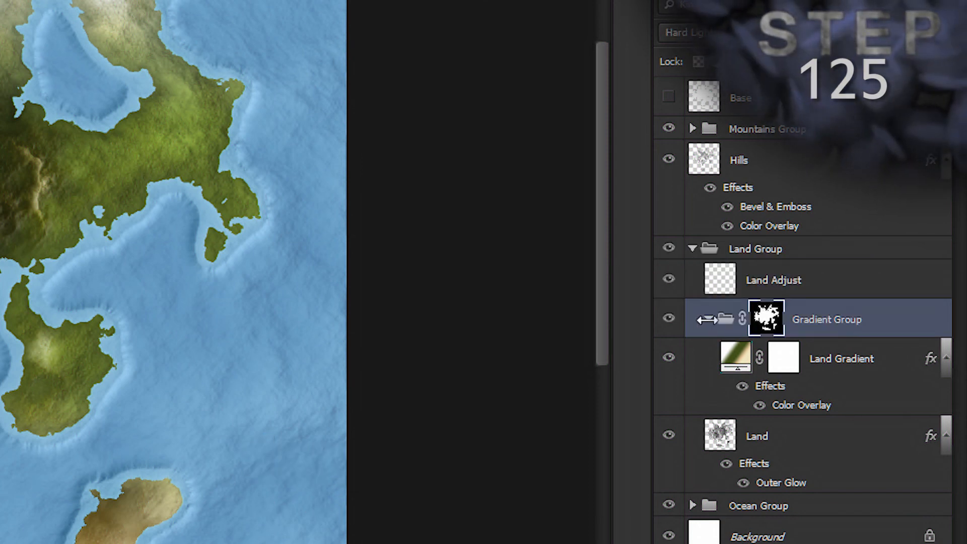
{"action": "left_click", "coordinate": [694, 317]}
Step: Load the Base layer's land shape as a selection while keeping the Land Adjust layer active
{"action": "left_click", "coordinate": [863, 280]}
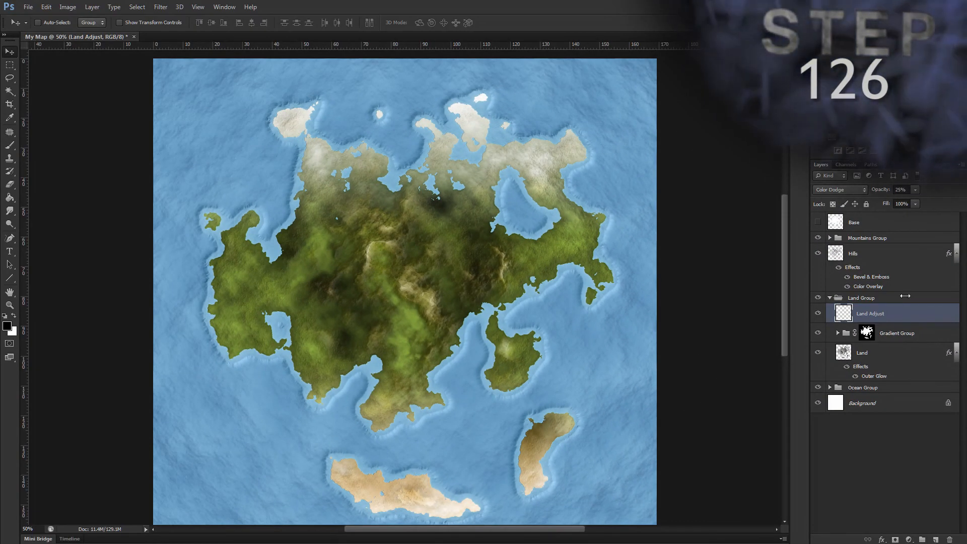
{"action": "left_click", "coordinate": [835, 222], "text": "ctrl"}
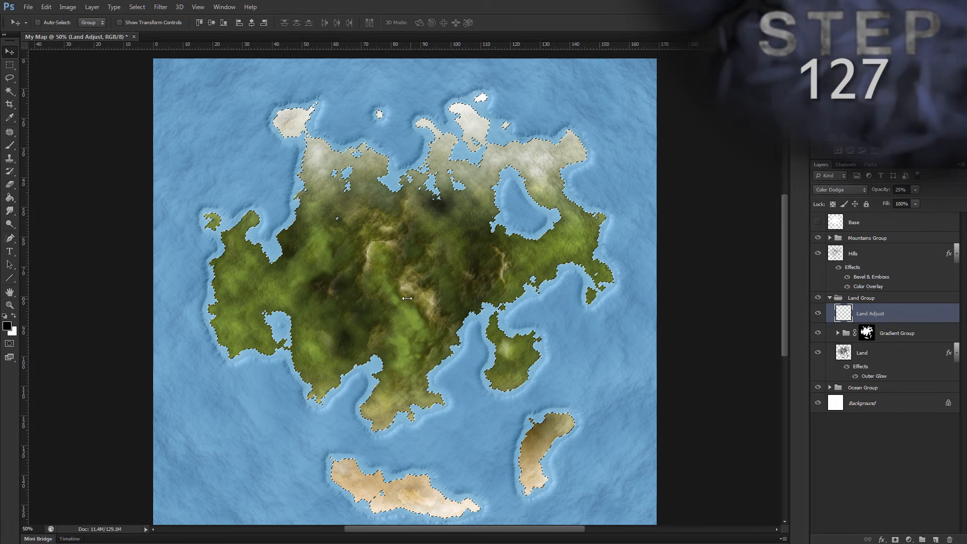
Step: Set the foreground colour to #405018 and the background colour to #f0e6be
{"action": "left_click", "coordinate": [7, 325]}
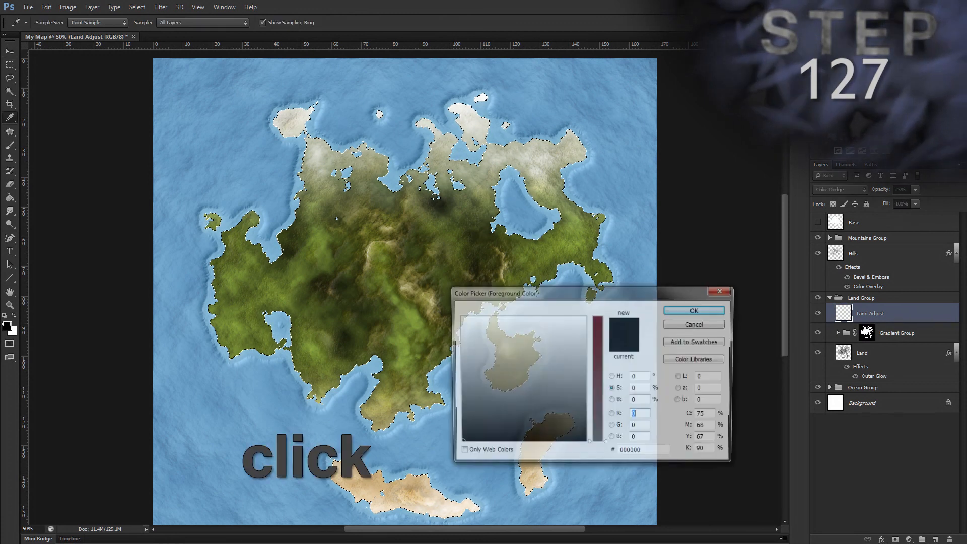
{"action": "left_click", "coordinate": [646, 454]}
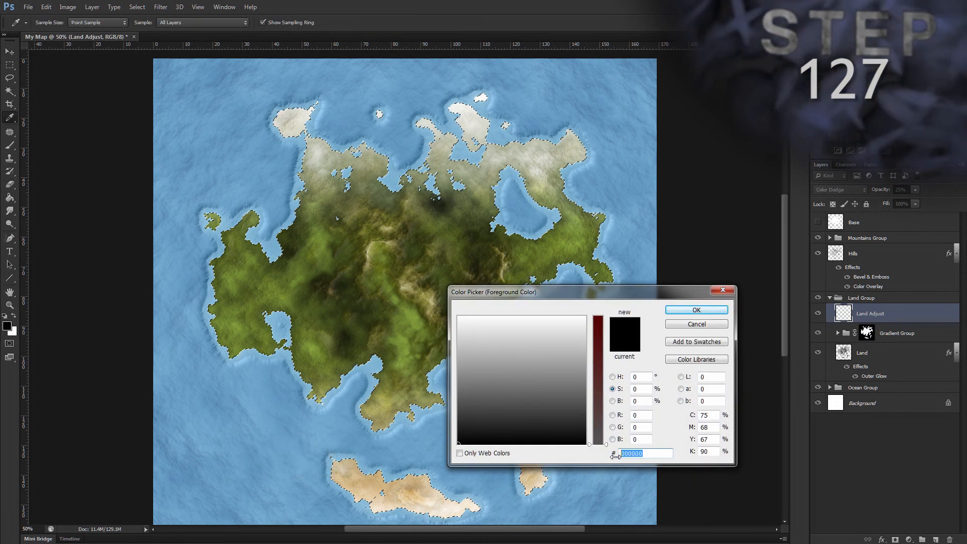
{"action": "type", "text": "405018"}
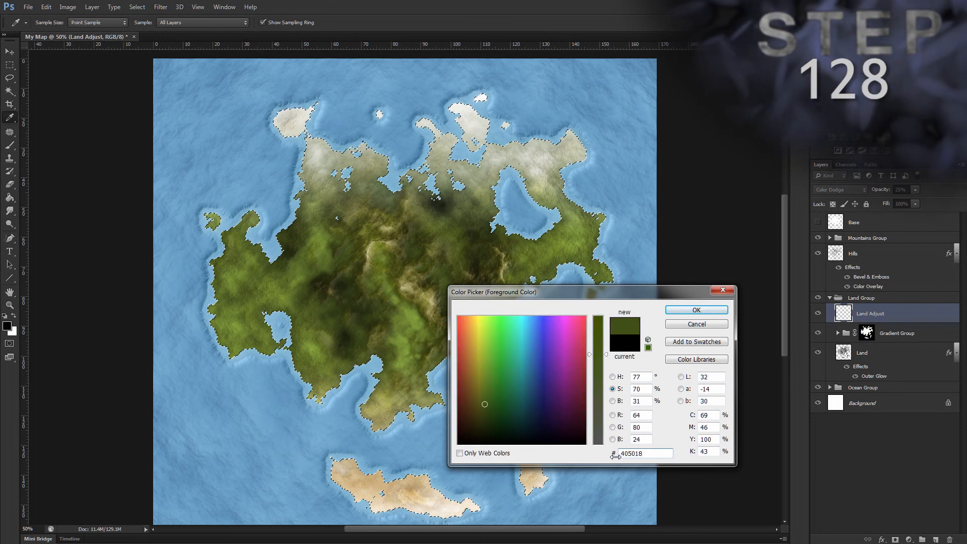
{"action": "key", "text": "Return"}
{"action": "key", "text": "v"}
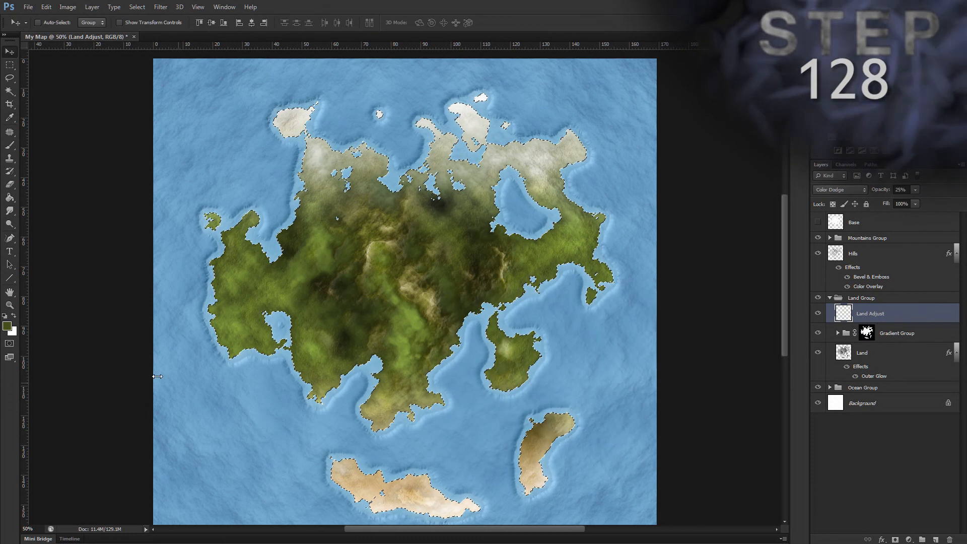
{"action": "left_click", "coordinate": [13, 331]}
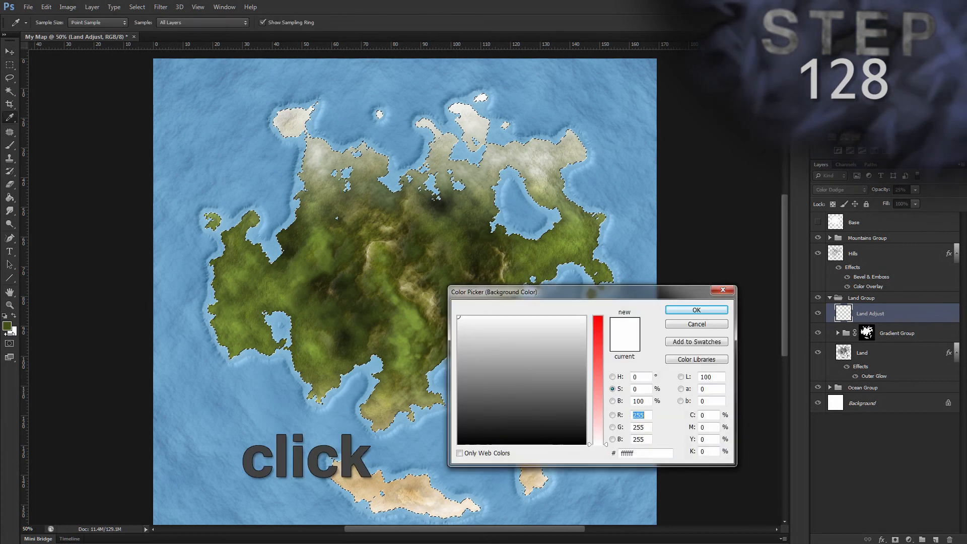
{"action": "left_click", "coordinate": [635, 452]}
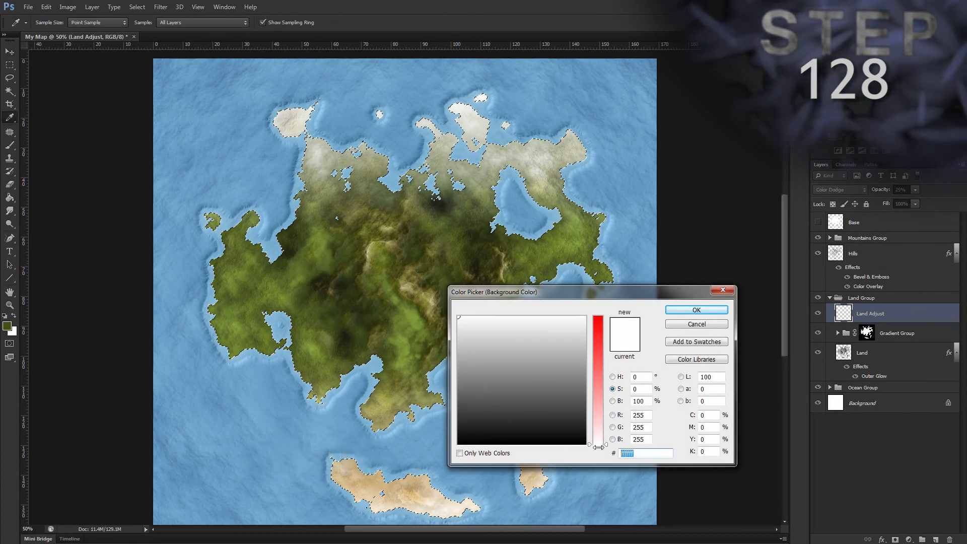
{"action": "type", "text": "f0e6be"}
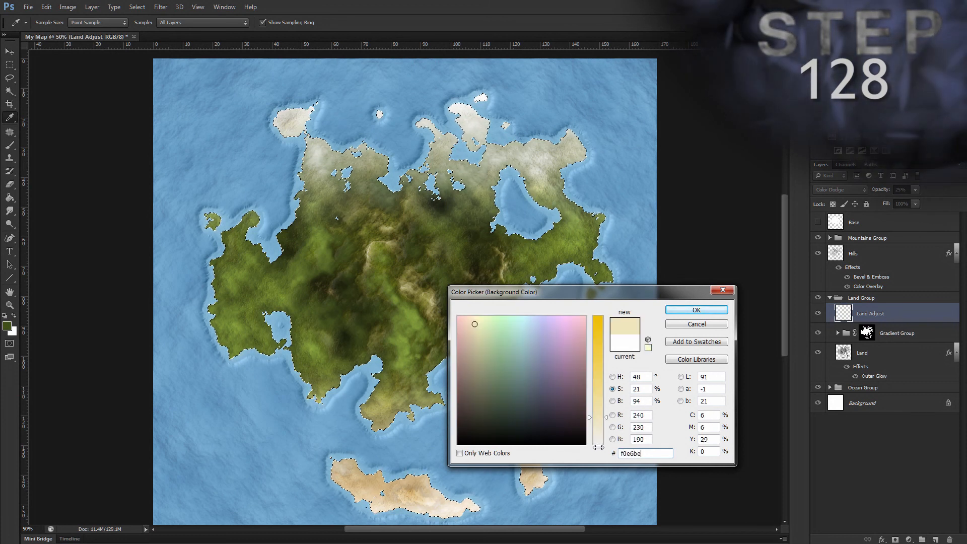
{"action": "key", "text": "Return"}
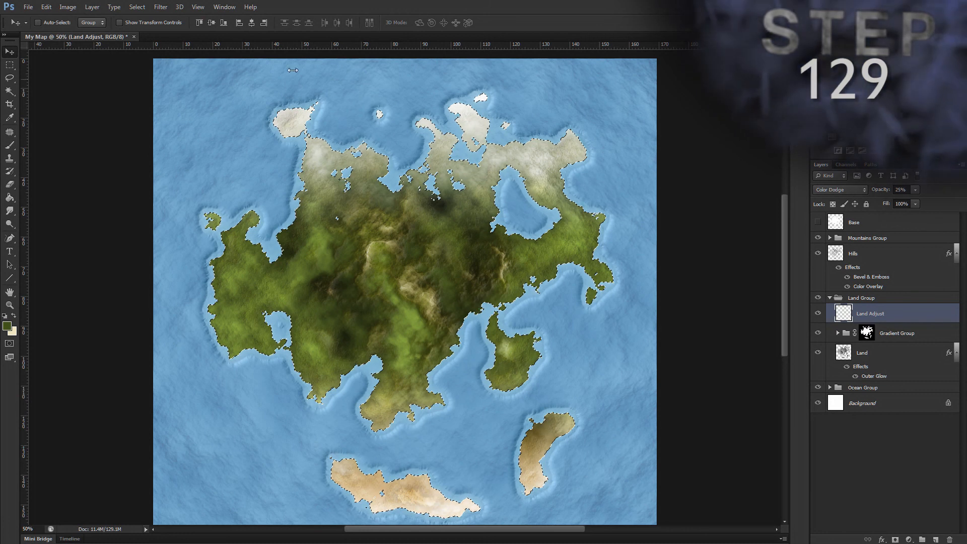
Step: Render Clouds inside the land selection on the Land Adjust layer and deselect the land shape
{"action": "left_click", "coordinate": [160, 7]}
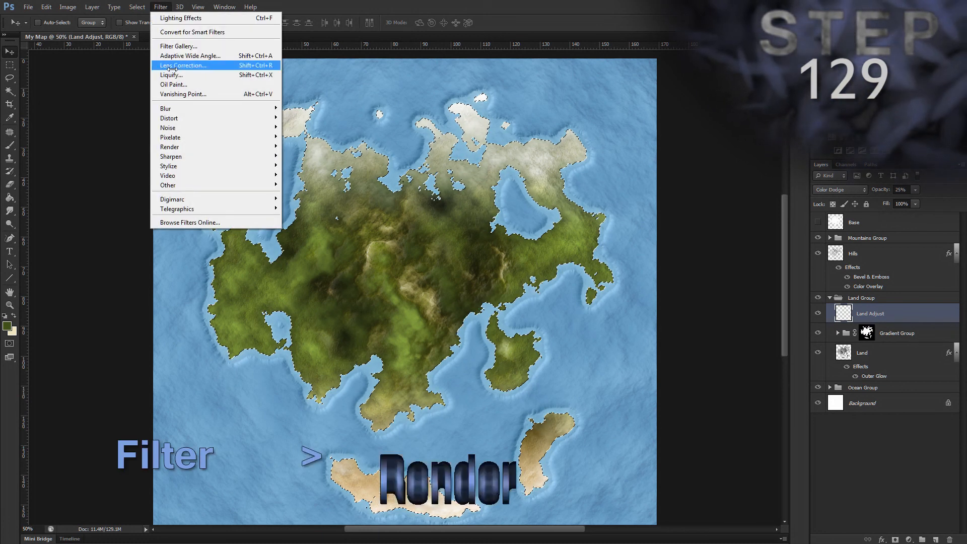
{"action": "mouse_move", "coordinate": [242, 146]}
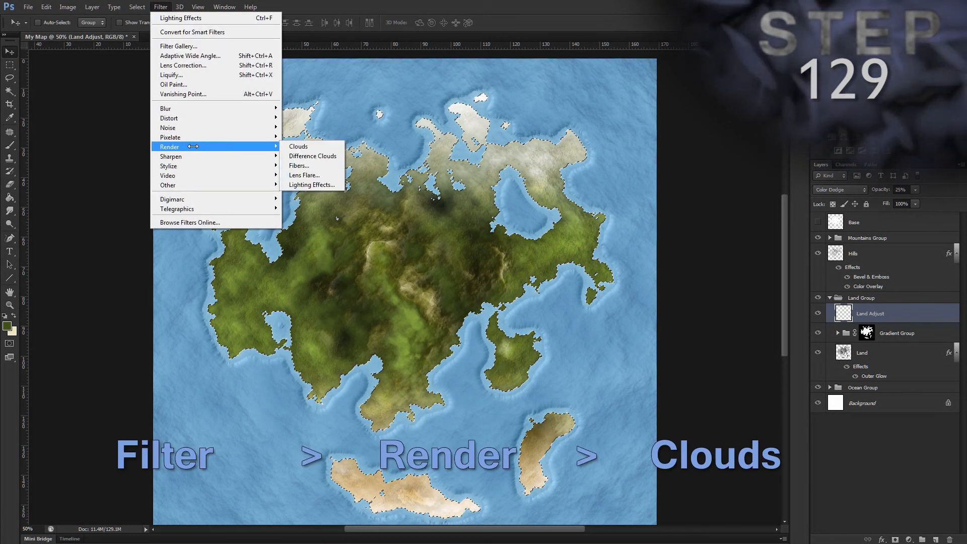
{"action": "left_click", "coordinate": [290, 144]}
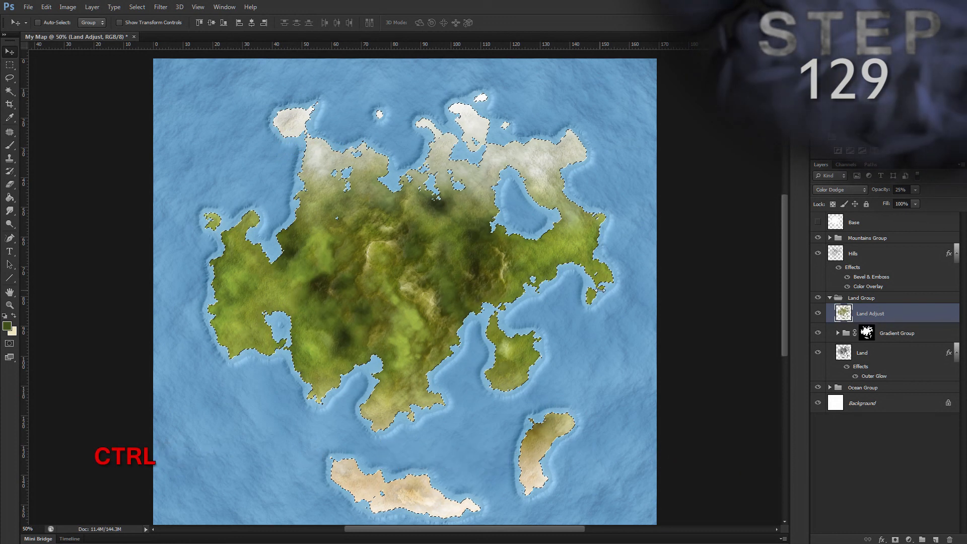
{"action": "key", "text": "ctrl+d"}
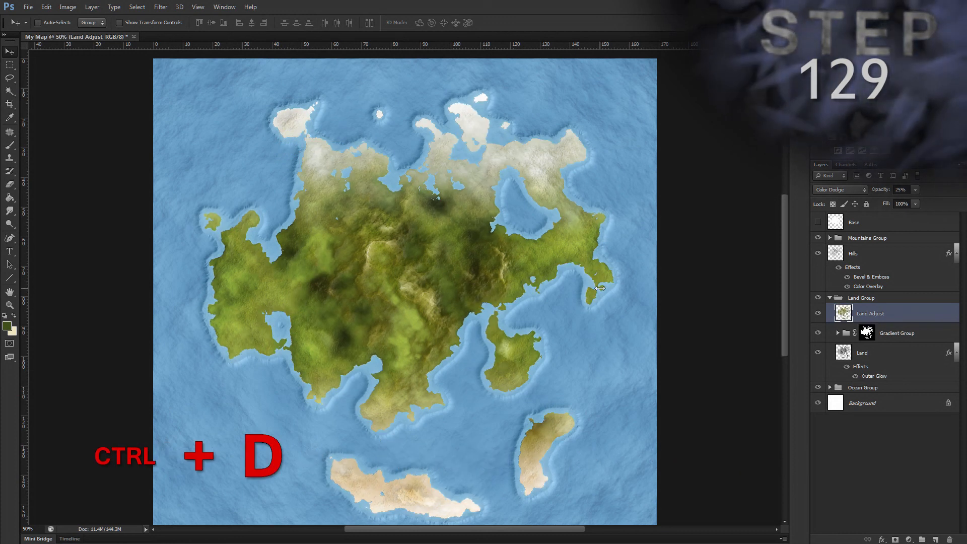